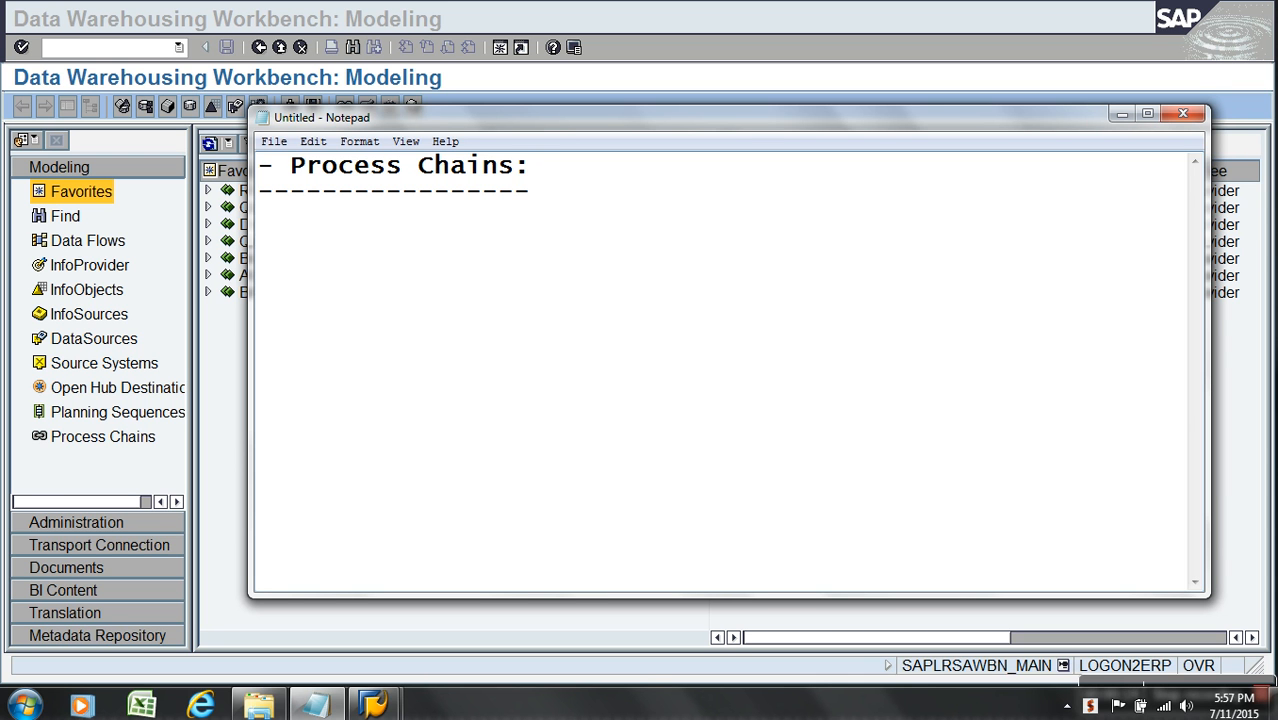
# Add the line "- Set of Processes connected like a chain" under the Process Chains heading in the note
pyautogui.moveTo(518, 127); pyautogui.dragTo(553, 79)
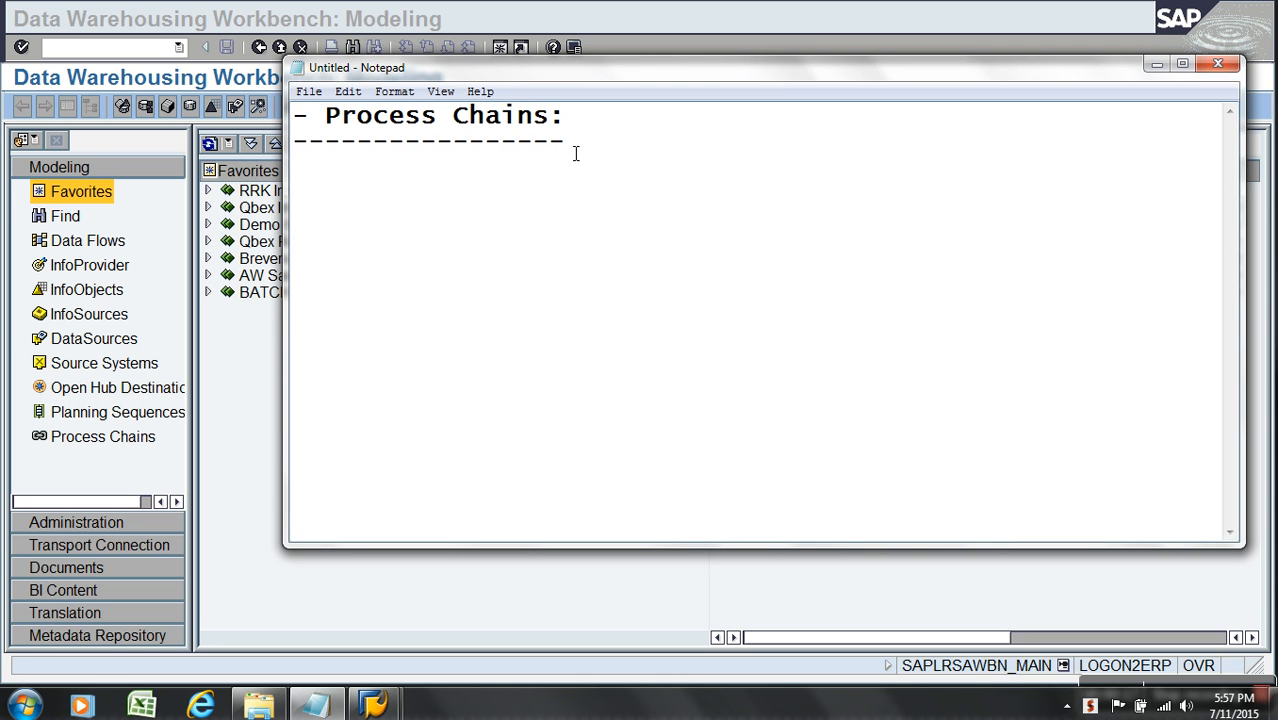
pyautogui.press('Return')
pyautogui.write('- Set opf P')
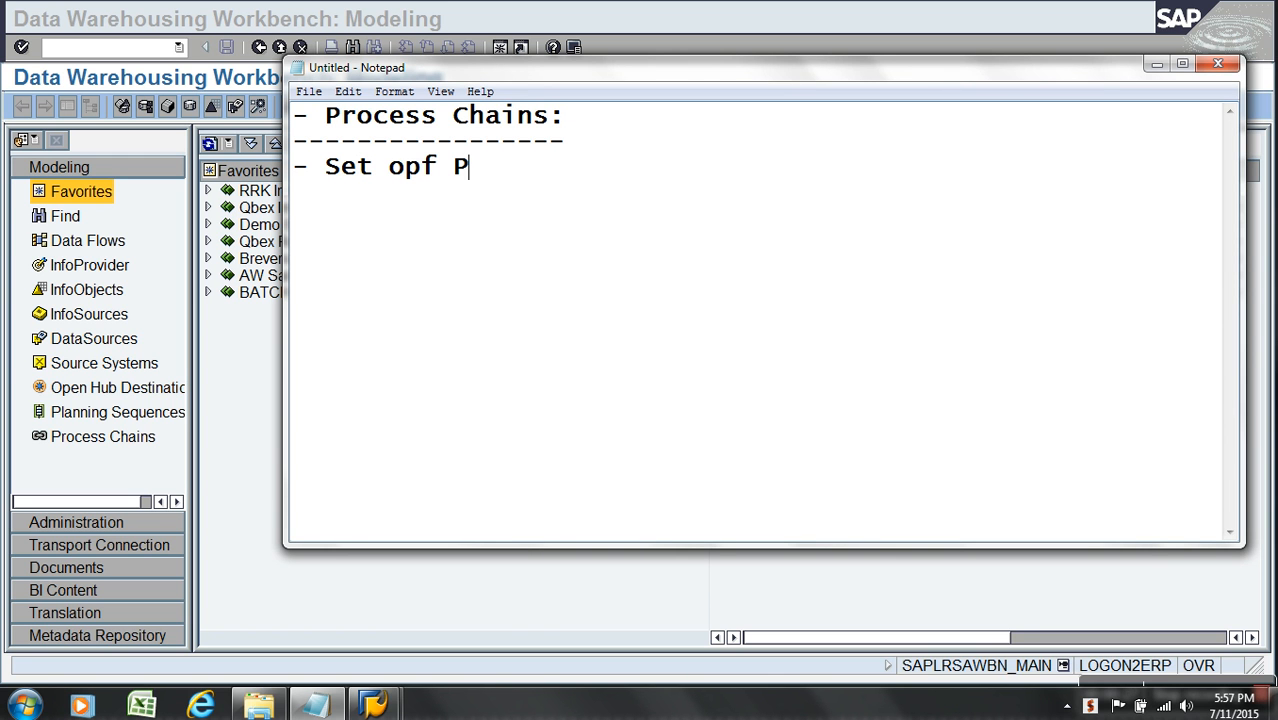
pyautogui.write('rocesses ')
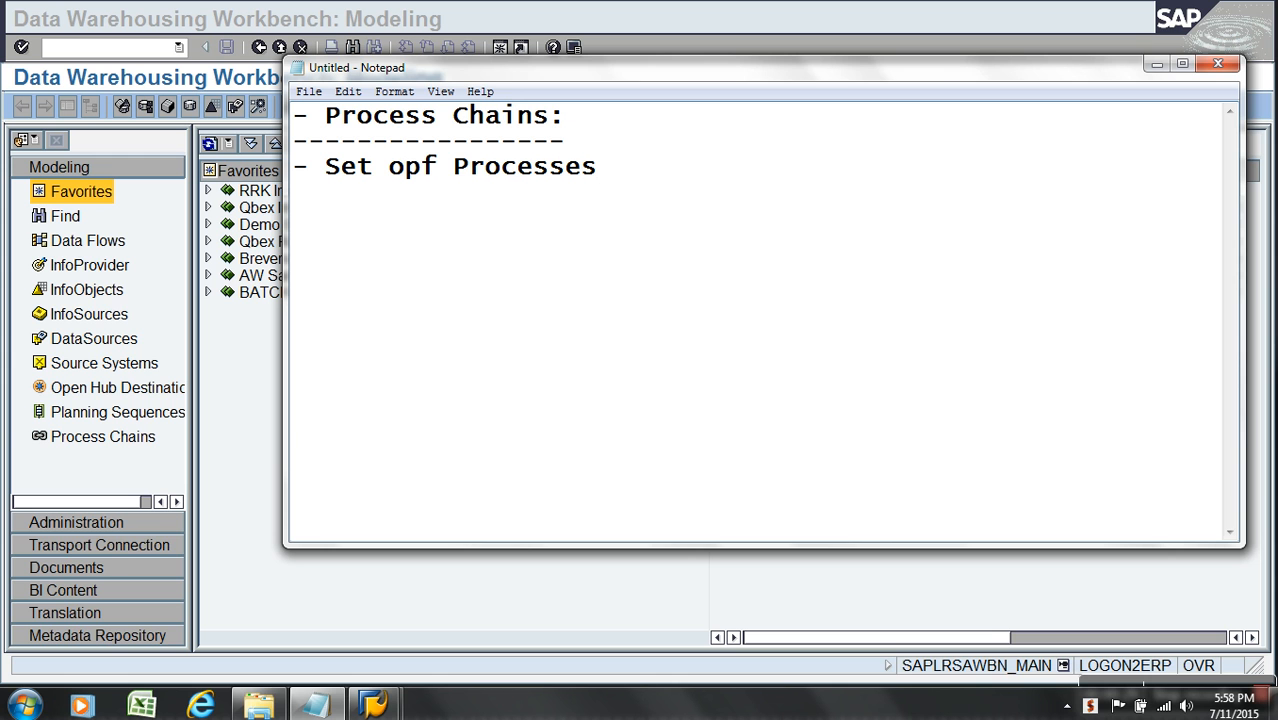
pyautogui.write('connect')
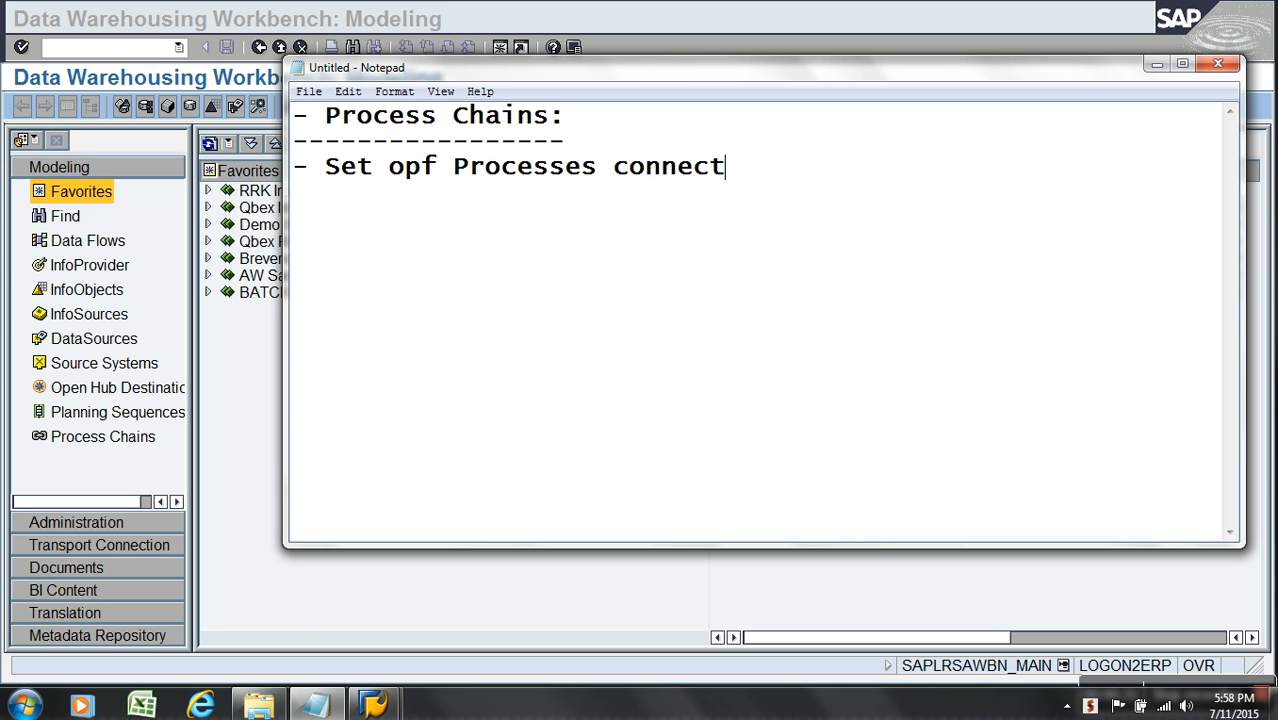
pyautogui.write('ed like a chain')
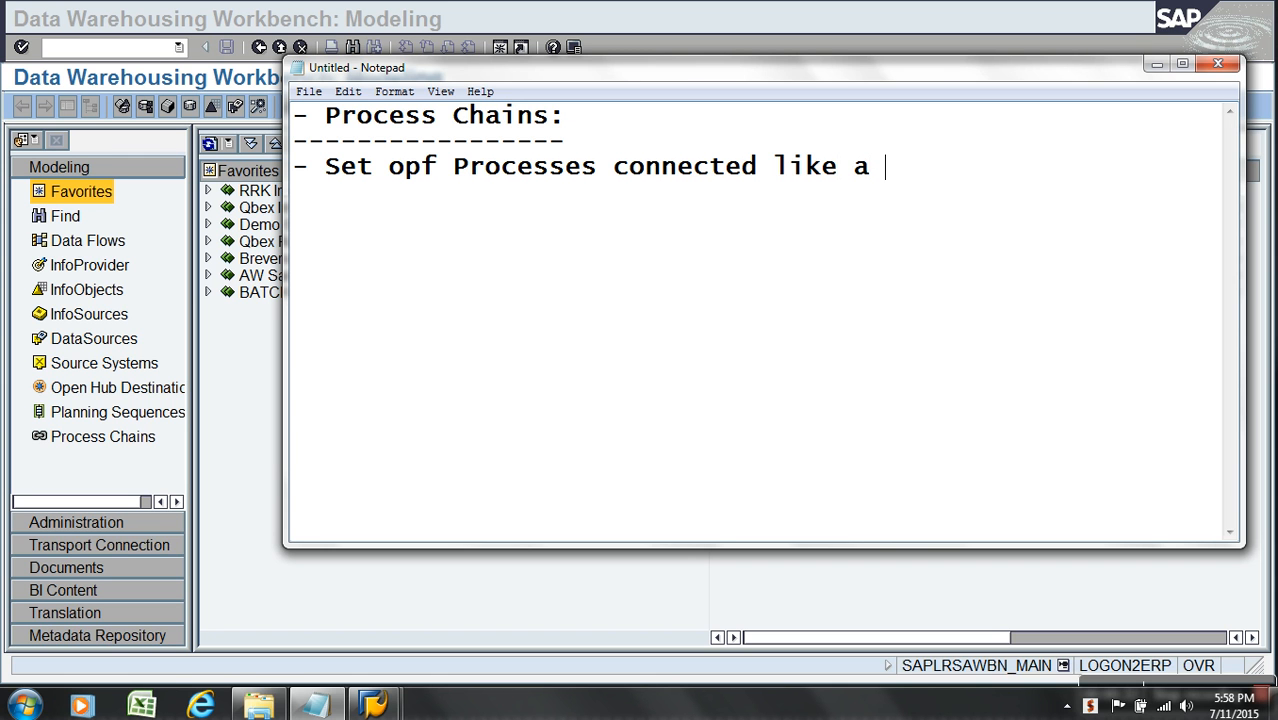
pyautogui.press('Return')
pyautogui.press('Return')
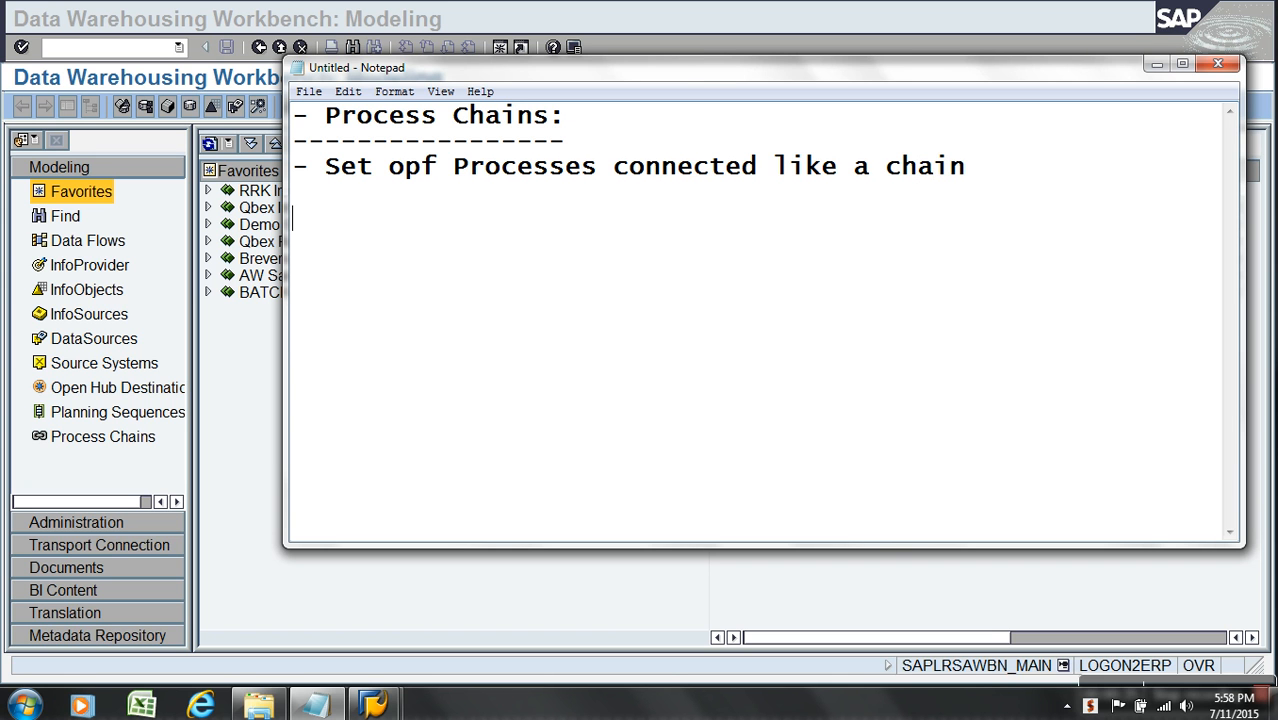
pyautogui.click(421, 170)
pyautogui.press('BackSpace')
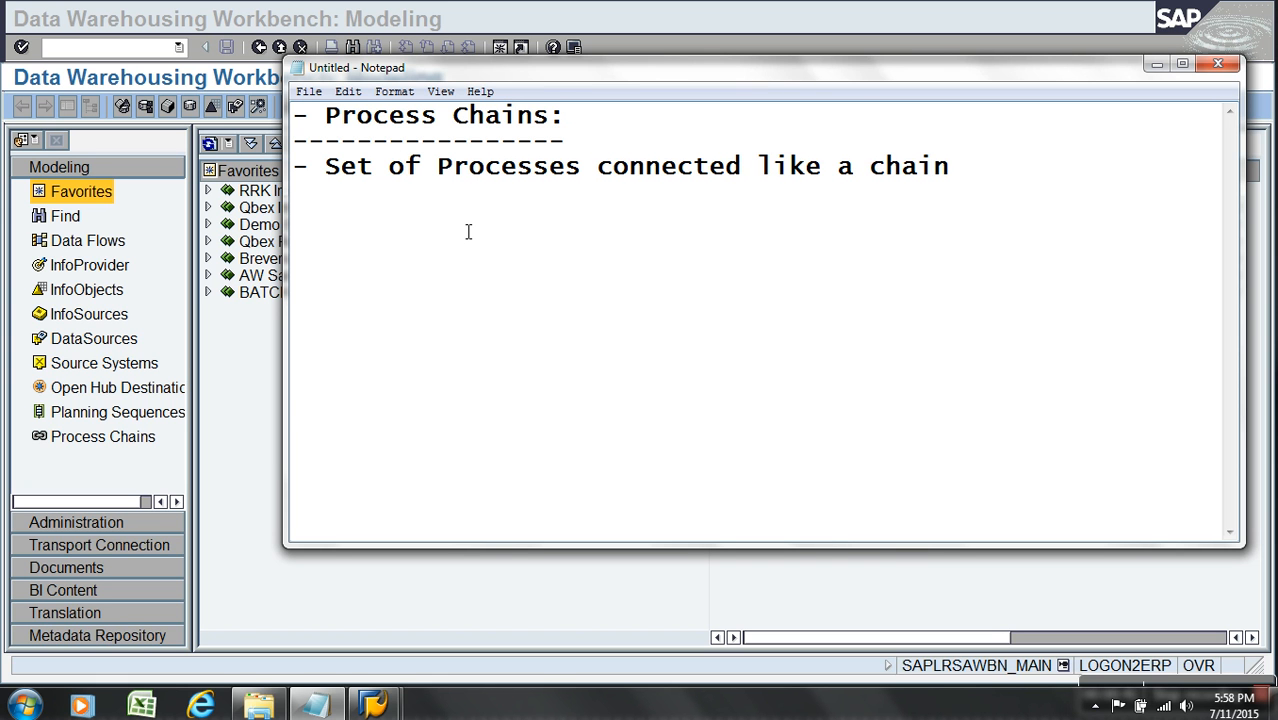
# Add the lines "- Process: ...?" and "- Variant ...?" to the note, separated from the definition by a blank line
pyautogui.press('End')
pyautogui.press('Return')
pyautogui.press('Return')
pyautogui.write('- Proces')
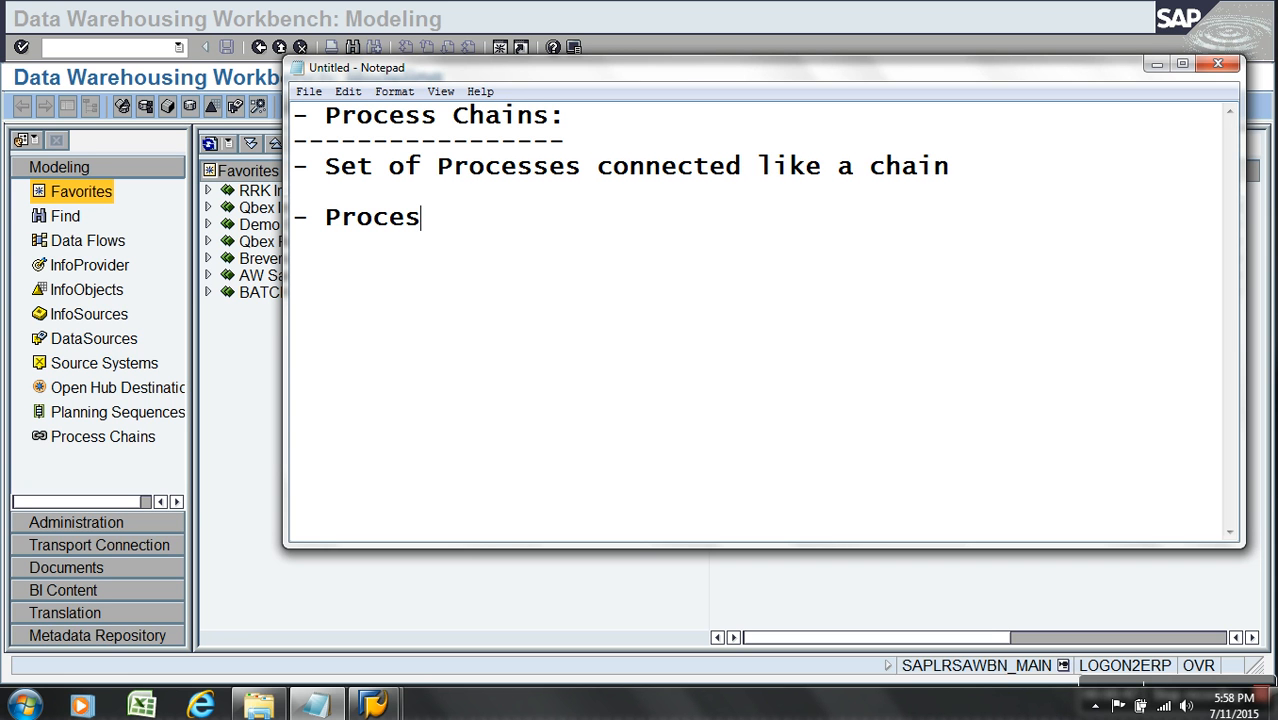
pyautogui.write('ses')
pyautogui.press('BackSpace')
pyautogui.press('BackSpace')
pyautogui.write(': ...?')
pyautogui.press('Return')
pyautogui.write('- Variant ...?')
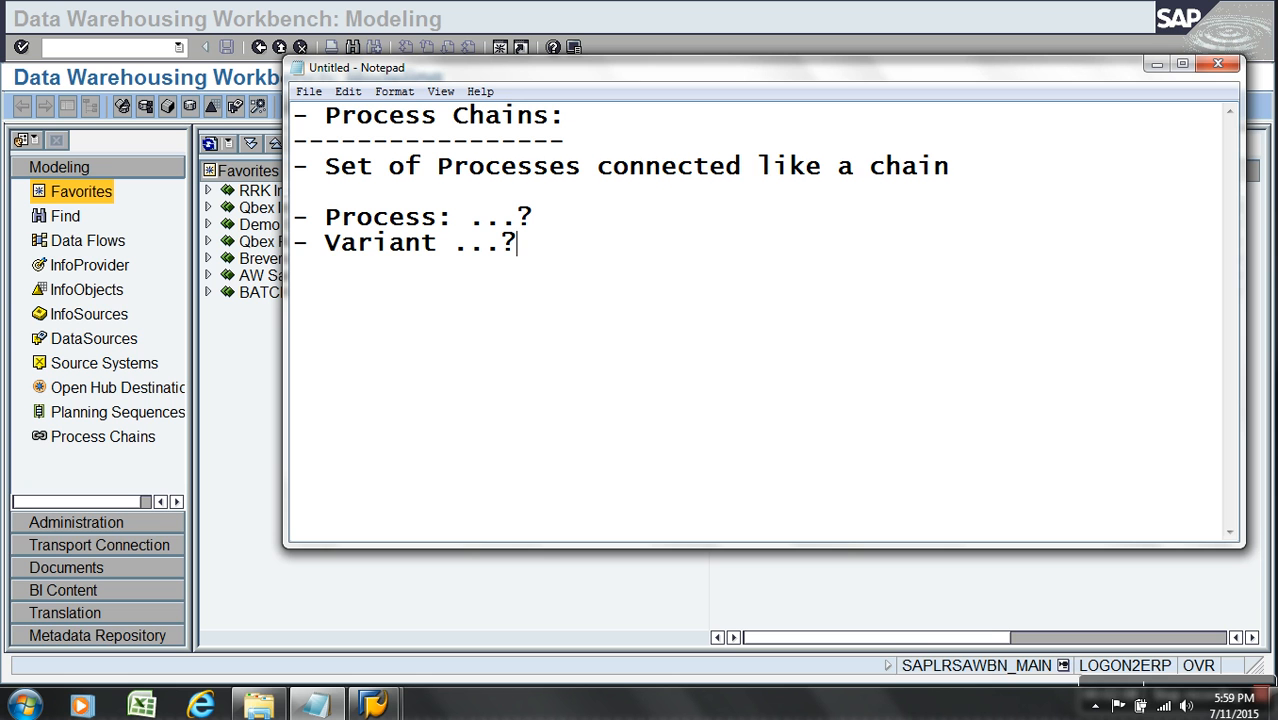
# Dismiss the security update pop-up and add the line "- RSPC" to the note after a blank line
pyautogui.press('Return')
pyautogui.press('Return')
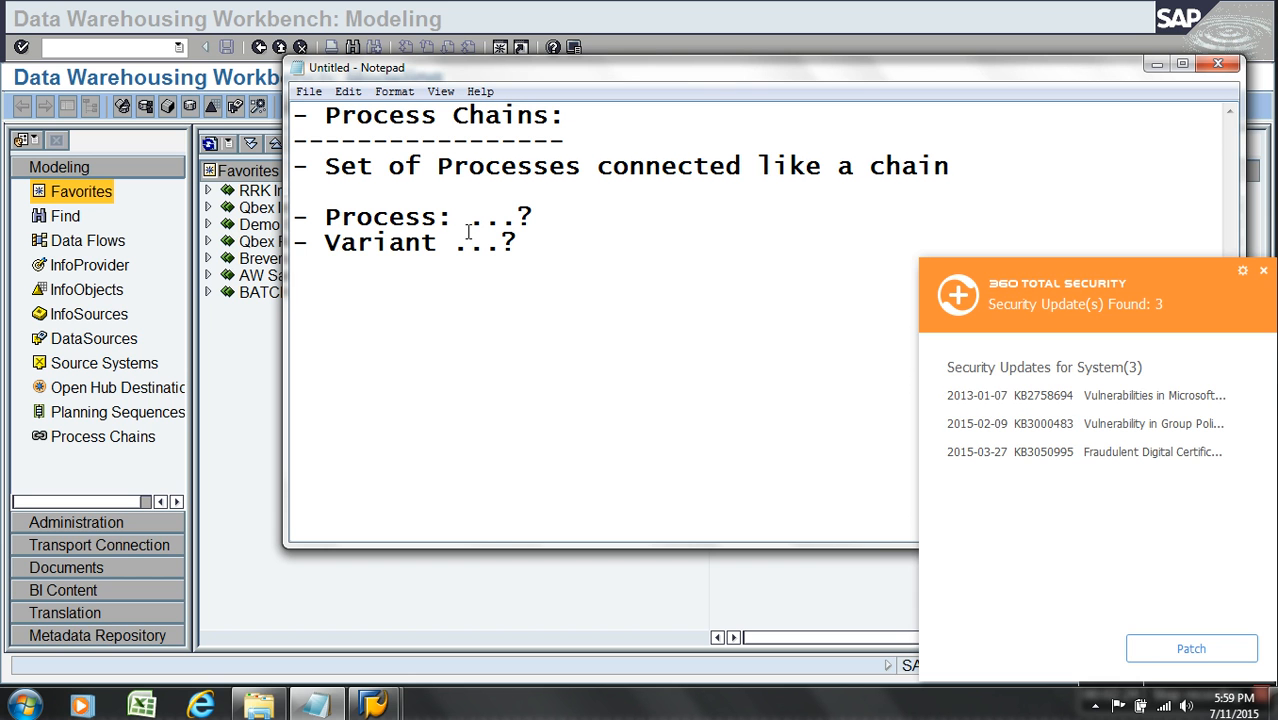
pyautogui.click(1263, 270)
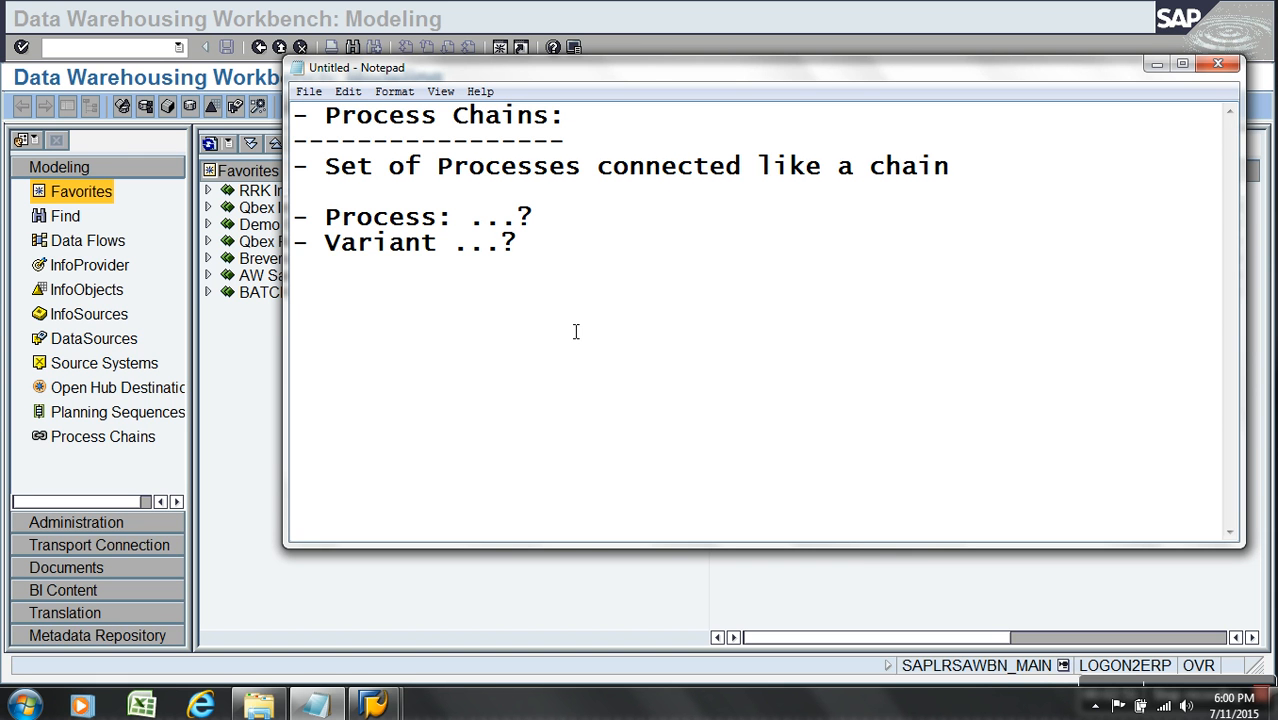
pyautogui.write('- RSPC')
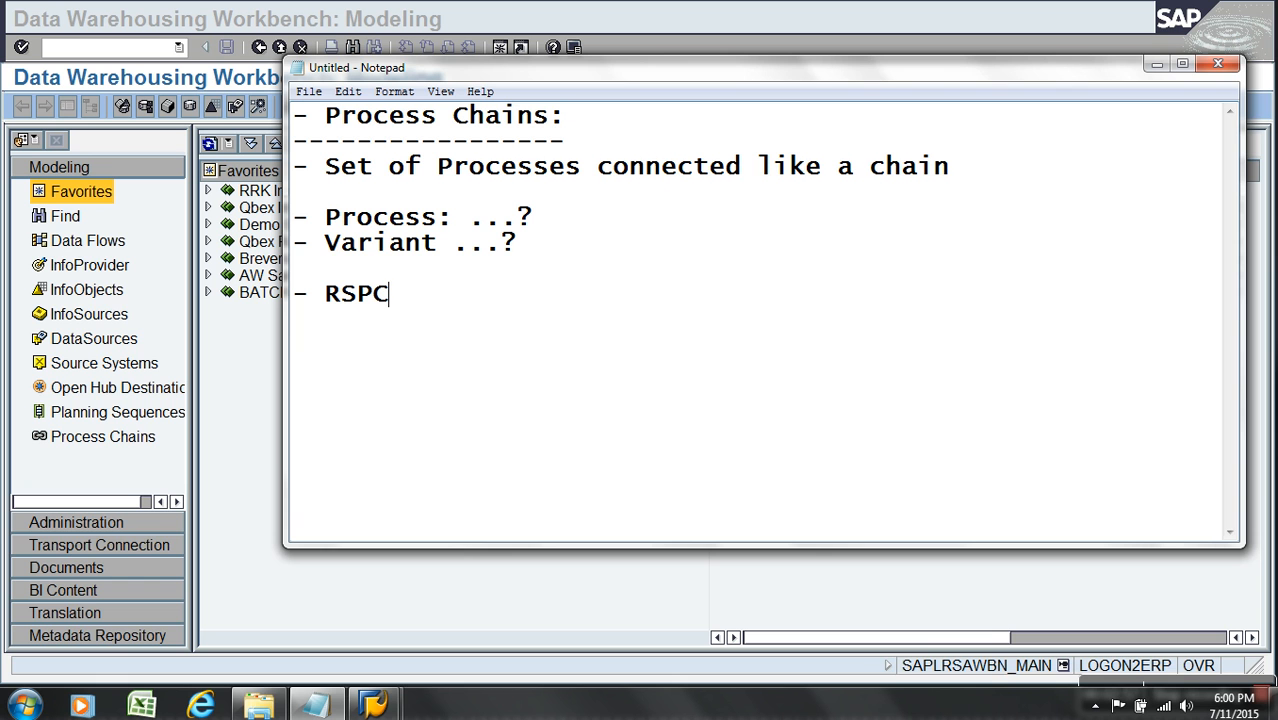
# Add the line "- Direct Chain & Meta Chain" to the note, below RSPC and a blank line
pyautogui.press('Return')
pyautogui.press('Return')
pyautogui.write('- Direct')
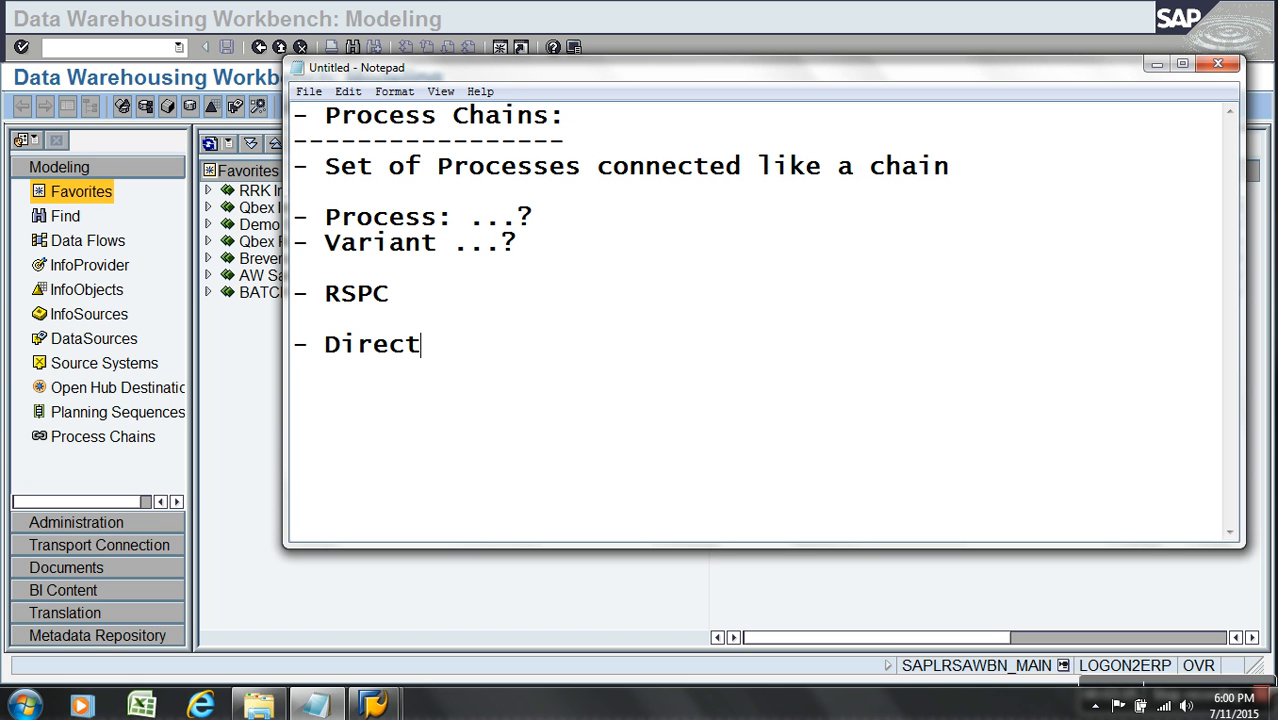
pyautogui.write(' Chain')
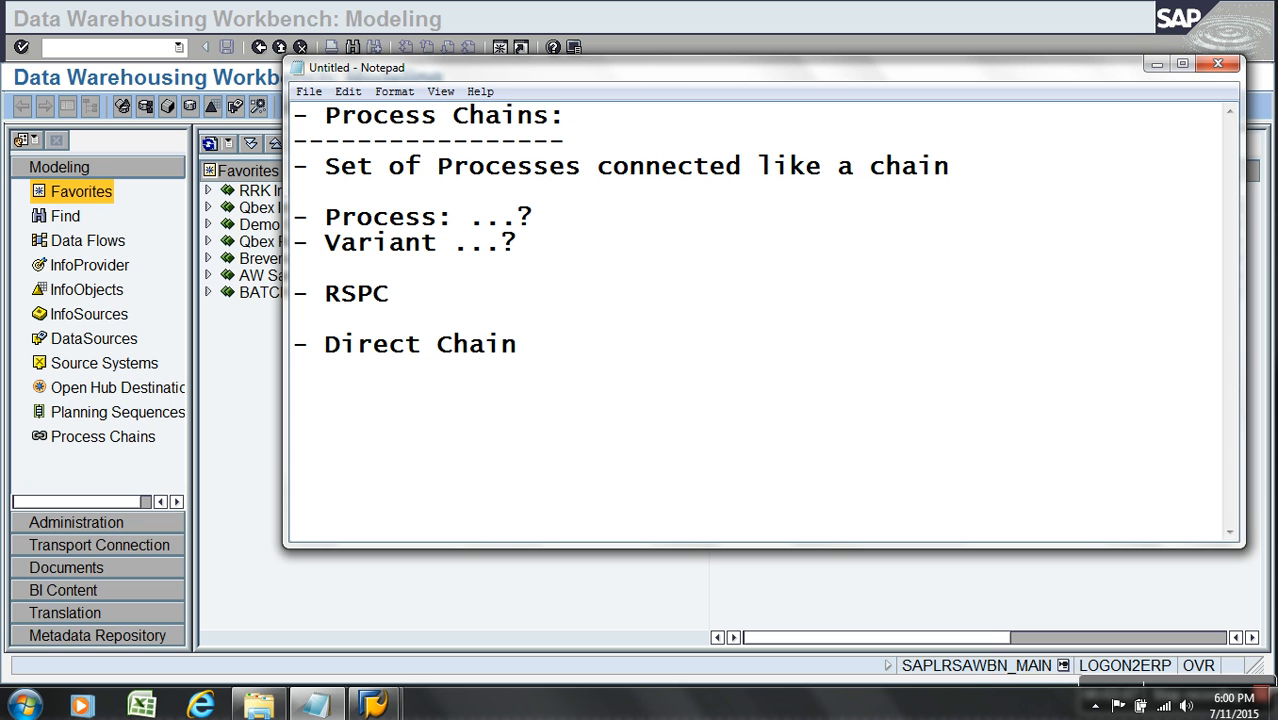
pyautogui.write(' & Meta')
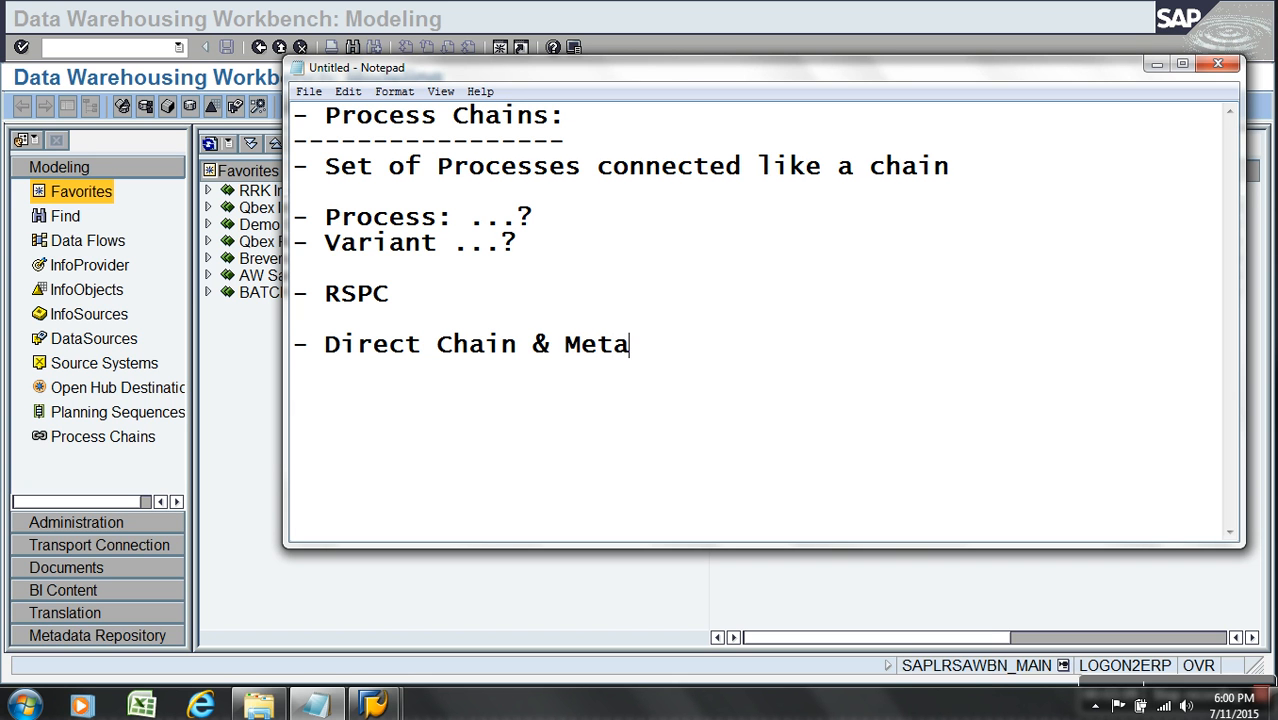
pyautogui.write(' Chain')
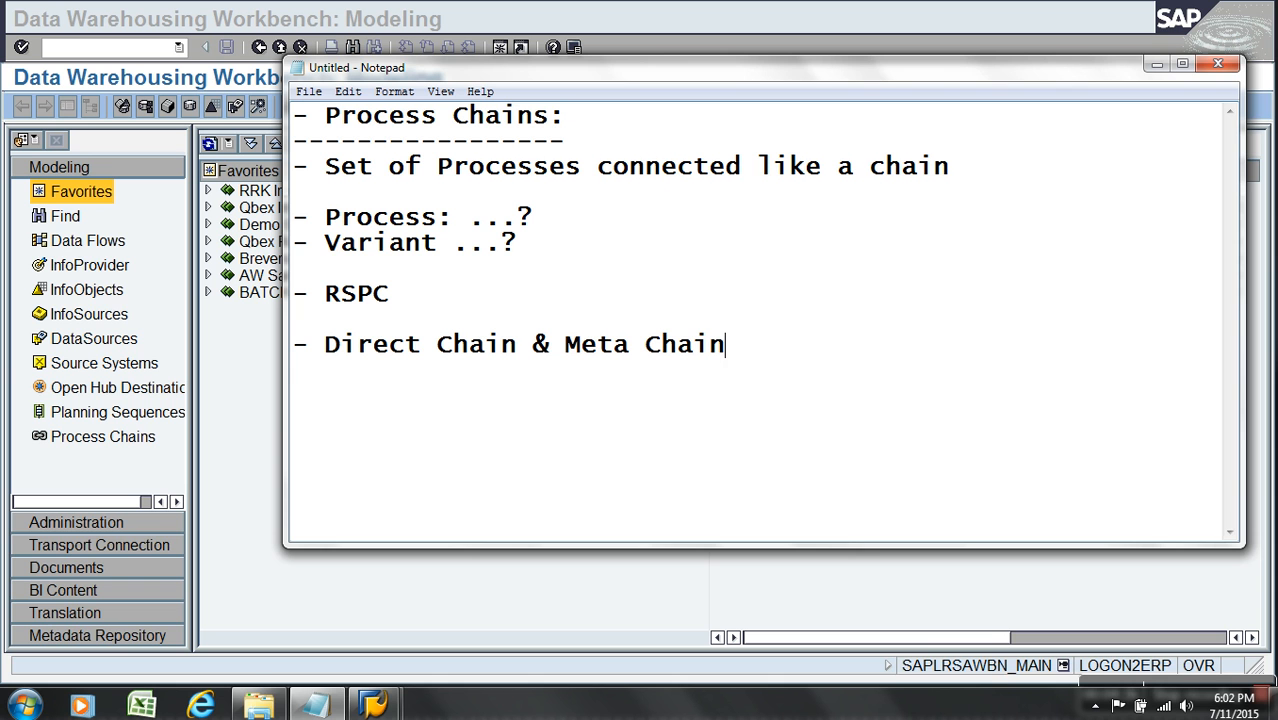
# Add the line "- Start -- Variant" to the note, separated by a blank line from the chain types
pyautogui.press('Return')
pyautogui.press('BackSpace')
pyautogui.write('-')
pyautogui.write('Start')
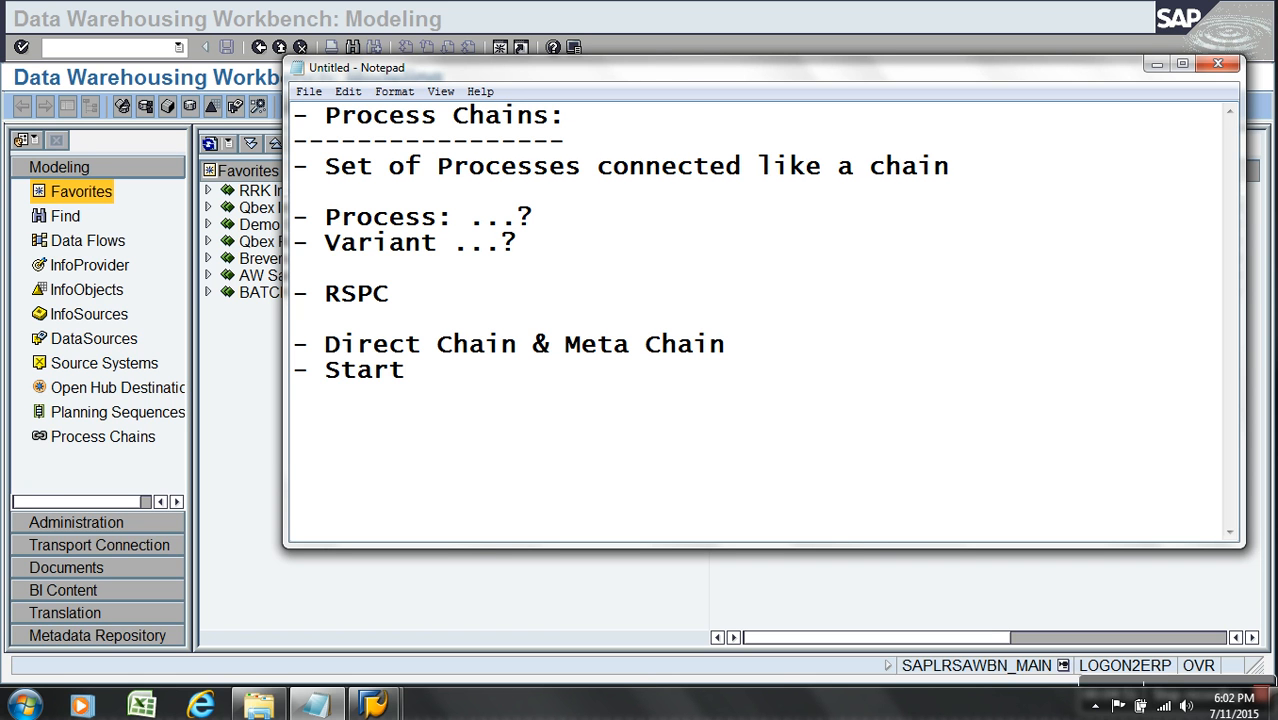
pyautogui.press('Home')
pyautogui.press('Return')
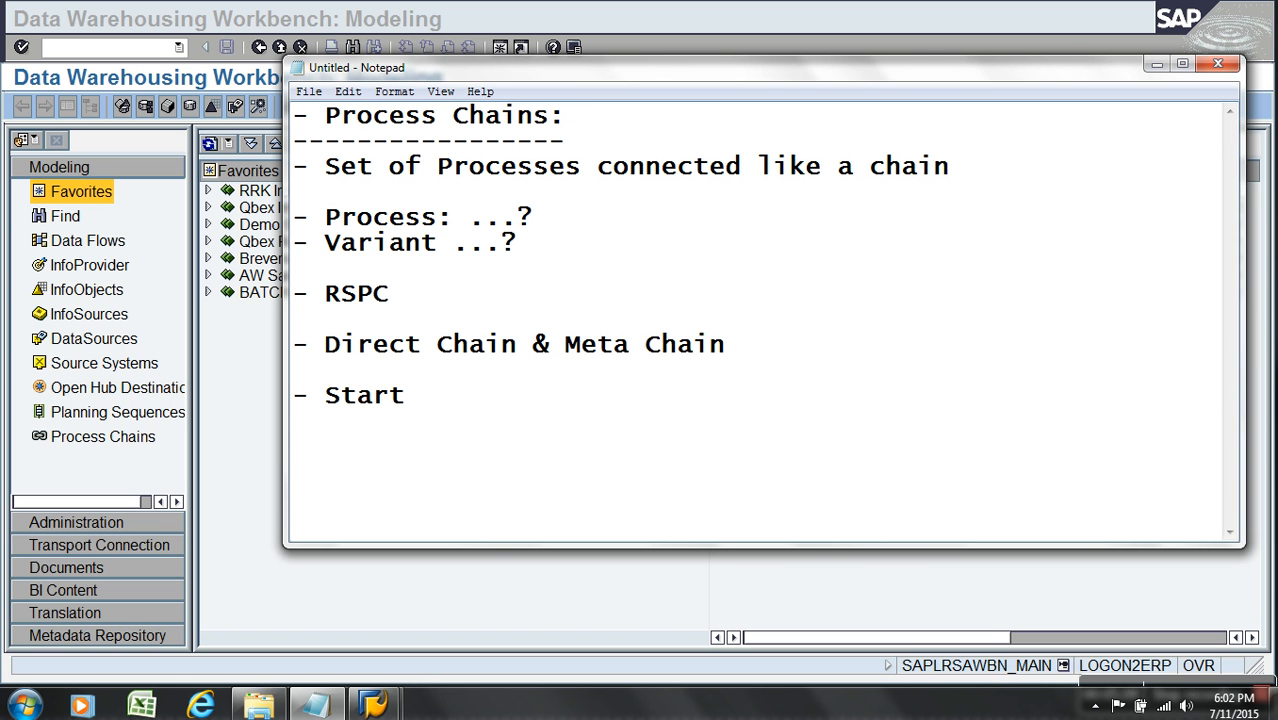
pyautogui.click(503, 404)
pyautogui.write('-- Variant')
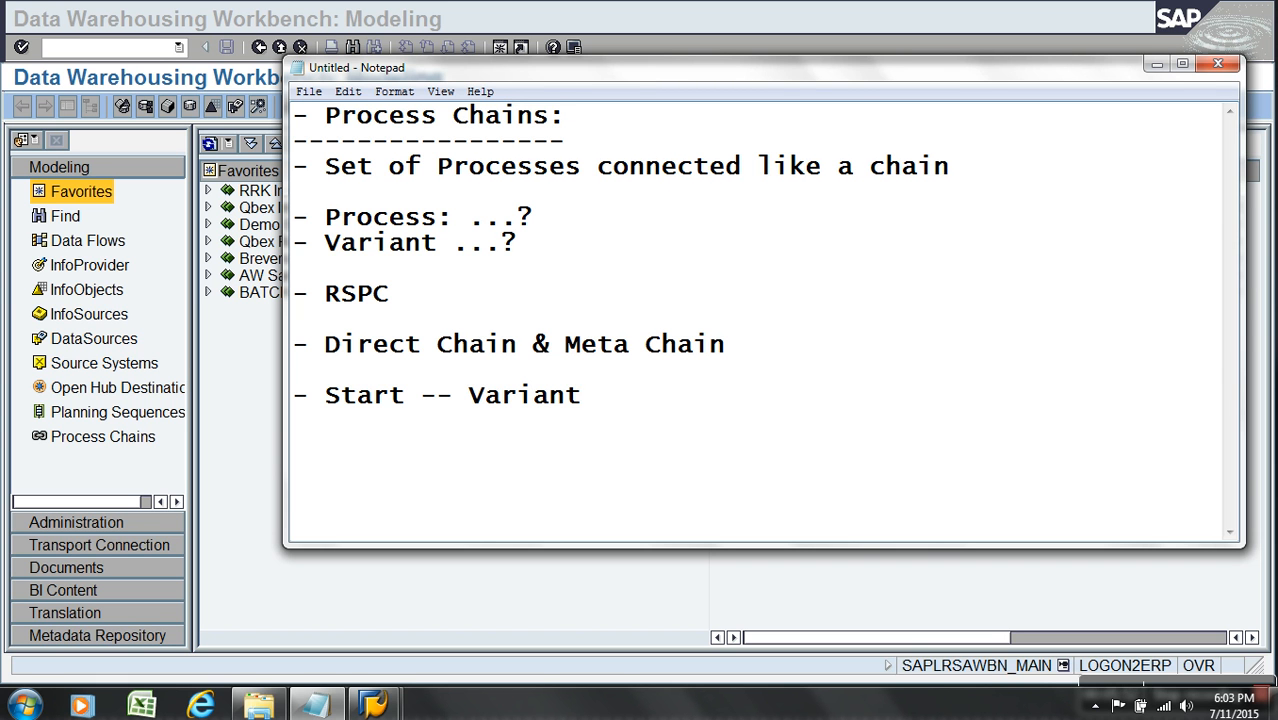
# Add a block of blank lines below the "- Start -- Variant" line in the note
pyautogui.press('Return')
pyautogui.press('Return')
pyautogui.press('Return')
pyautogui.press('Return')
pyautogui.press('Return')
pyautogui.press('Return')
pyautogui.press('Return')
pyautogui.press('Return')
pyautogui.press('Return')
pyautogui.press('Return')
pyautogui.press('Return')
pyautogui.press('Return')
pyautogui.press('Return')
pyautogui.press('Return')
pyautogui.press('Return')
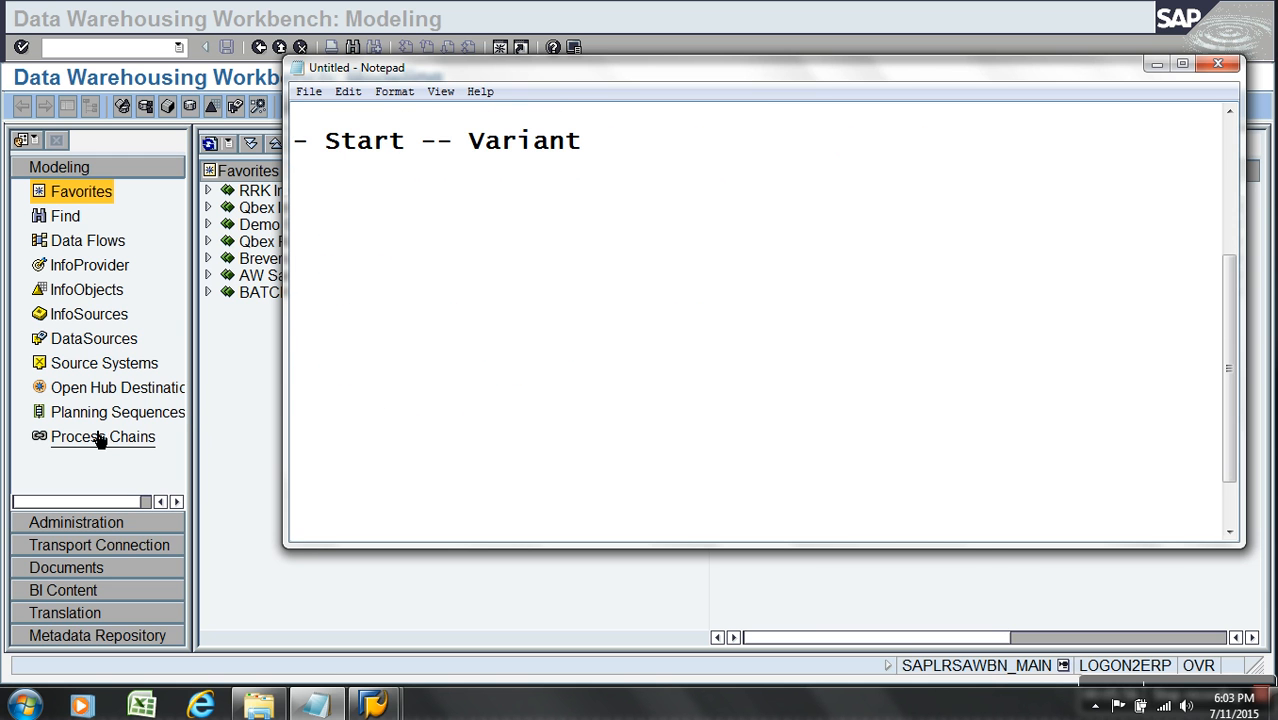
# Switch to SAP's Data Warehousing Workbench, list the process chains and open ZCDSP_LOADCHAIN_1
pyautogui.click(208, 414)
pyautogui.click(137, 436)
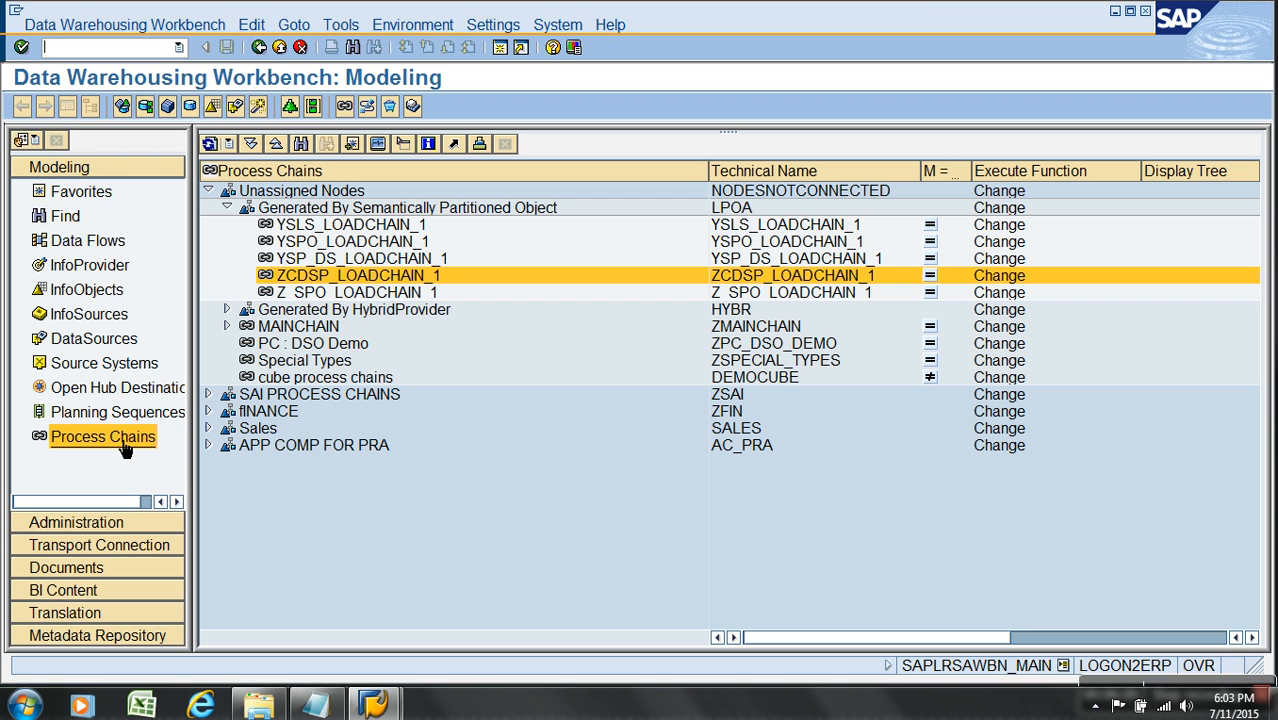
pyautogui.doubleClick(332, 278)
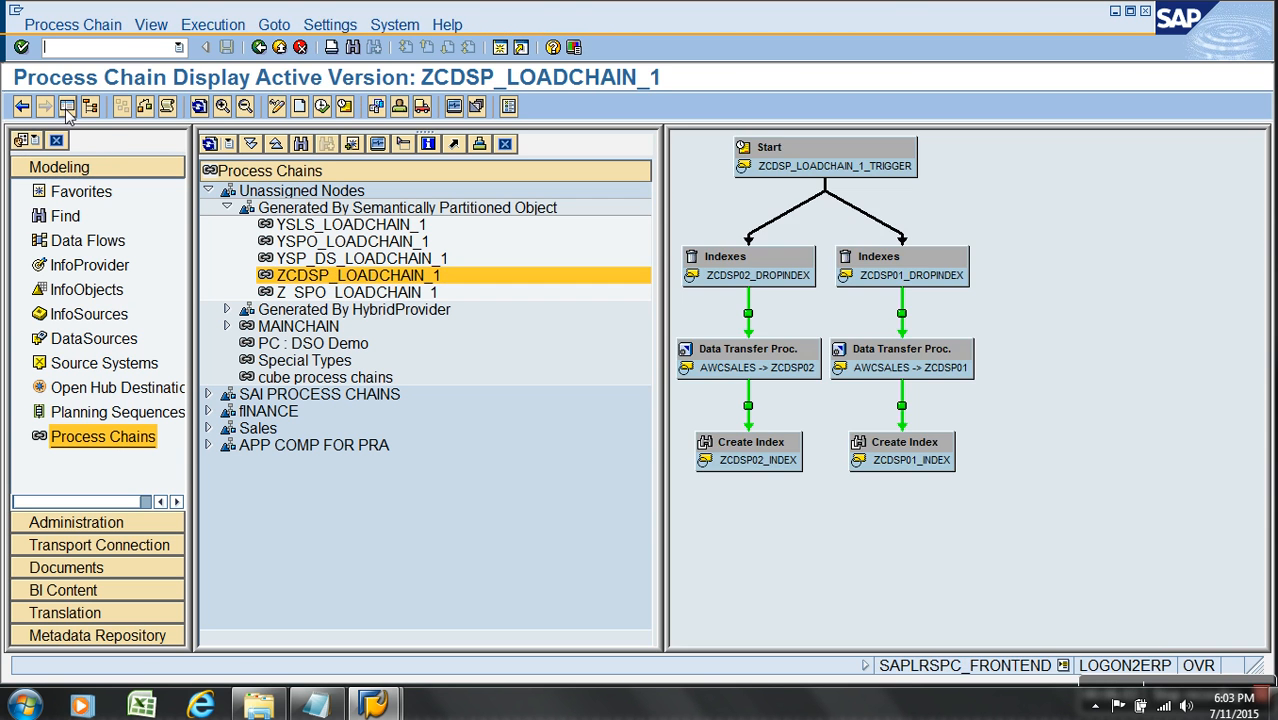
# Put the ZCDSP_LOADCHAIN_1 chain into change mode with the navigation area hidden and the process types area widened
pyautogui.click(68, 108)
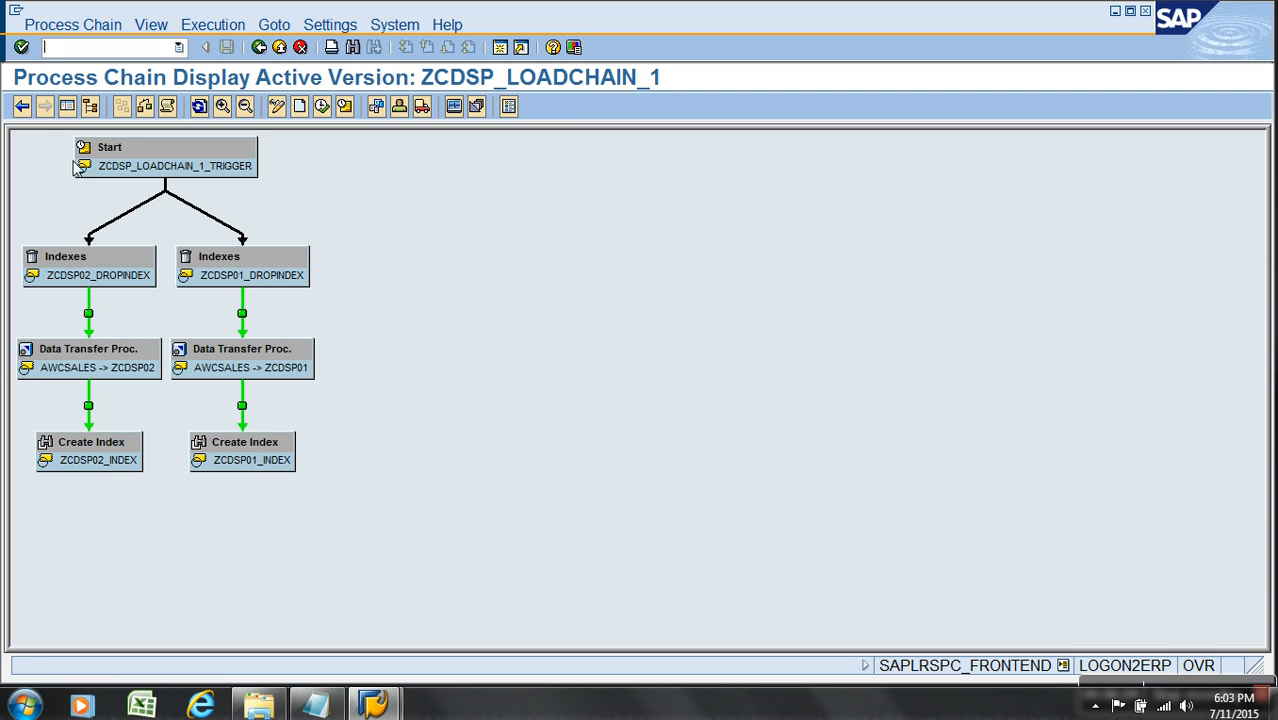
pyautogui.click(277, 106)
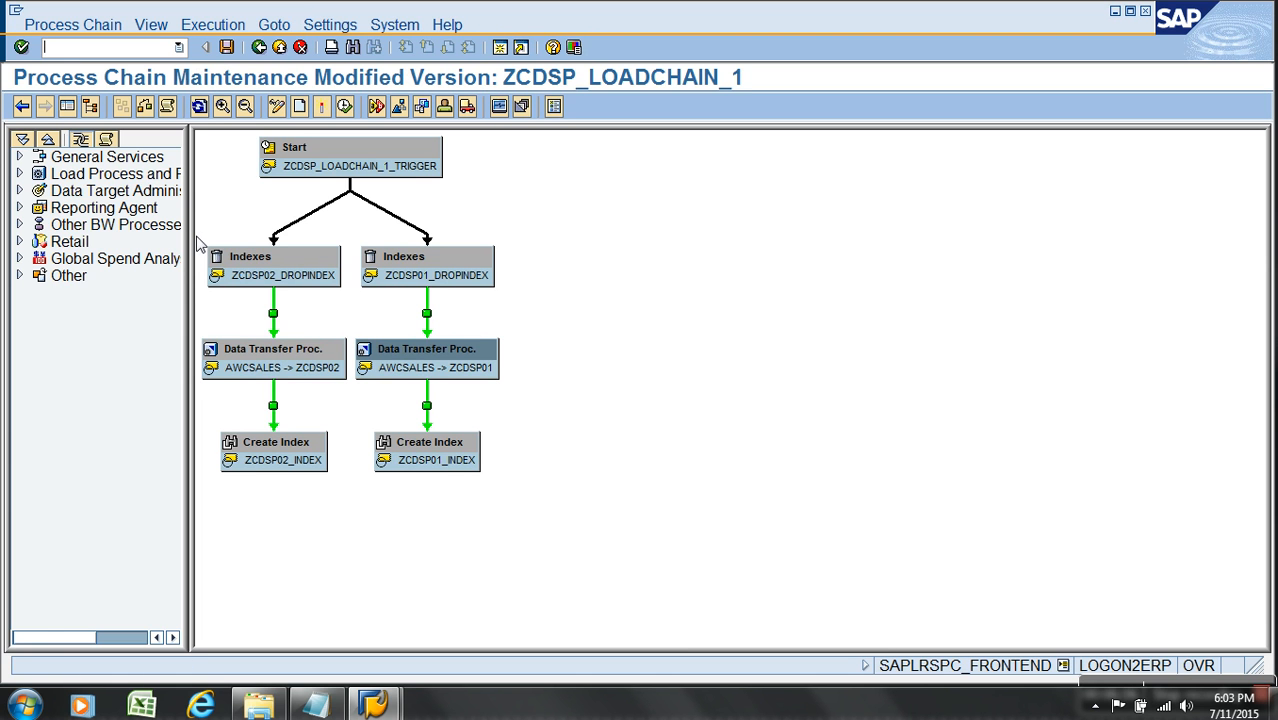
pyautogui.moveTo(190, 207); pyautogui.dragTo(300, 207)
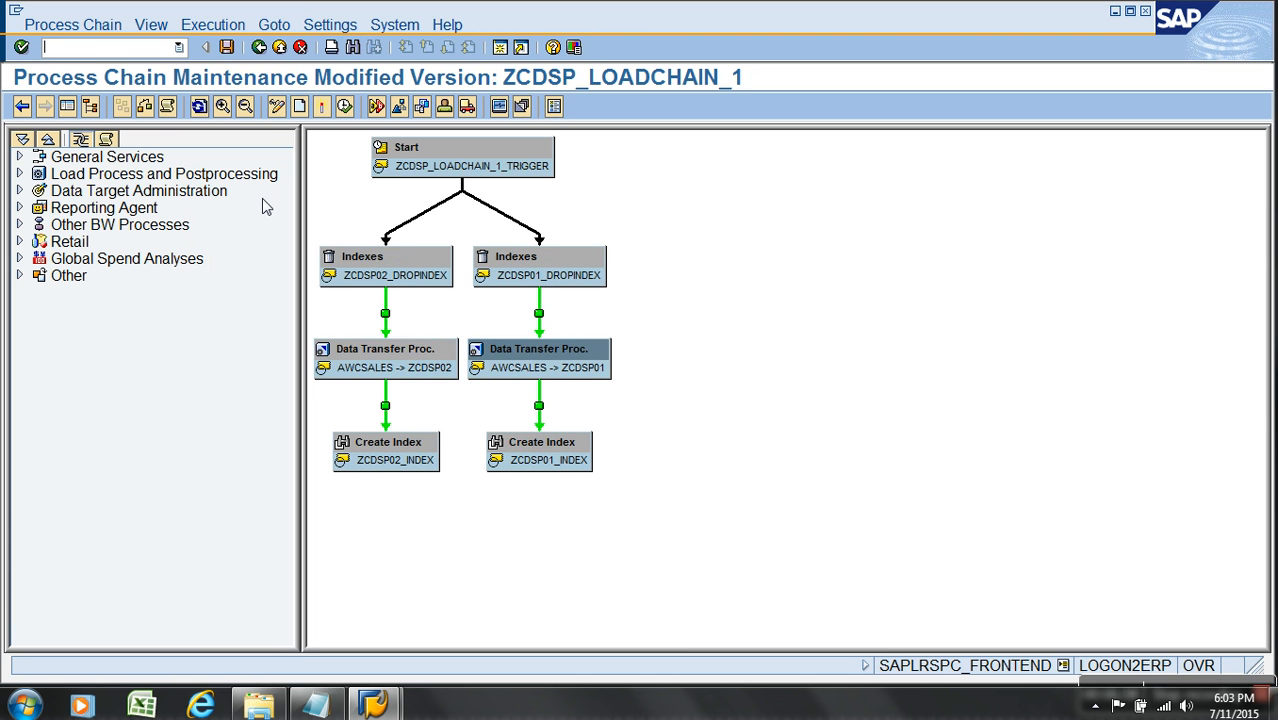
# Expand General Services and examine the Interrupt Process and Start Process types along with the chain's Start node
pyautogui.click(86, 210)
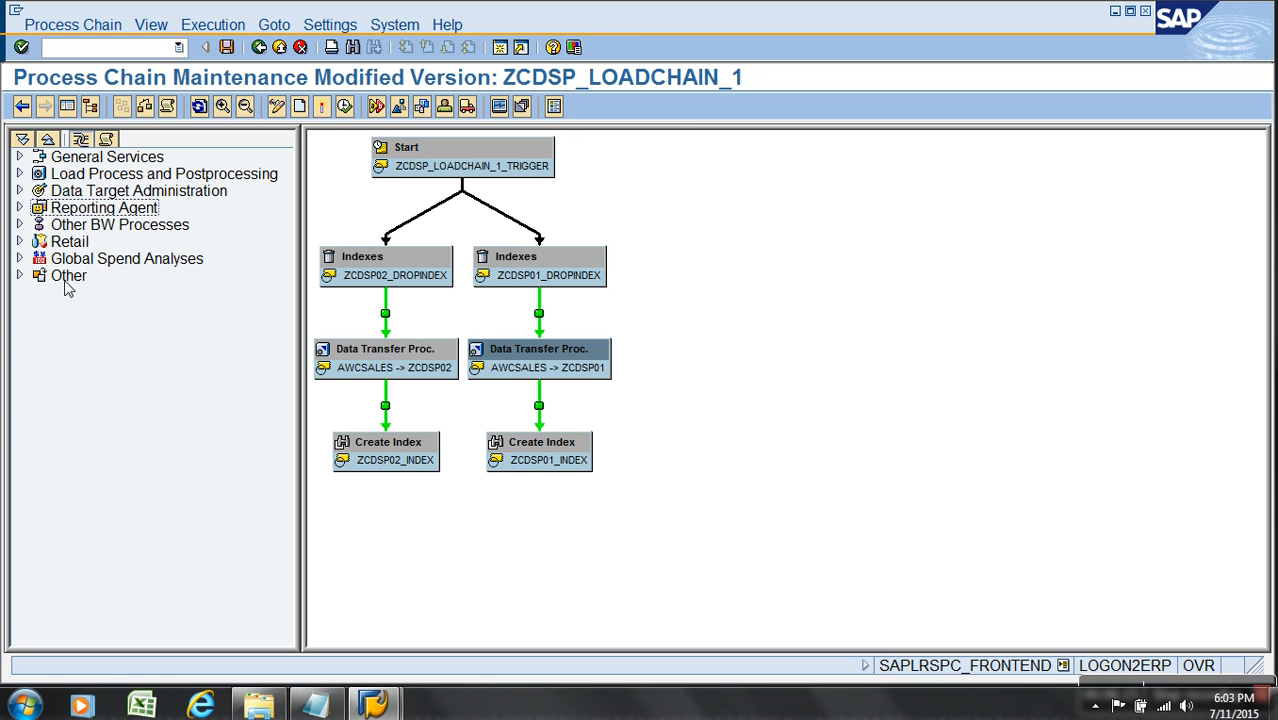
pyautogui.click(19, 158)
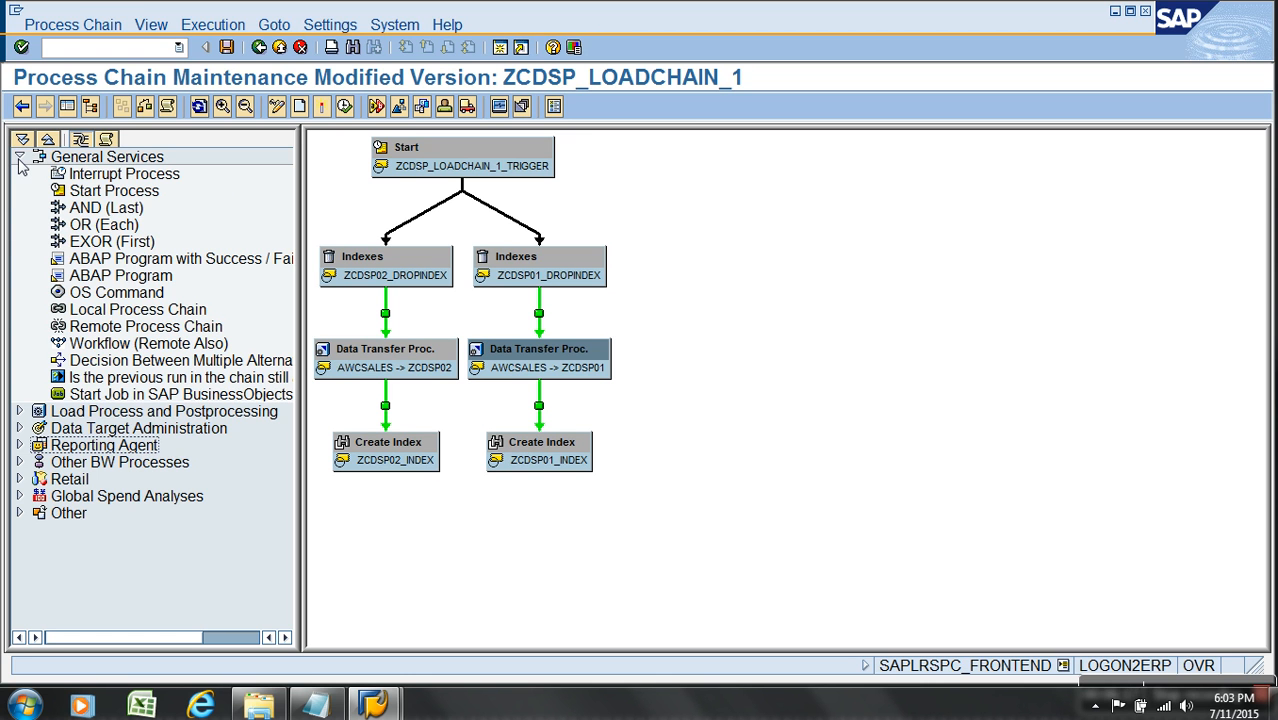
pyautogui.click(125, 177)
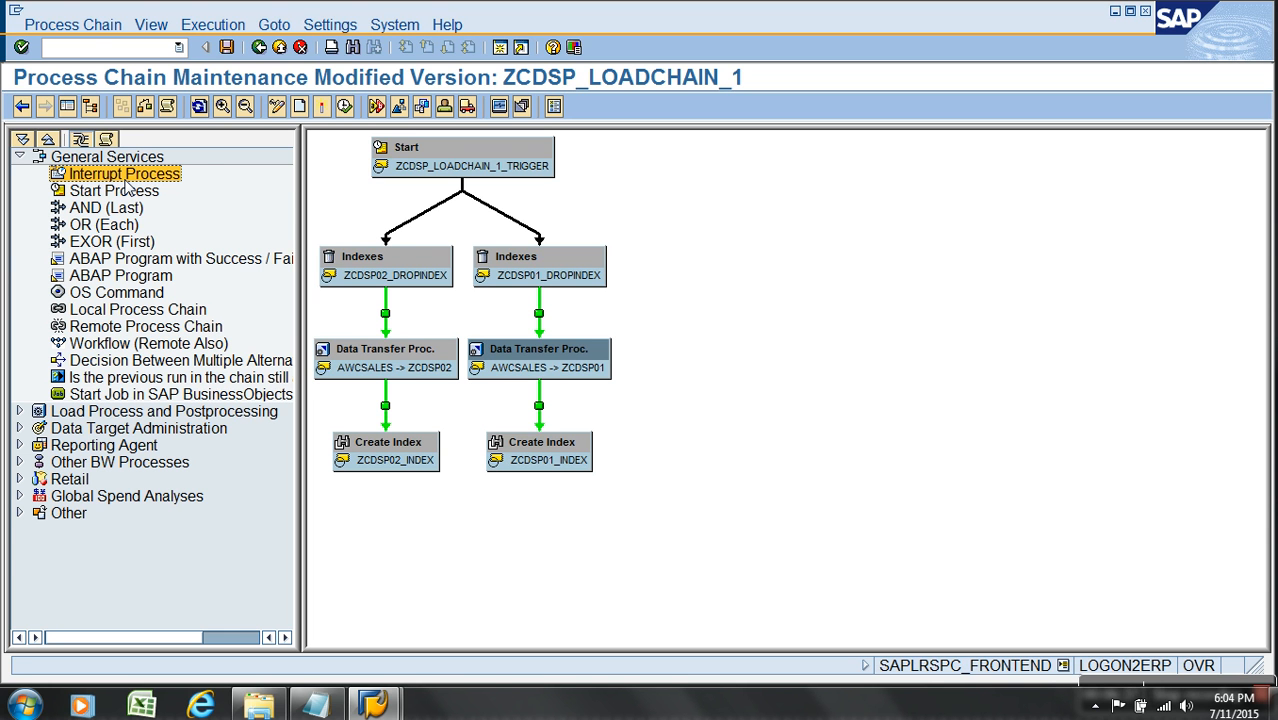
pyautogui.click(150, 193)
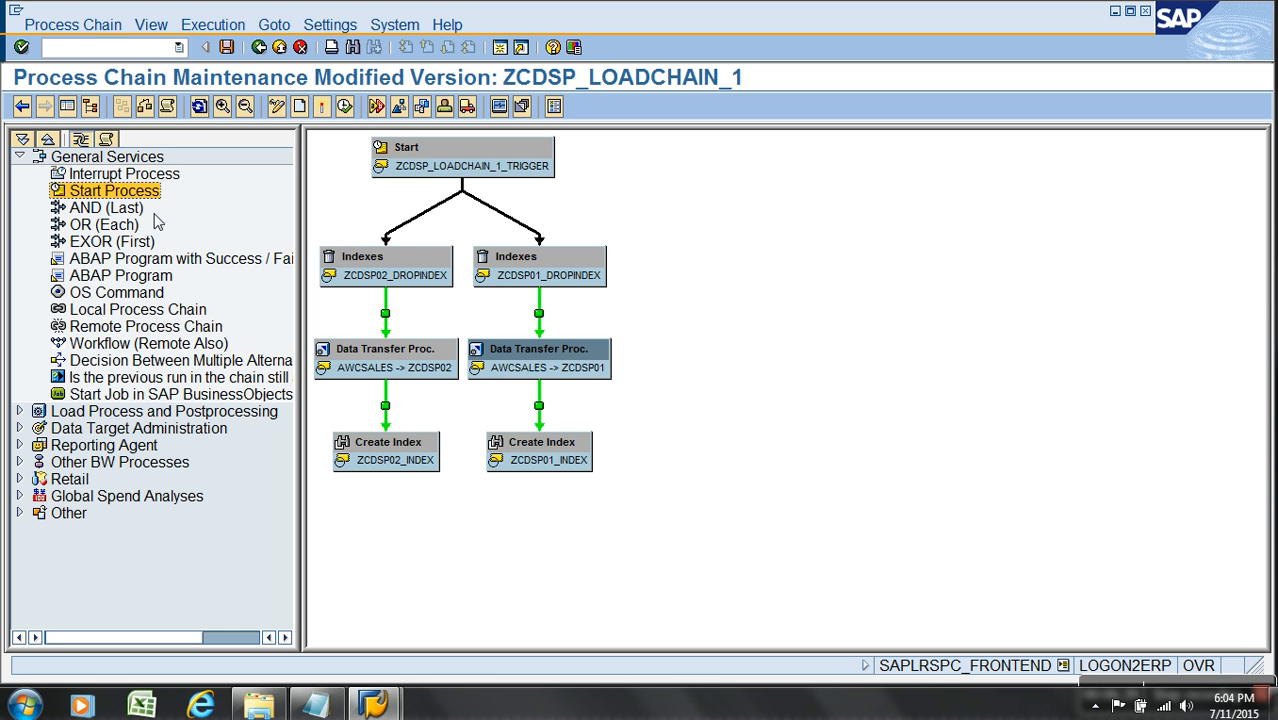
pyautogui.click(437, 165)
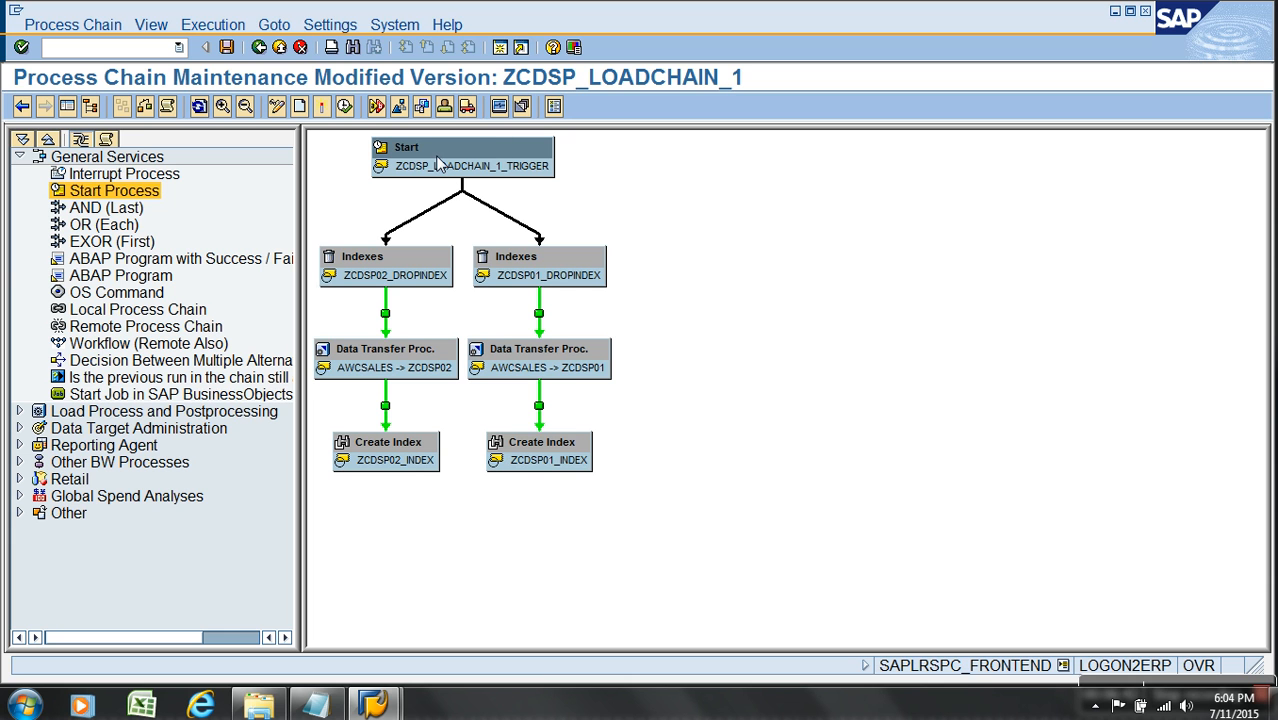
# Review the AND (Last), OR (Each) and EXOR (First) collection processes under General Services
pyautogui.click(105, 208)
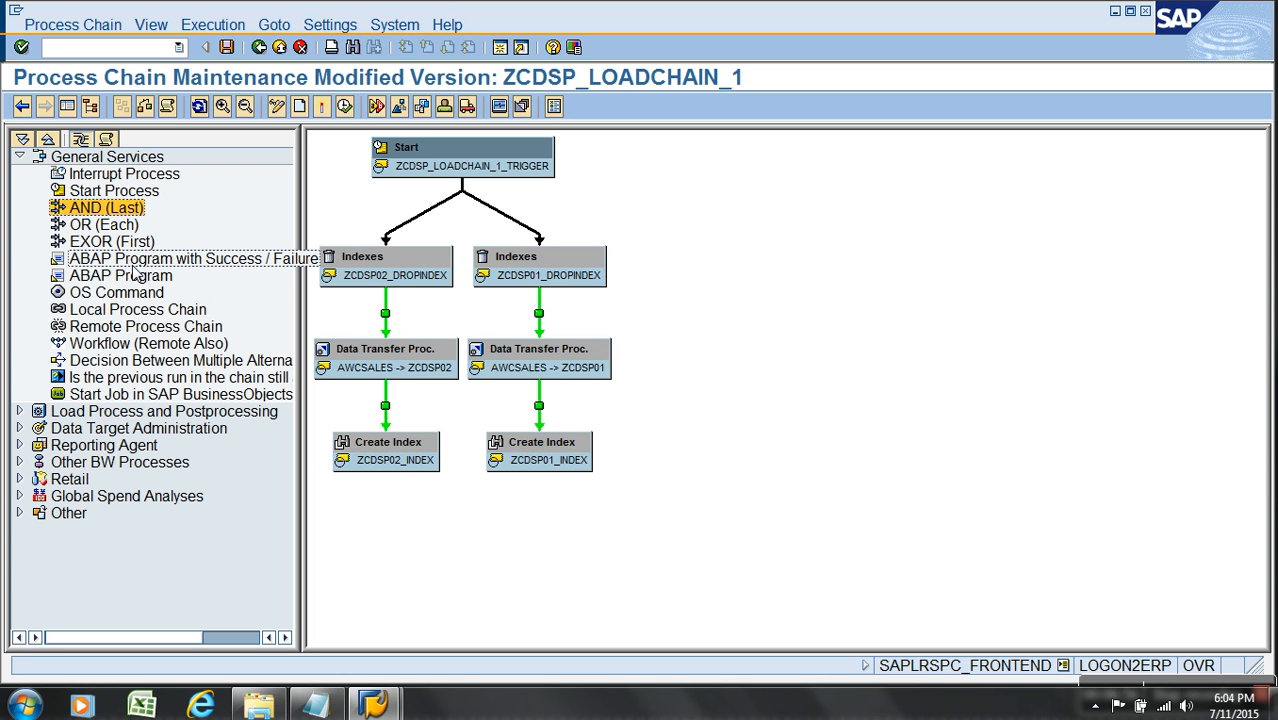
pyautogui.click(120, 228)
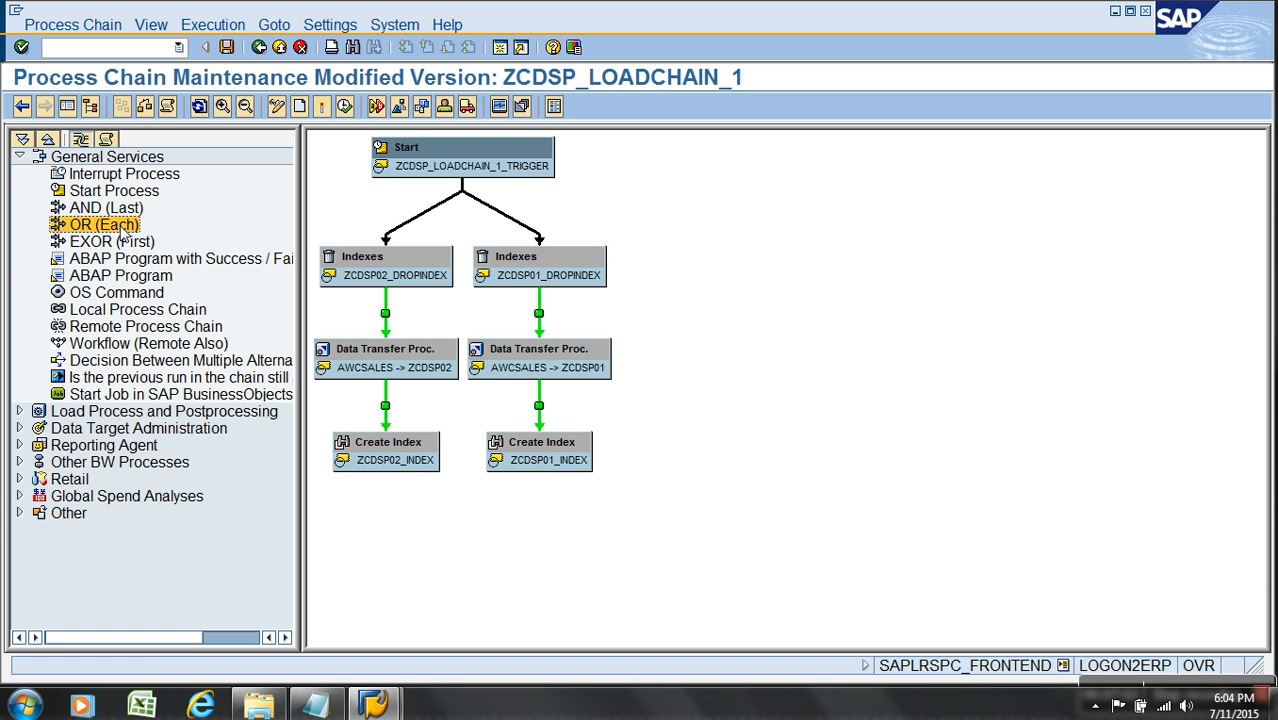
pyautogui.click(143, 243)
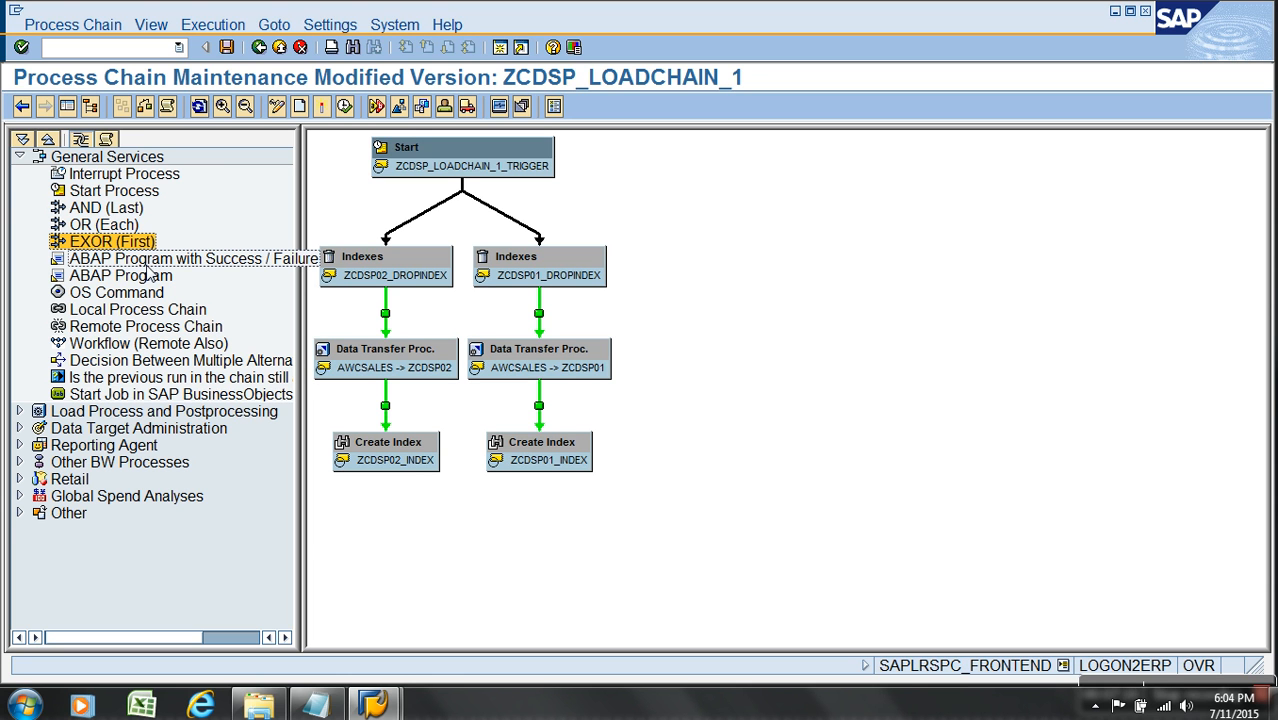
# Review the remaining General Services types from ABAP Program and OS Command through Decision Between Multiple Alternatives
pyautogui.click(148, 284)
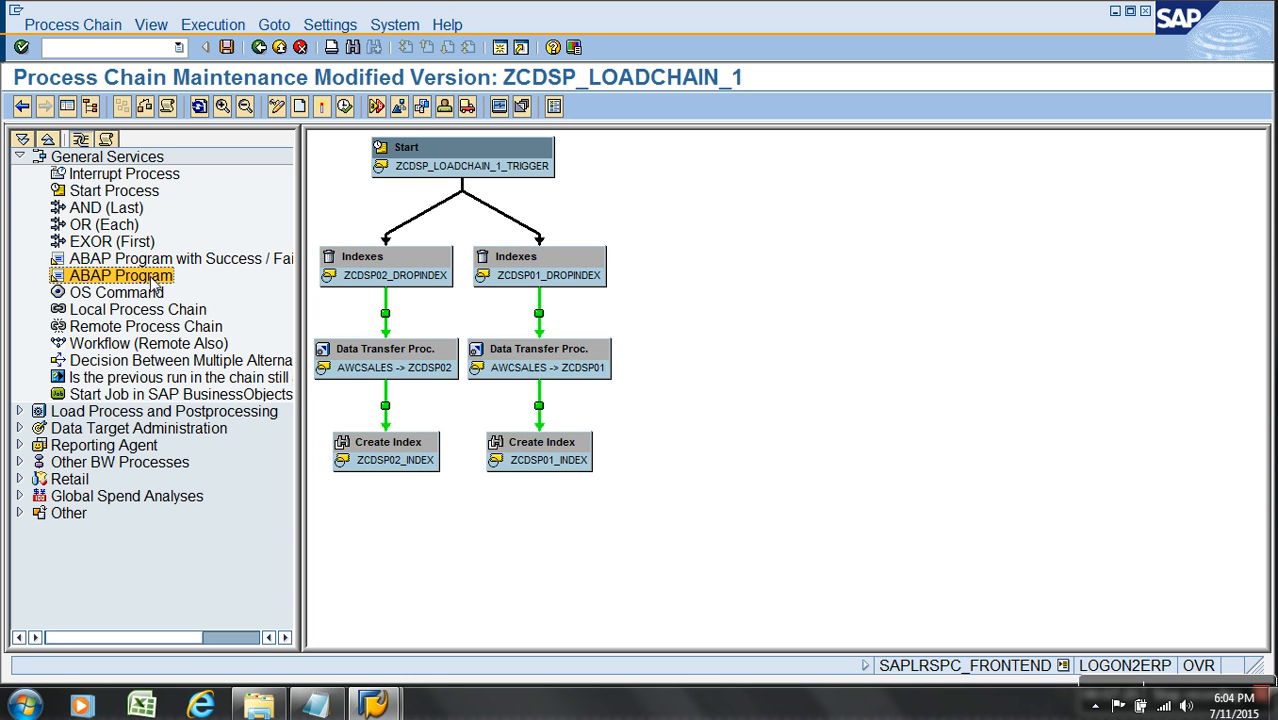
pyautogui.click(143, 296)
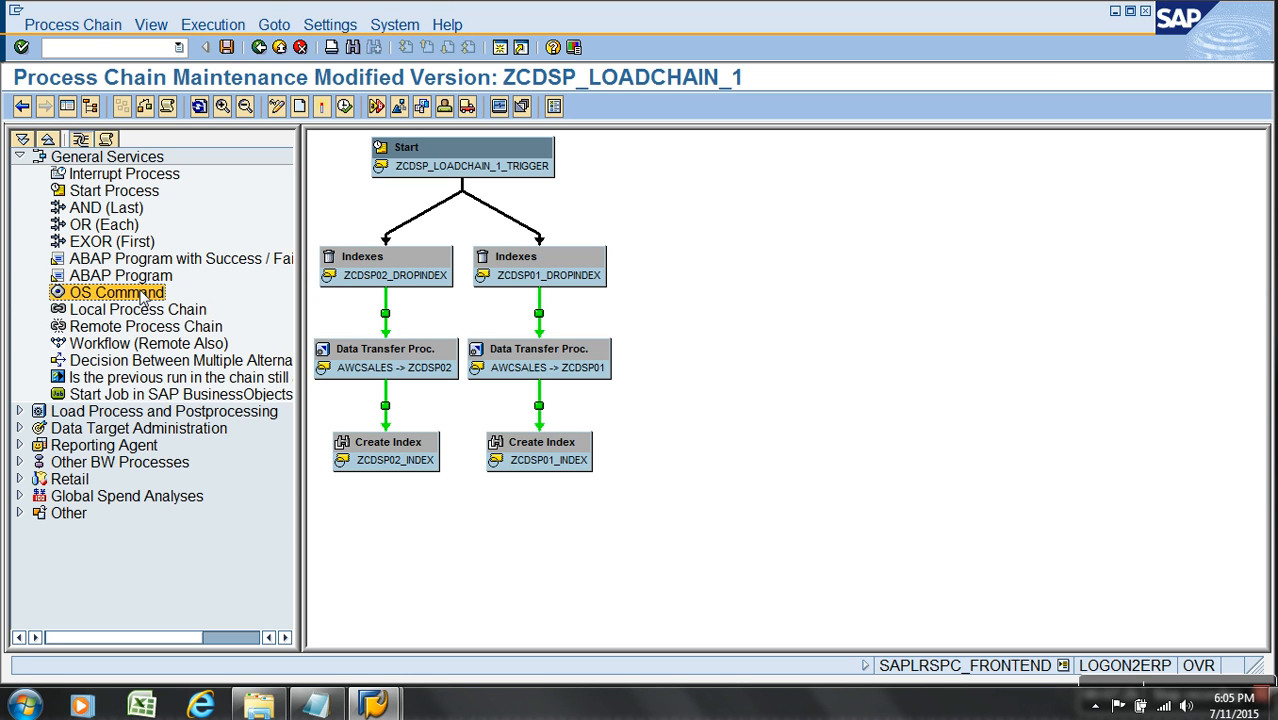
pyautogui.click(155, 314)
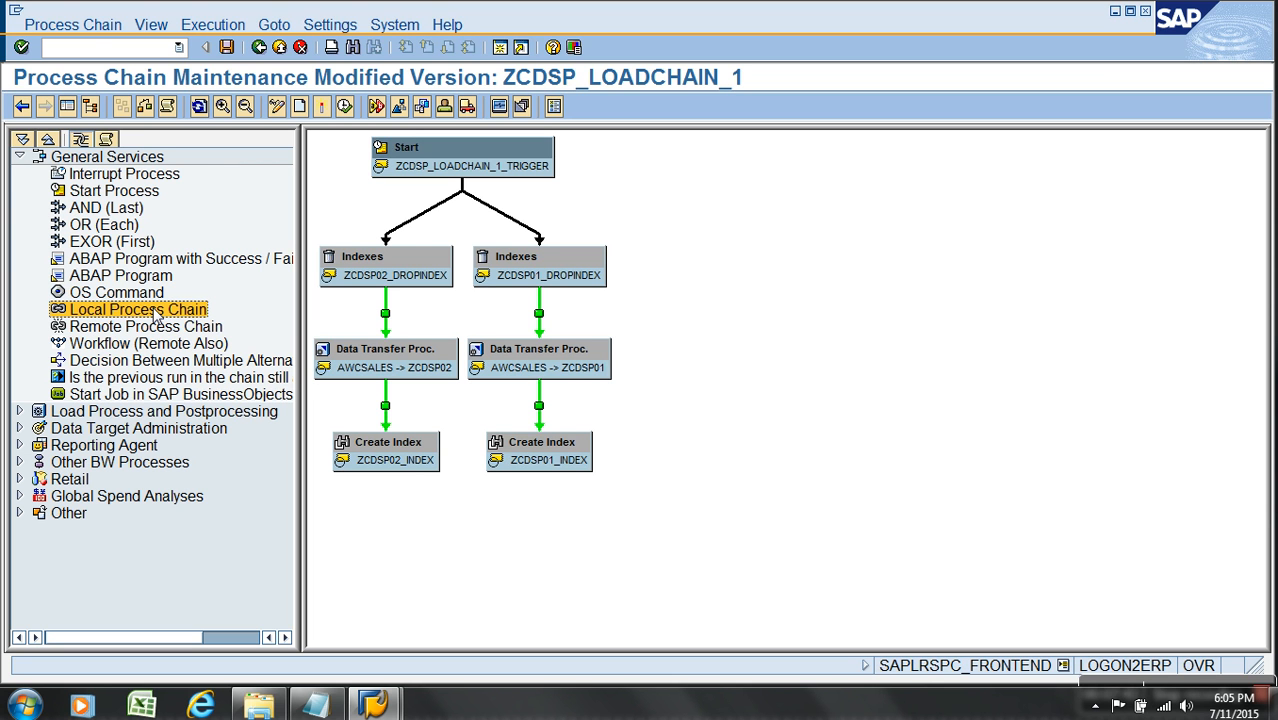
pyautogui.click(184, 332)
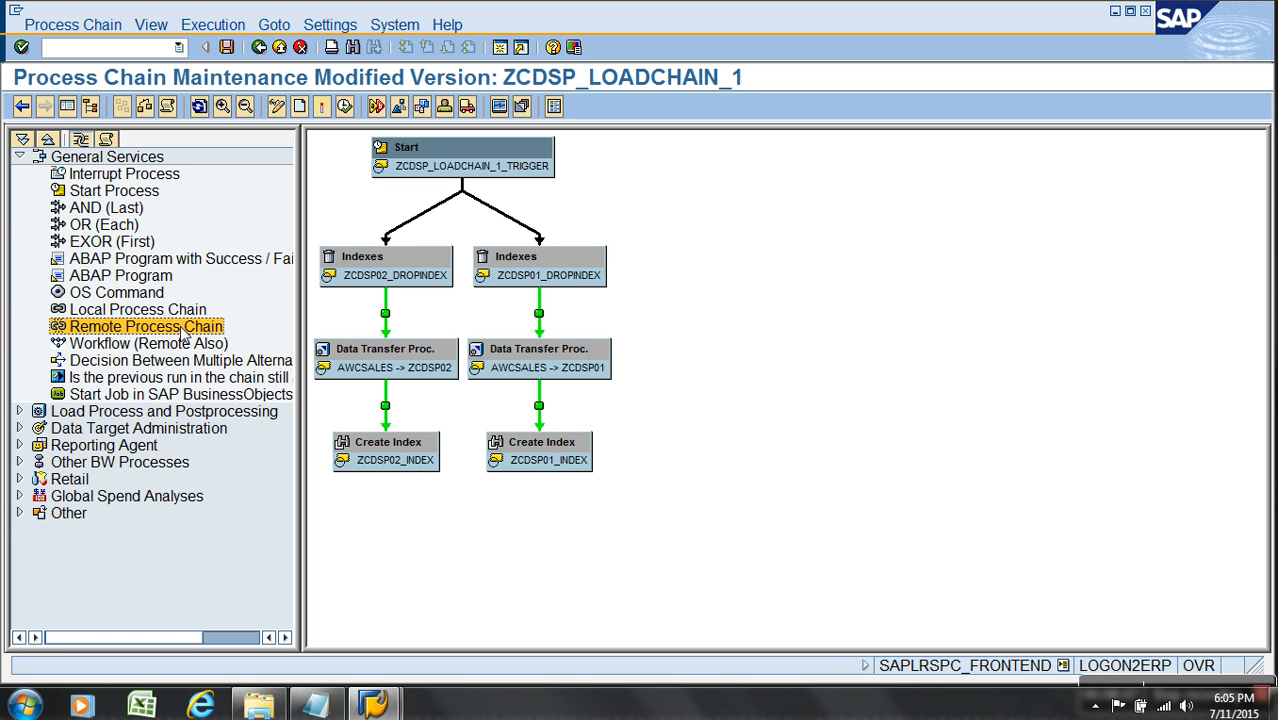
pyautogui.click(185, 346)
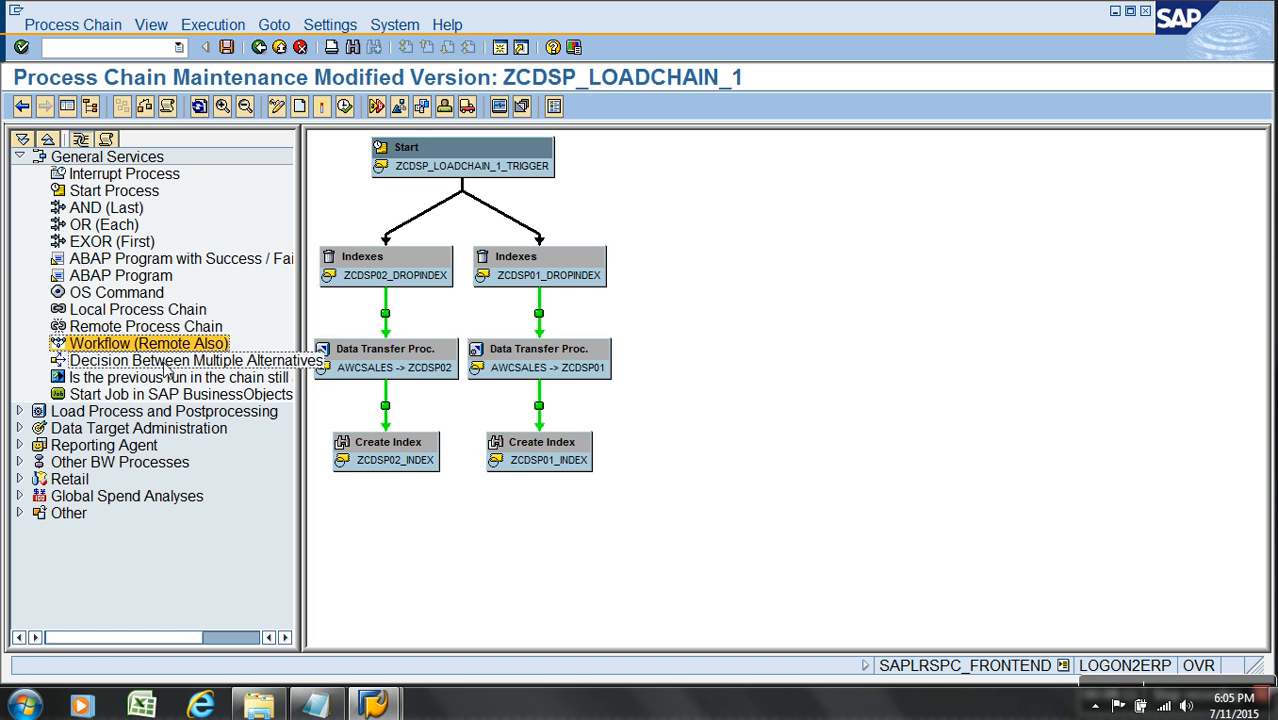
pyautogui.click(179, 362)
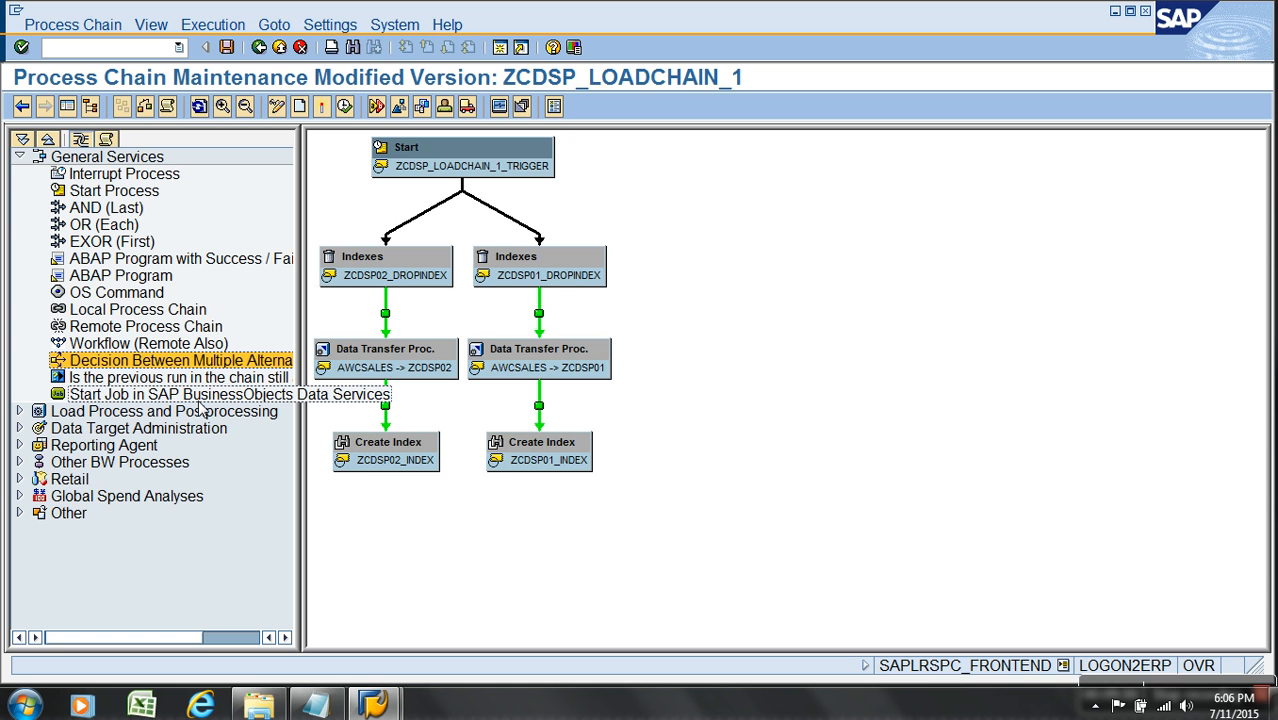
# Collapse General Services and show the Load Process and Postprocessing types, widening the process types area to fit their full names
pyautogui.click(20, 157)
pyautogui.click(20, 173)
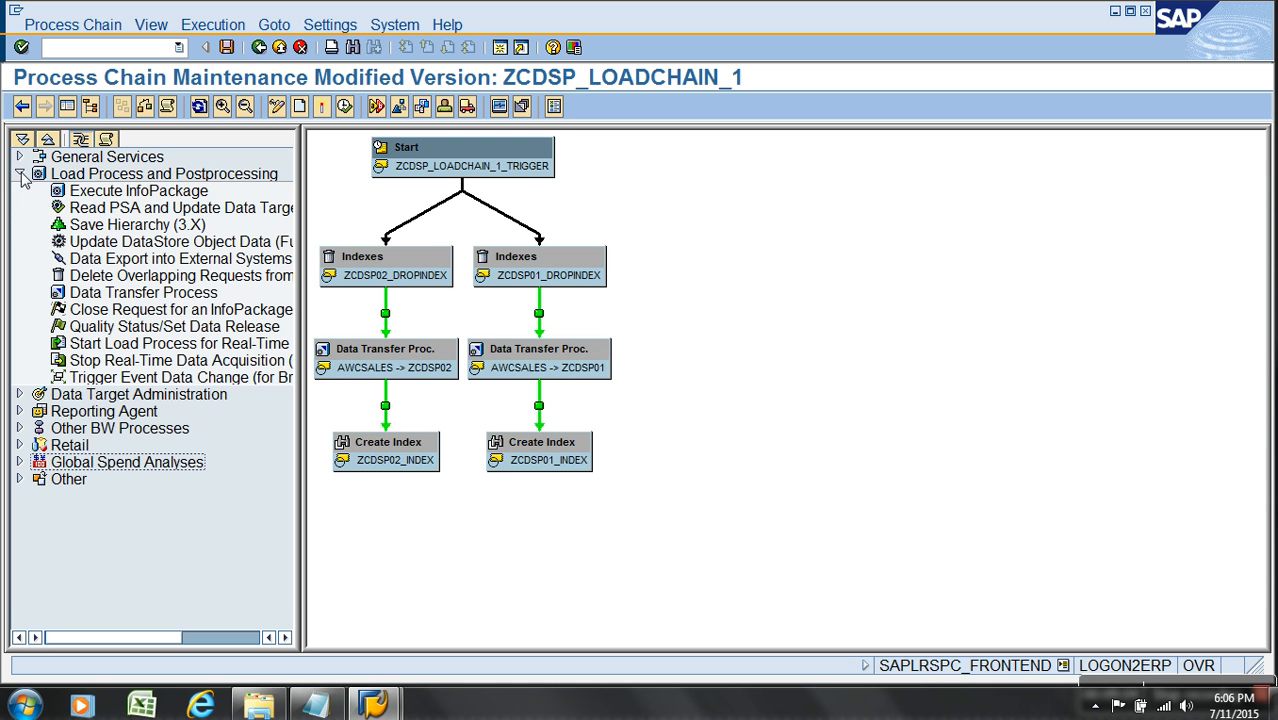
pyautogui.click(104, 194)
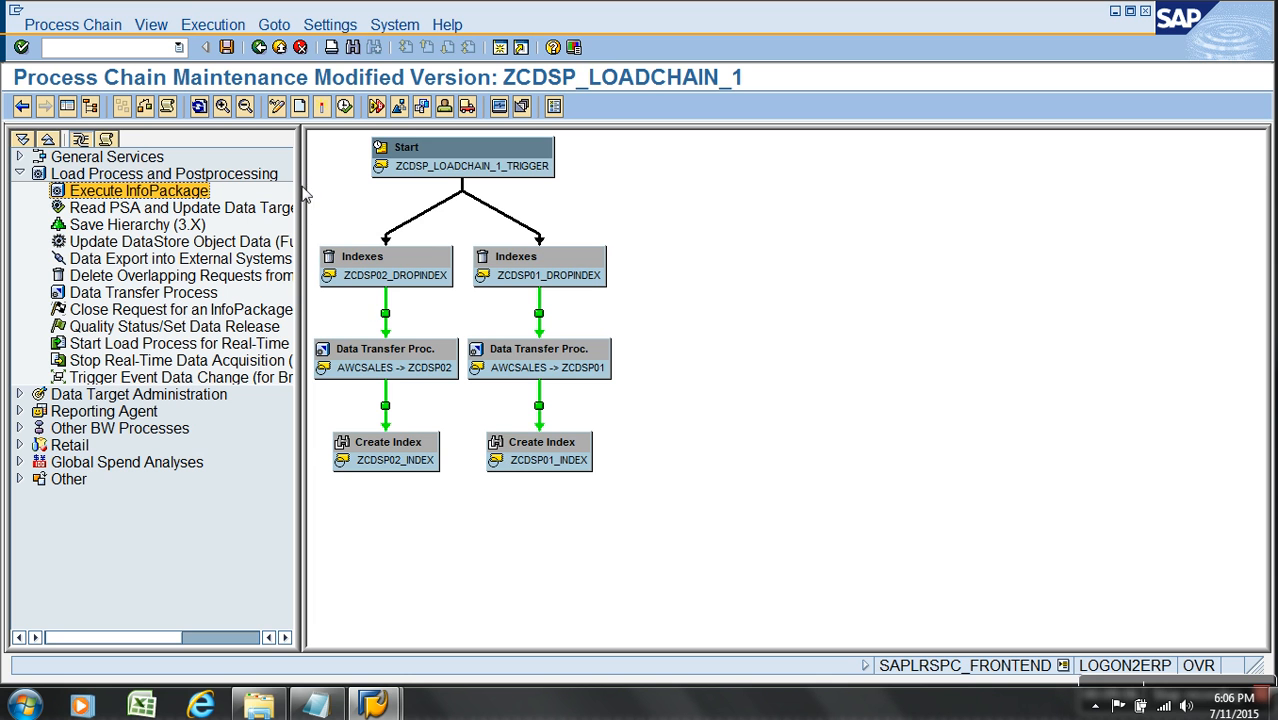
pyautogui.moveTo(306, 177); pyautogui.dragTo(548, 178)
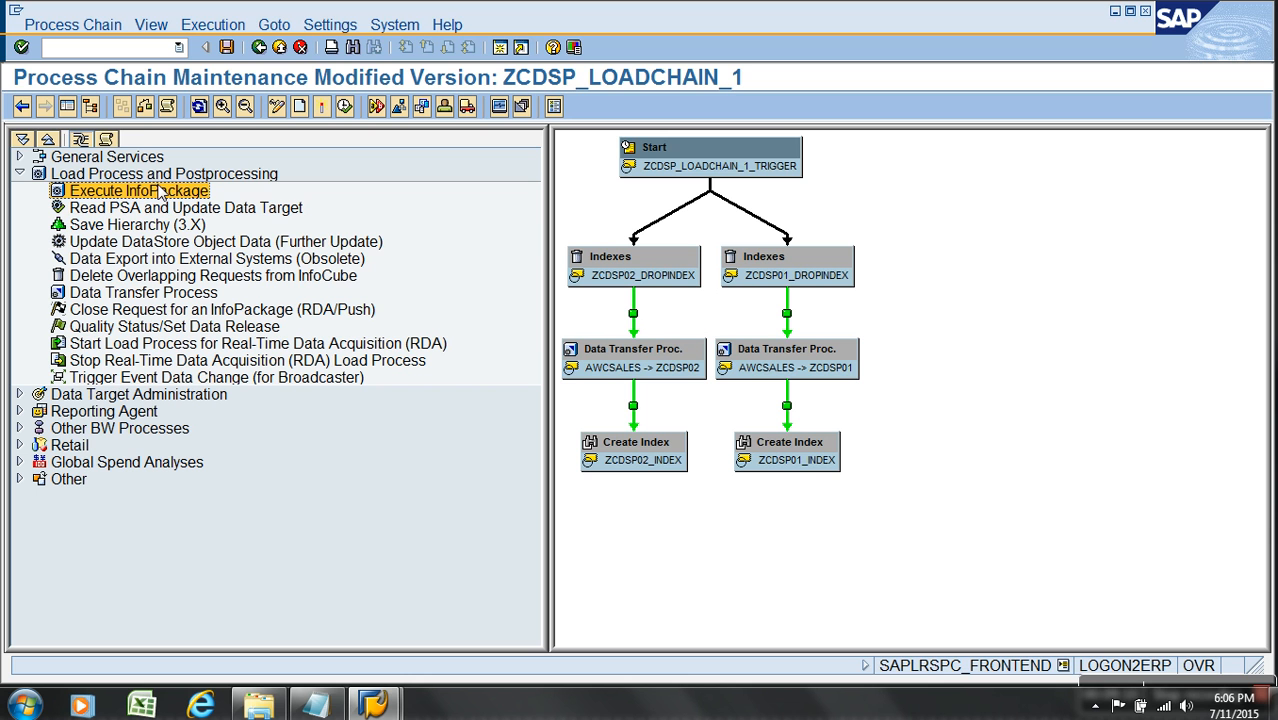
# Review the load process types from Read PSA and Update Data Target through Delete Overlapping Requests from InfoCube
pyautogui.click(170, 210)
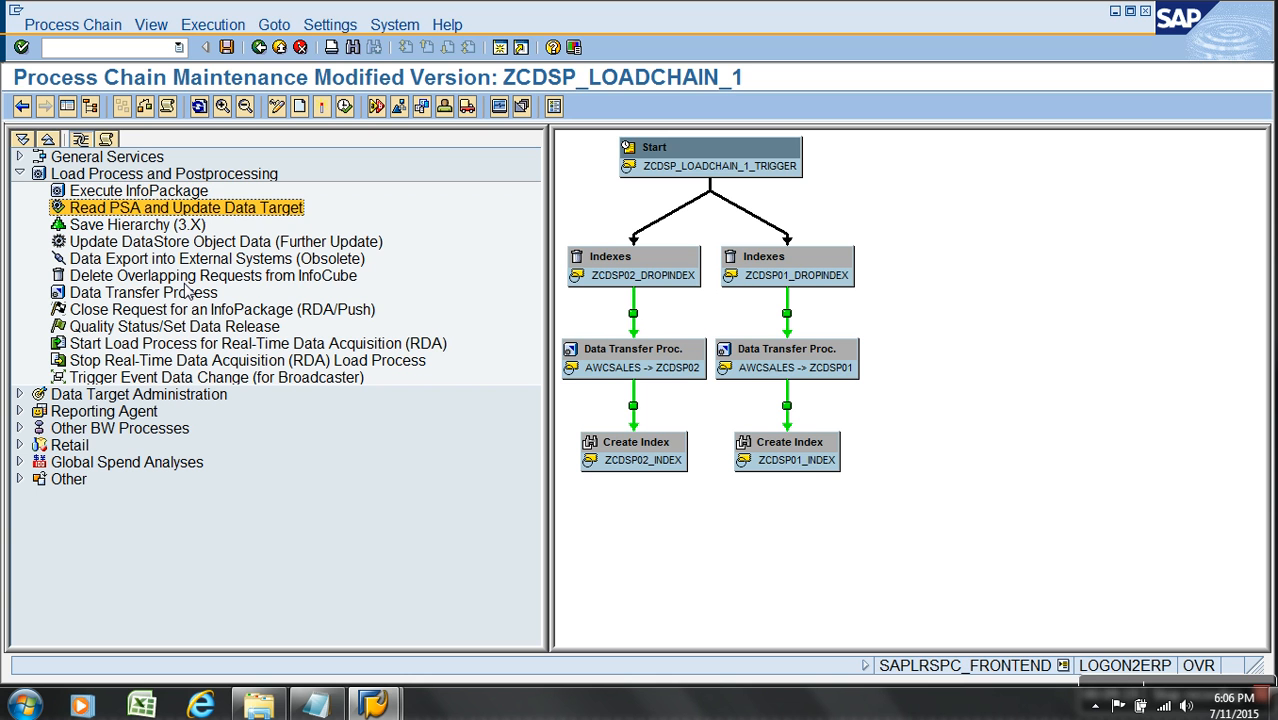
pyautogui.click(193, 226)
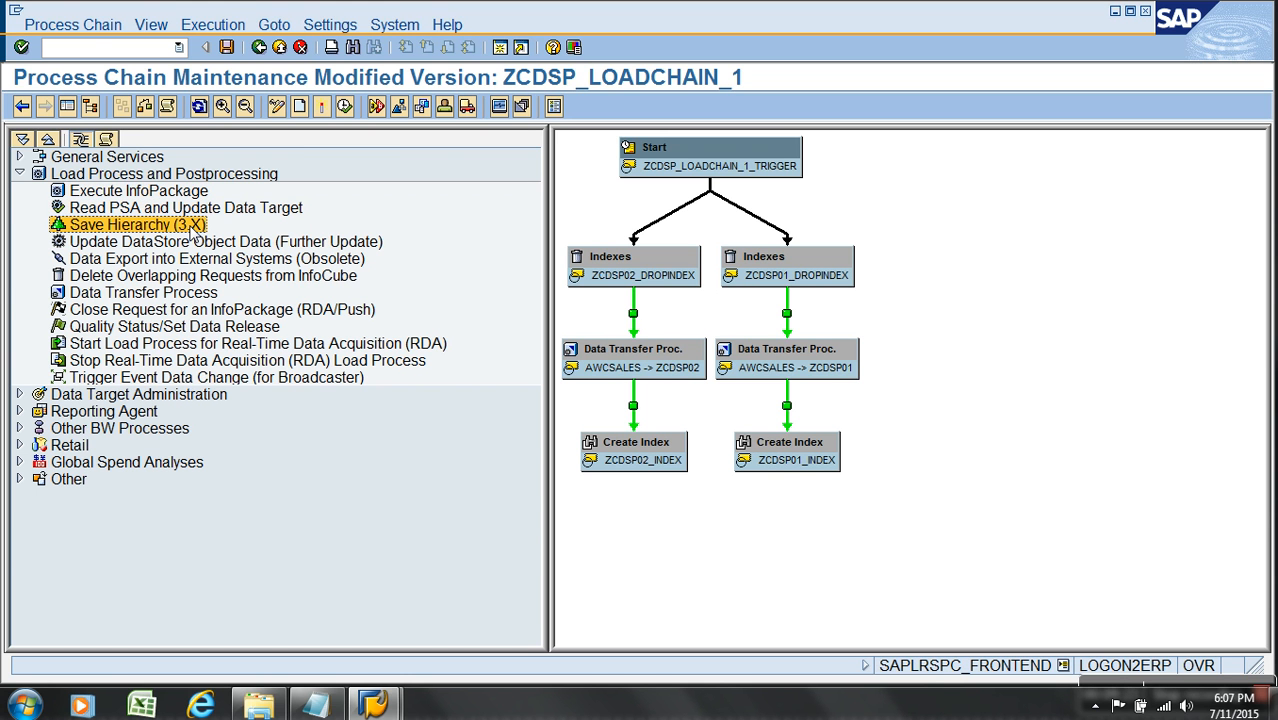
pyautogui.click(182, 243)
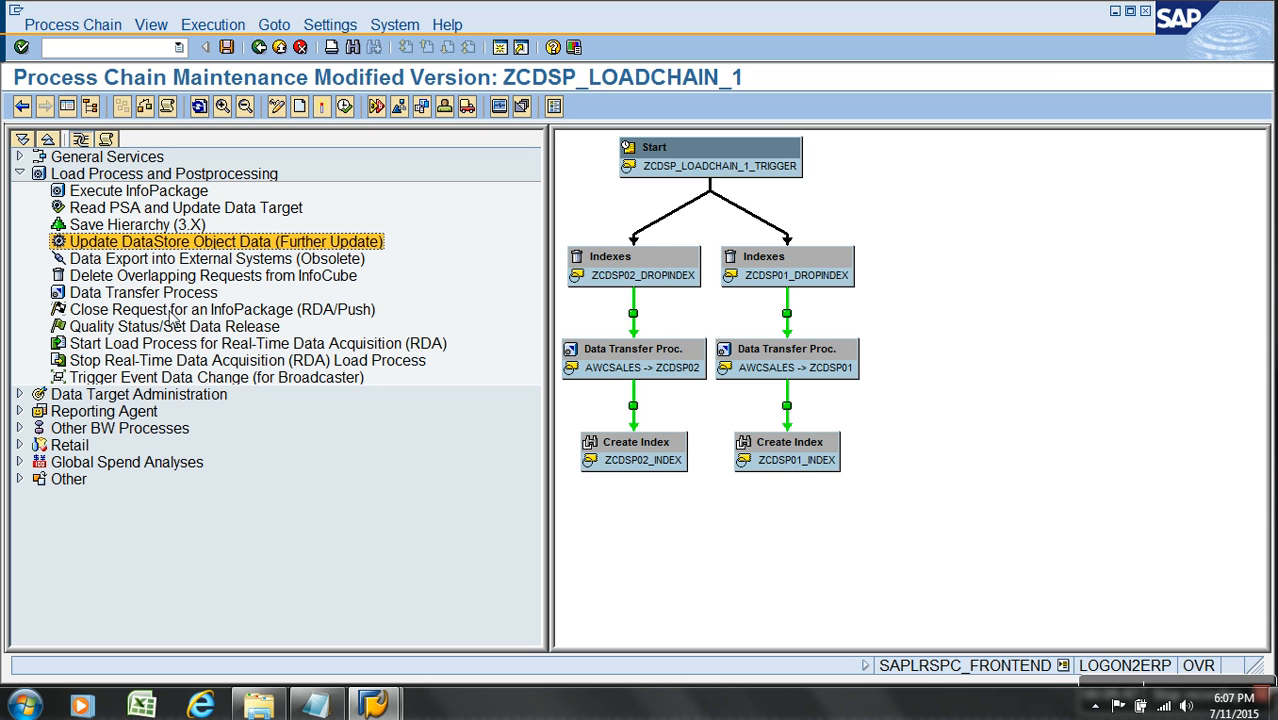
pyautogui.click(166, 260)
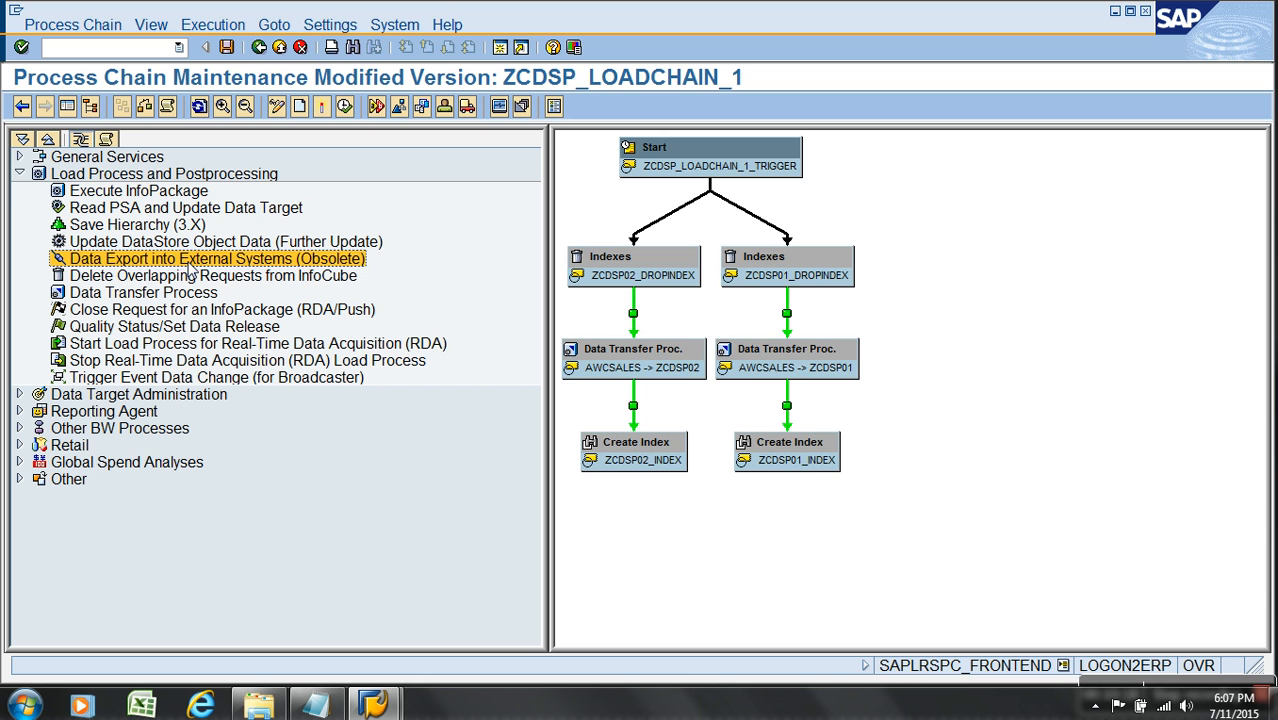
pyautogui.click(265, 279)
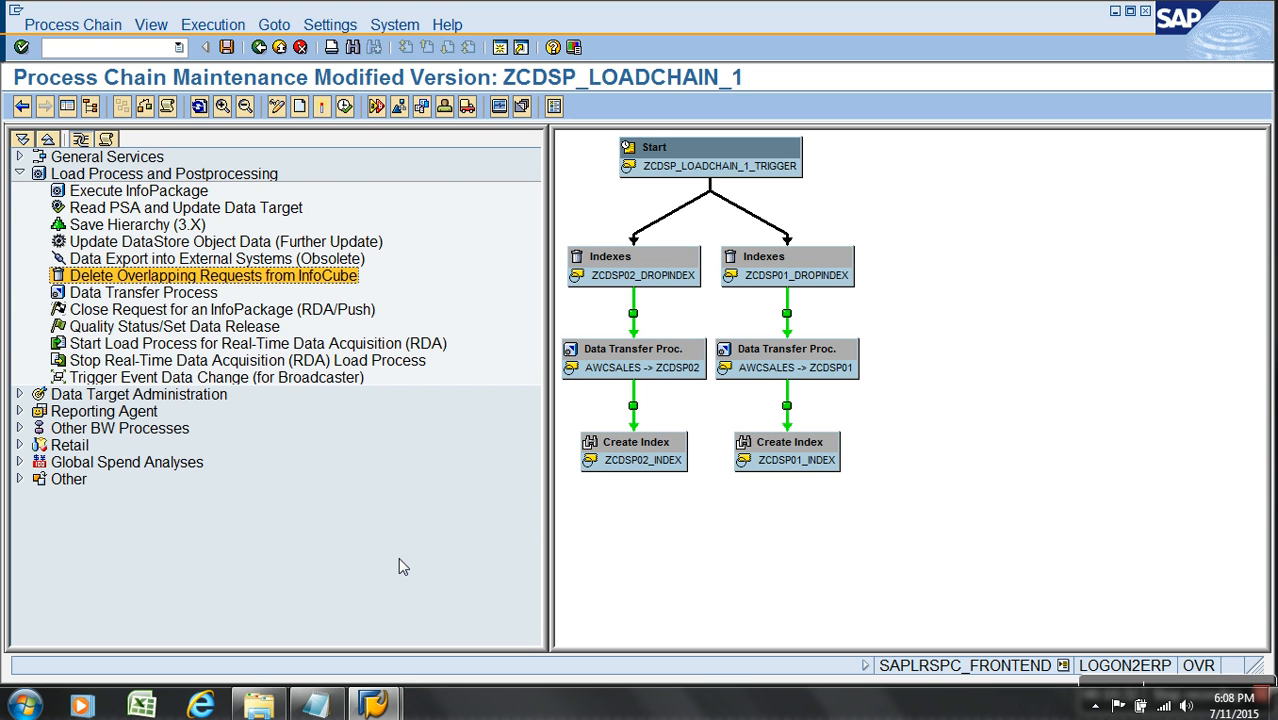
# Review Data Transfer Process, the real-time data acquisition (RDA) types and Trigger Event Data Change (for Broadcaster)
pyautogui.click(197, 298)
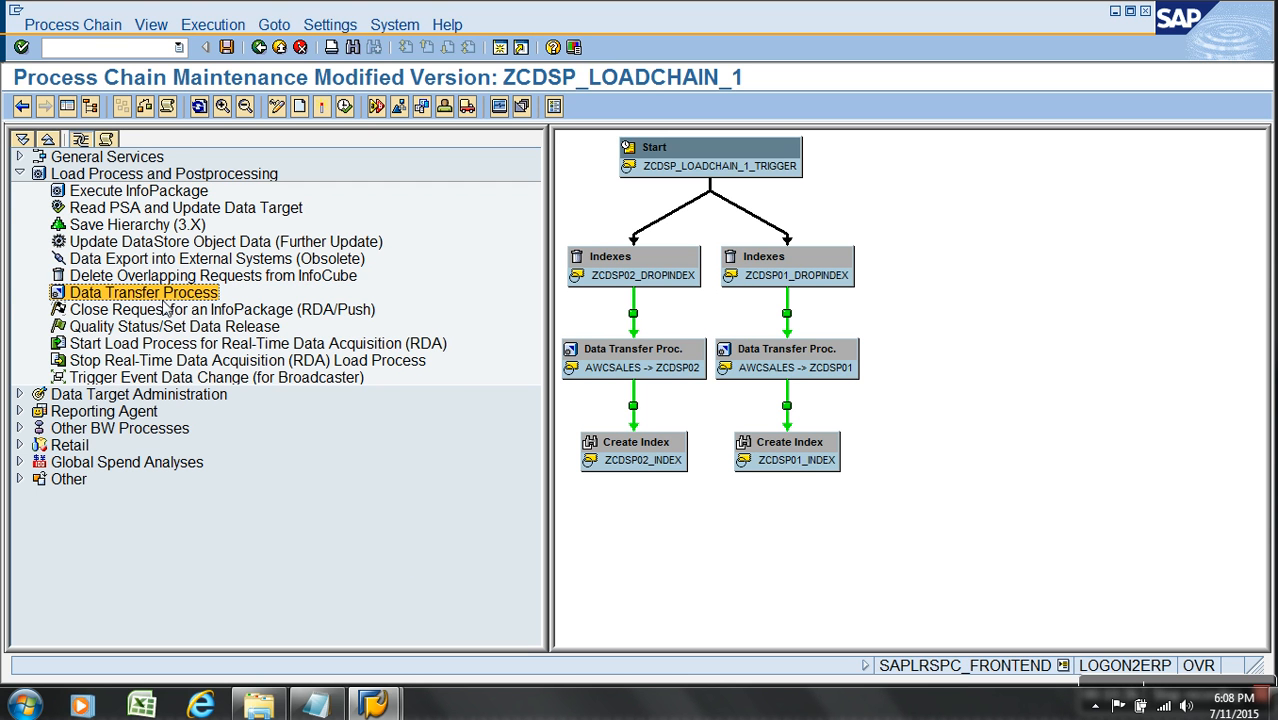
pyautogui.click(170, 312)
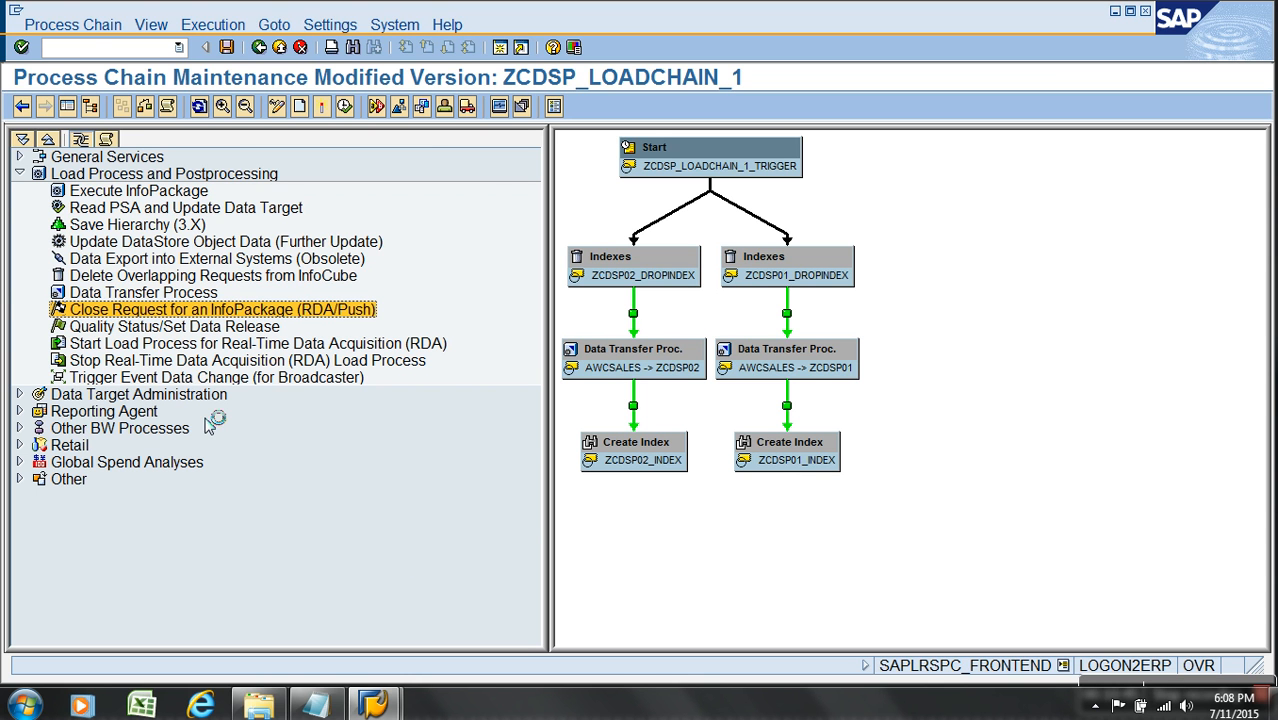
pyautogui.click(166, 346)
pyautogui.click(184, 361)
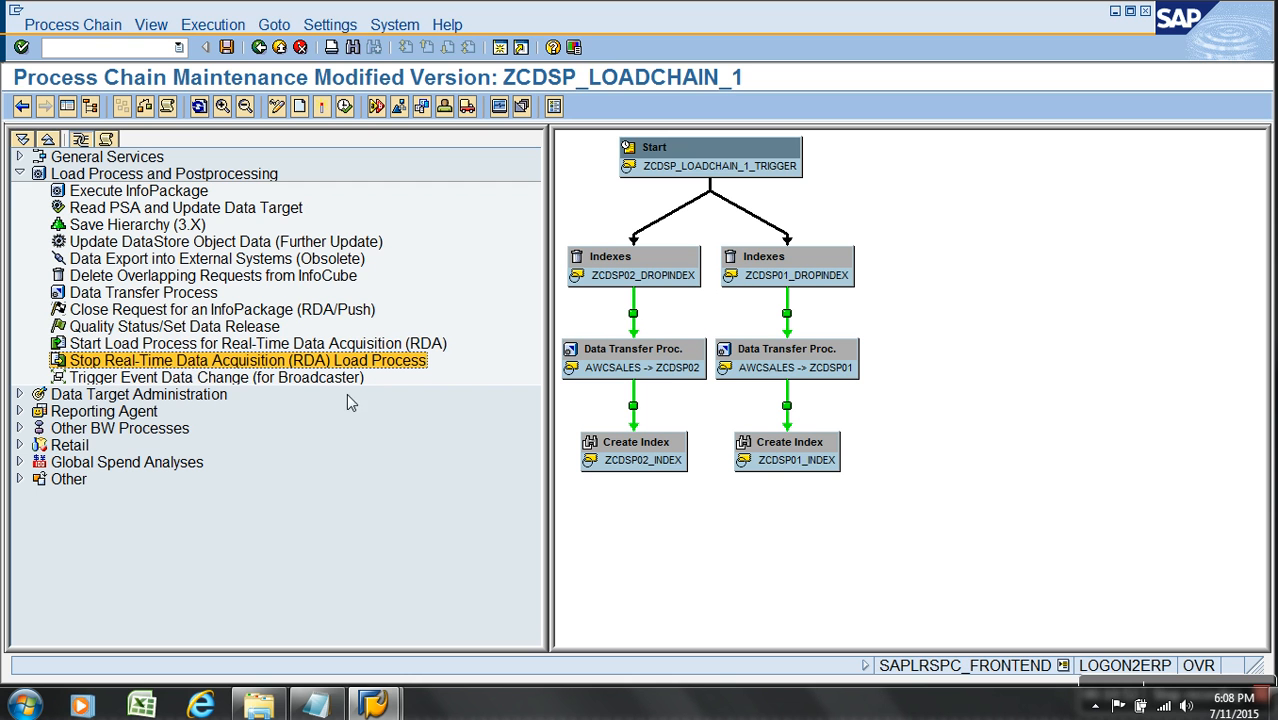
pyautogui.click(285, 381)
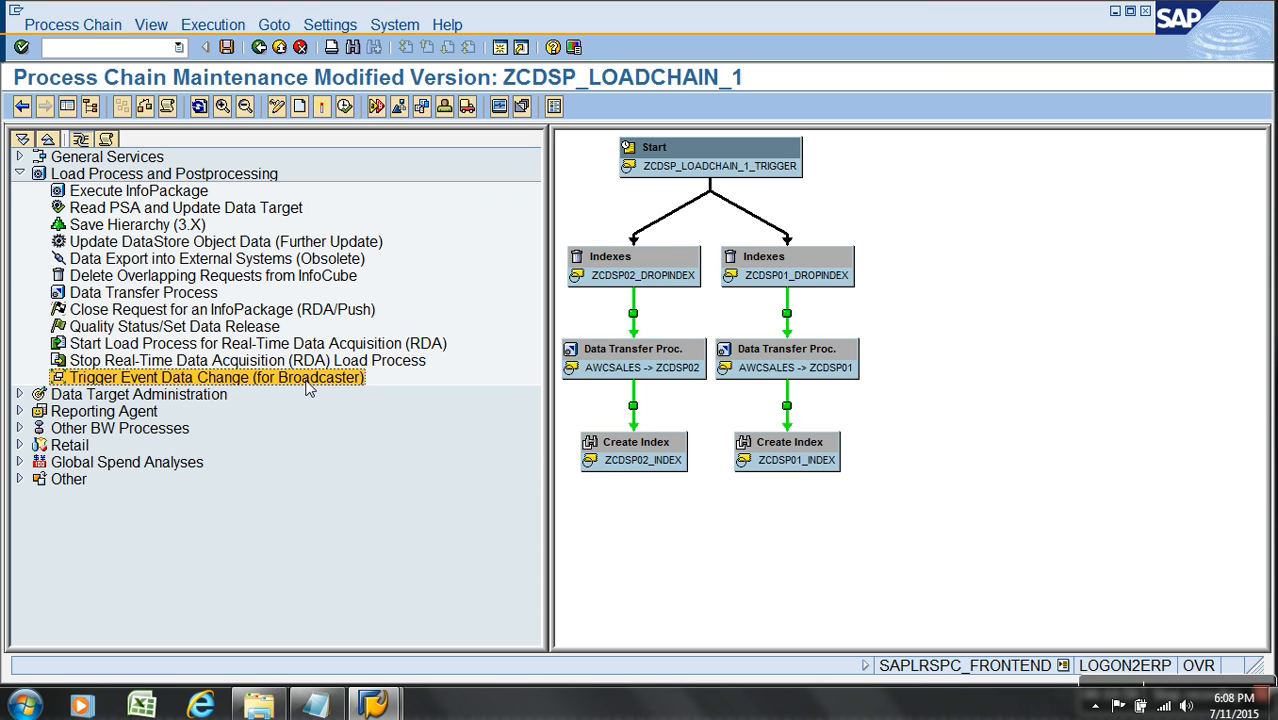
# Collapse Load Process and Postprocessing, then expand Data Target Administration to examine Delete Index and Generate Index
pyautogui.click(19, 174)
pyautogui.click(19, 190)
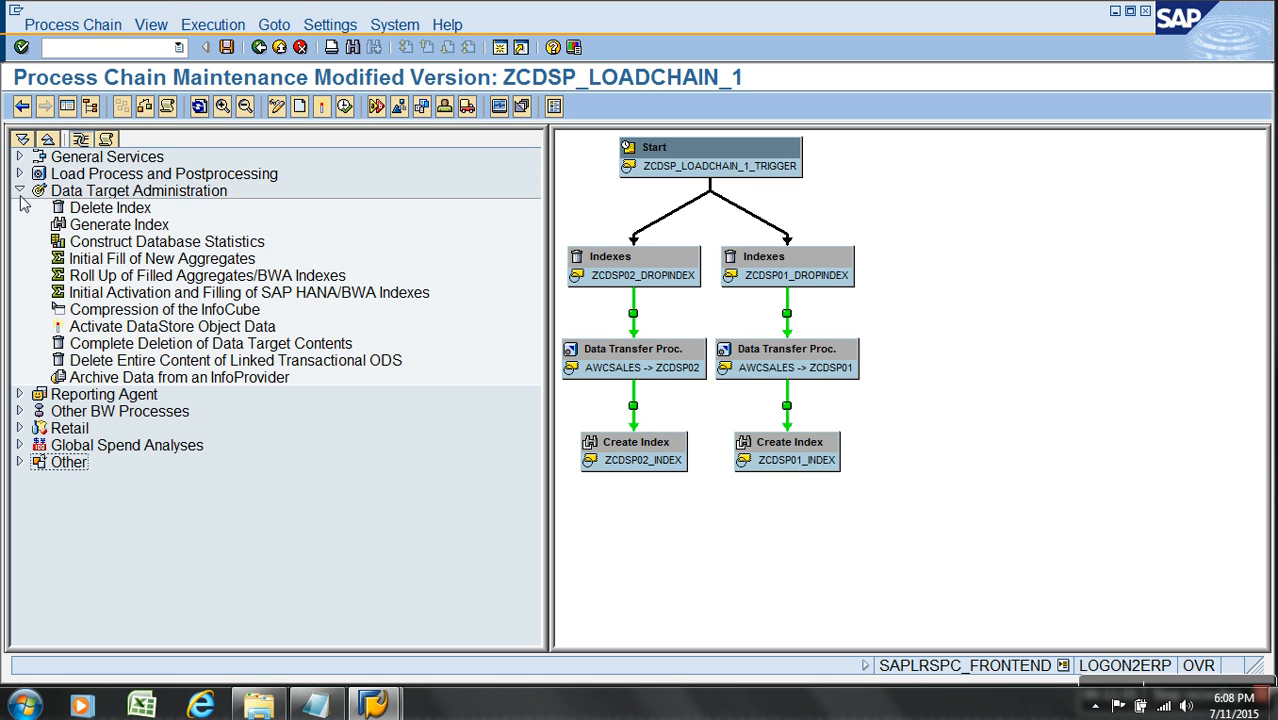
pyautogui.click(109, 210)
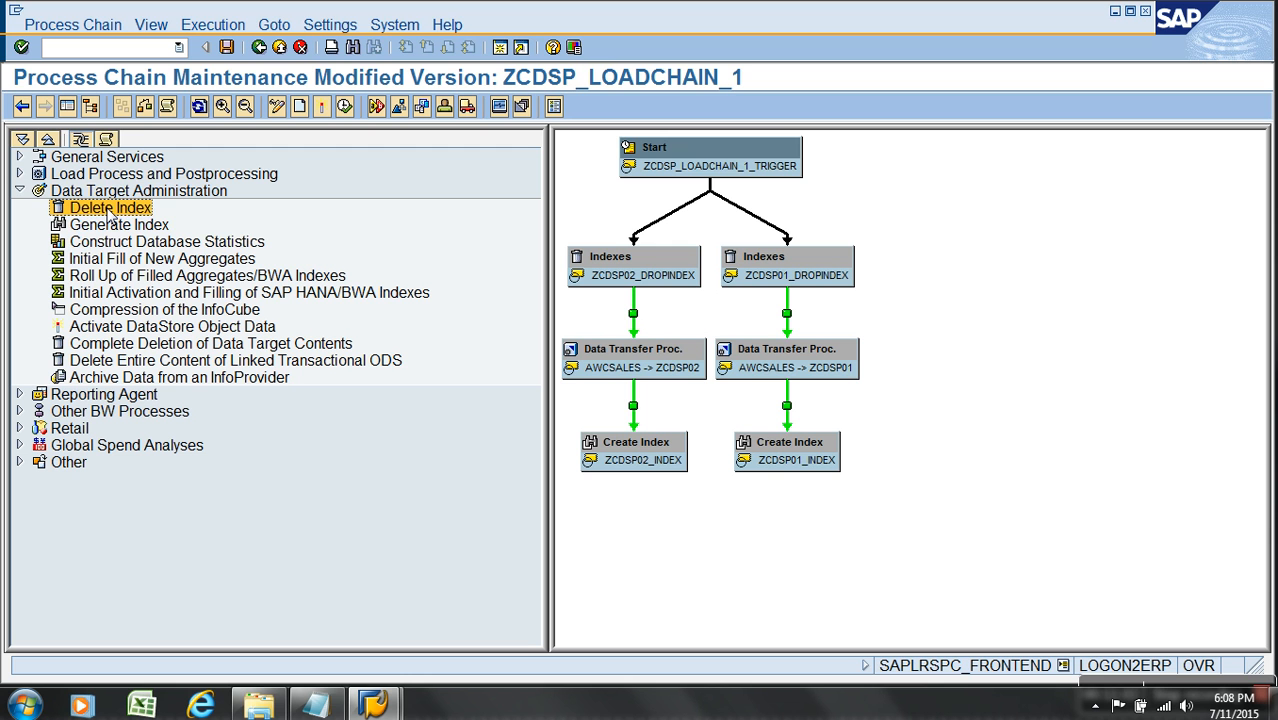
pyautogui.click(125, 228)
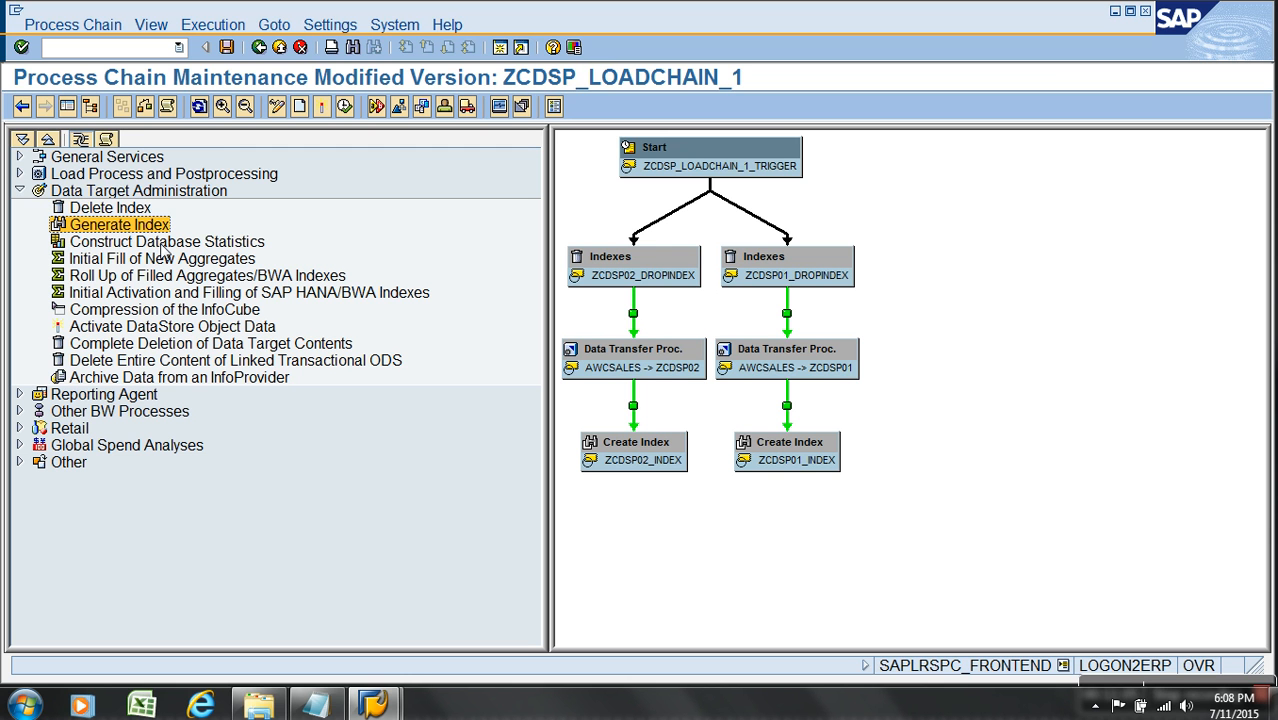
# Review the Data Target Administration types from Construct Database Statistics through Activate DataStore Object Data
pyautogui.click(161, 247)
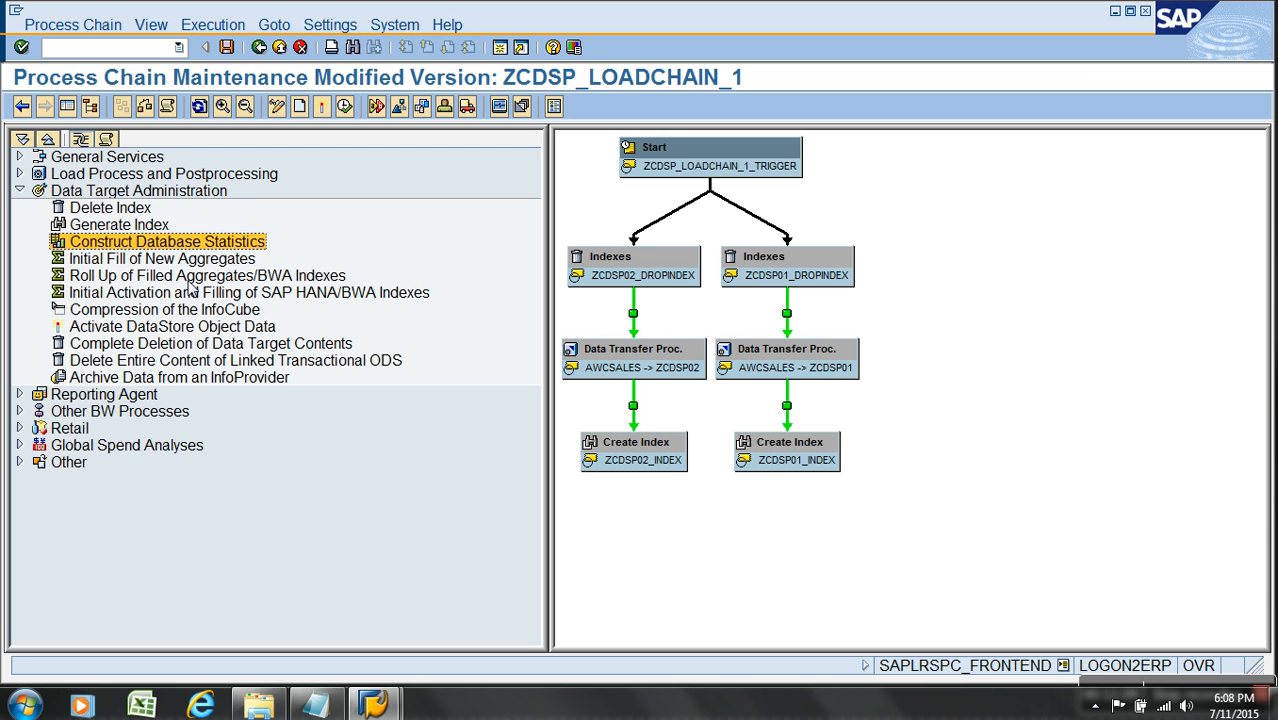
pyautogui.click(183, 264)
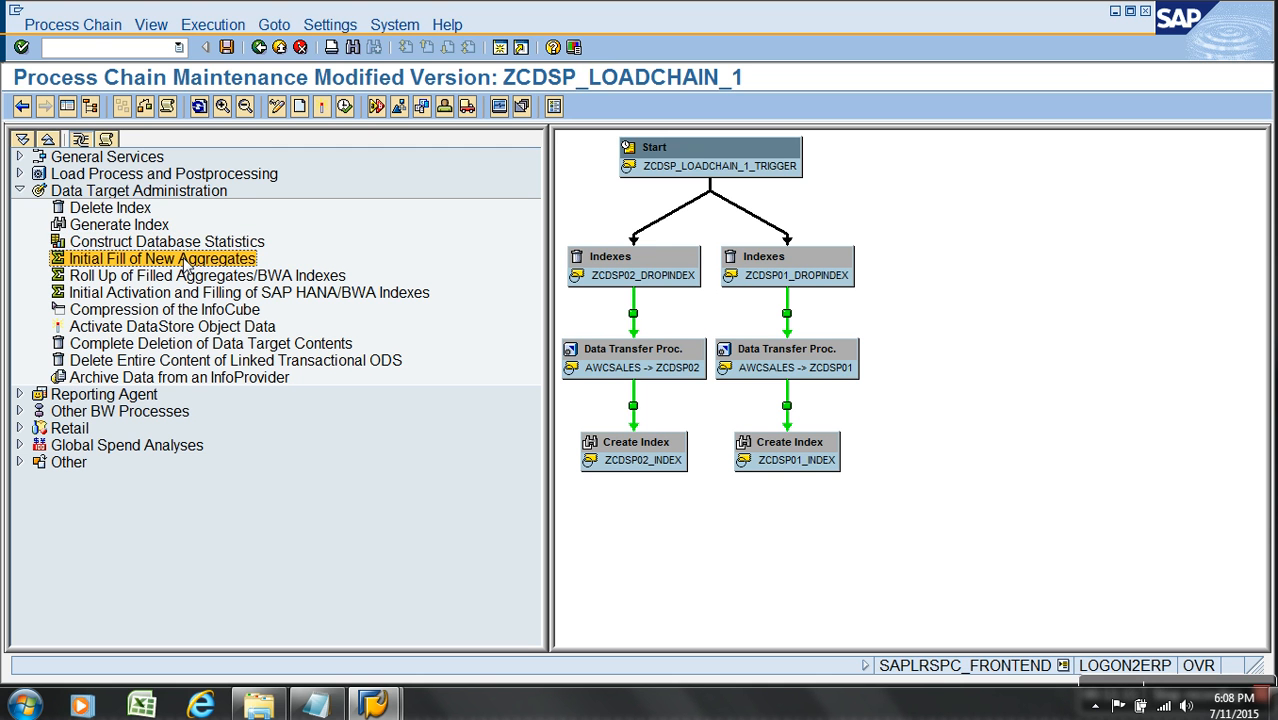
pyautogui.click(194, 280)
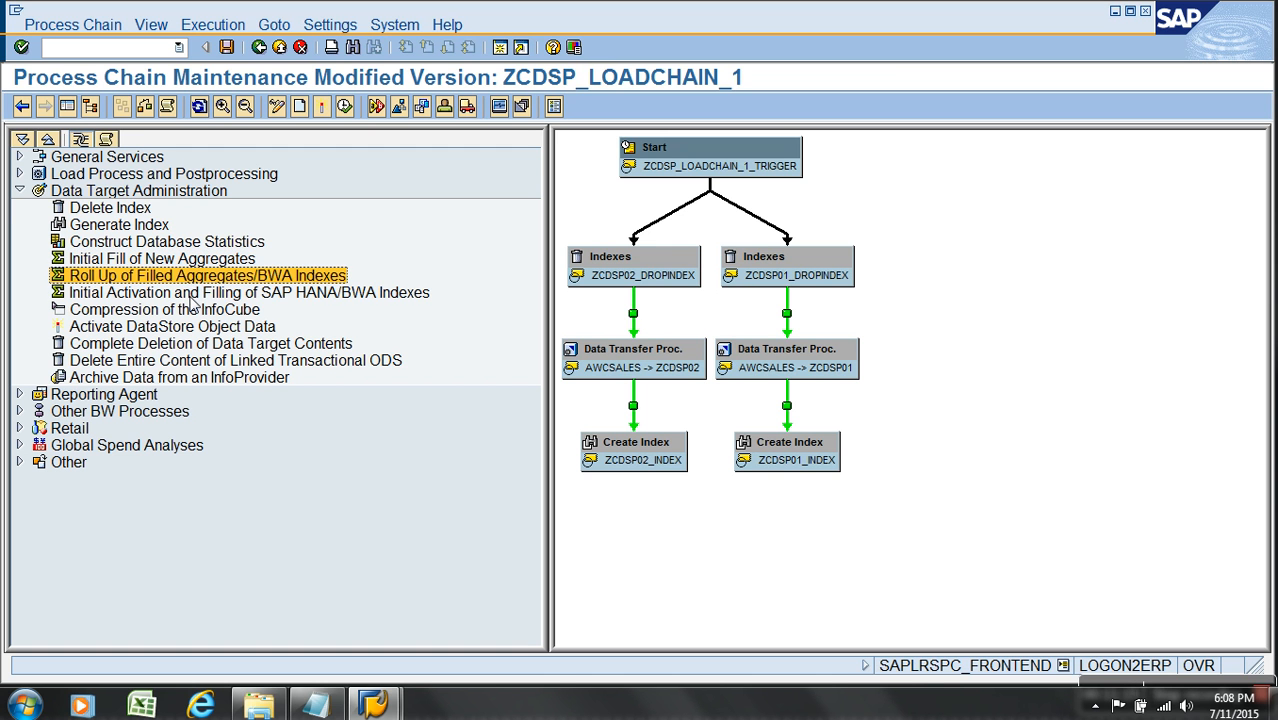
pyautogui.click(193, 297)
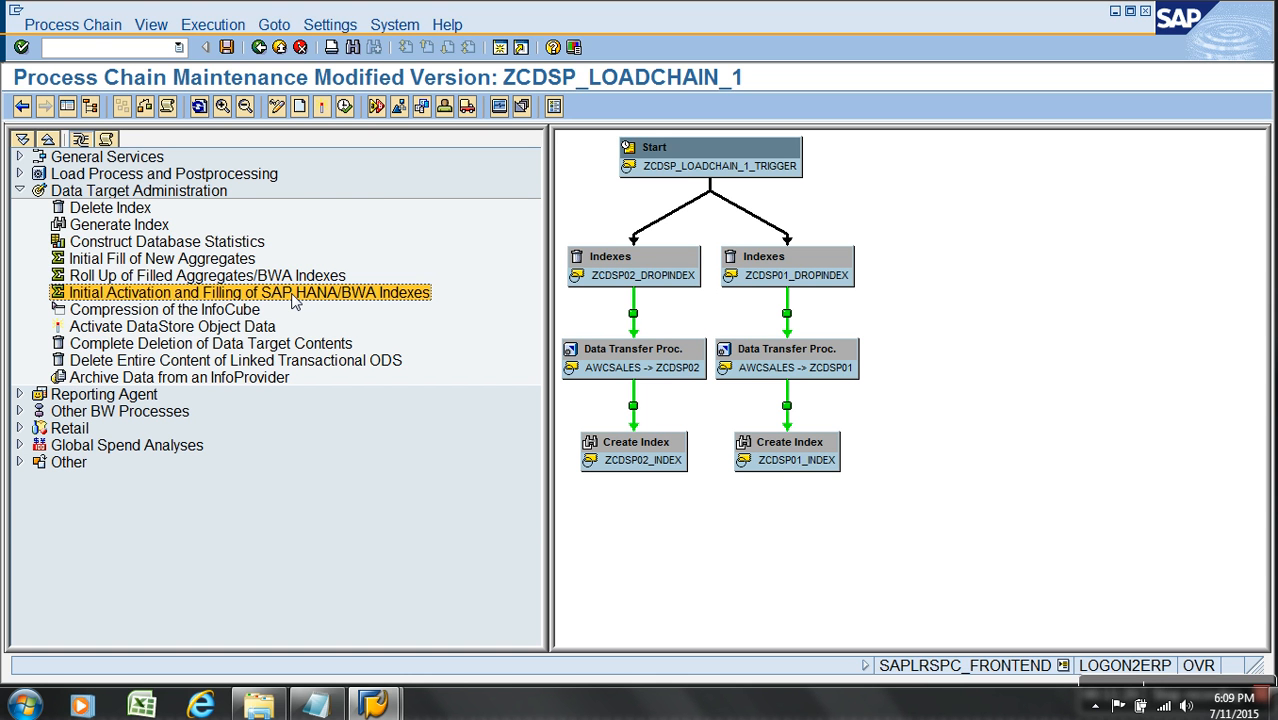
pyautogui.click(240, 311)
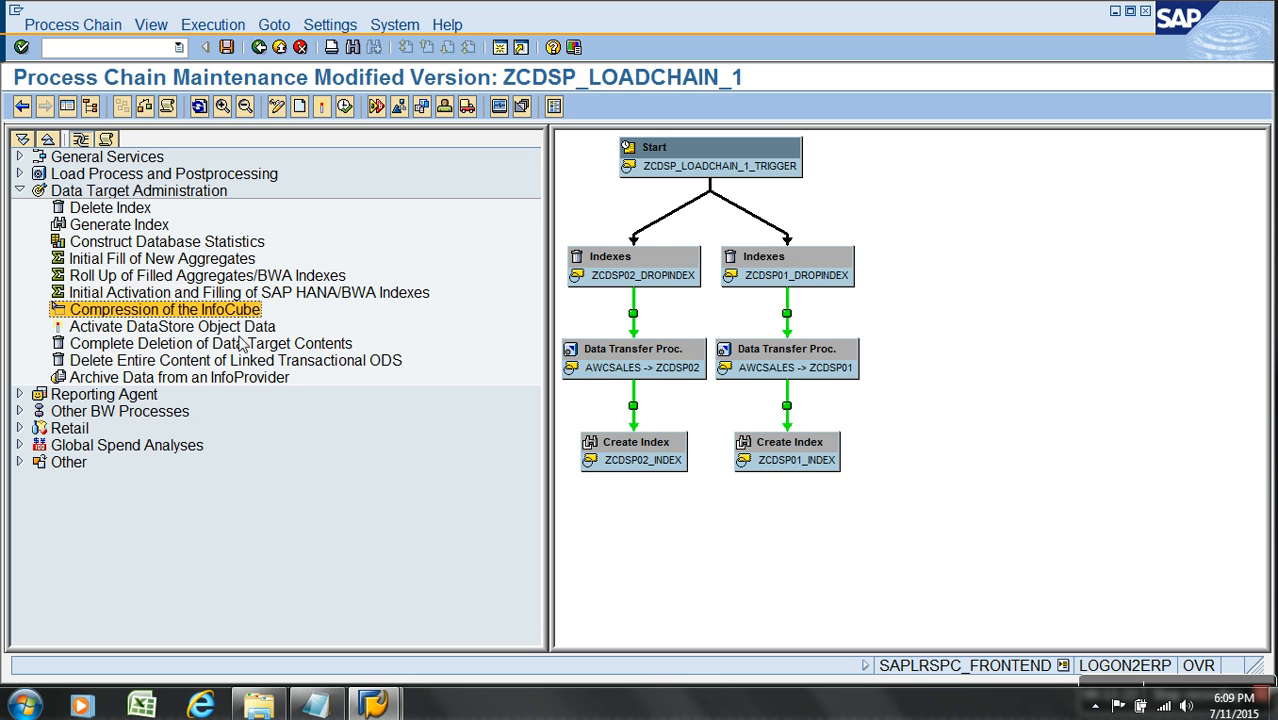
pyautogui.click(237, 327)
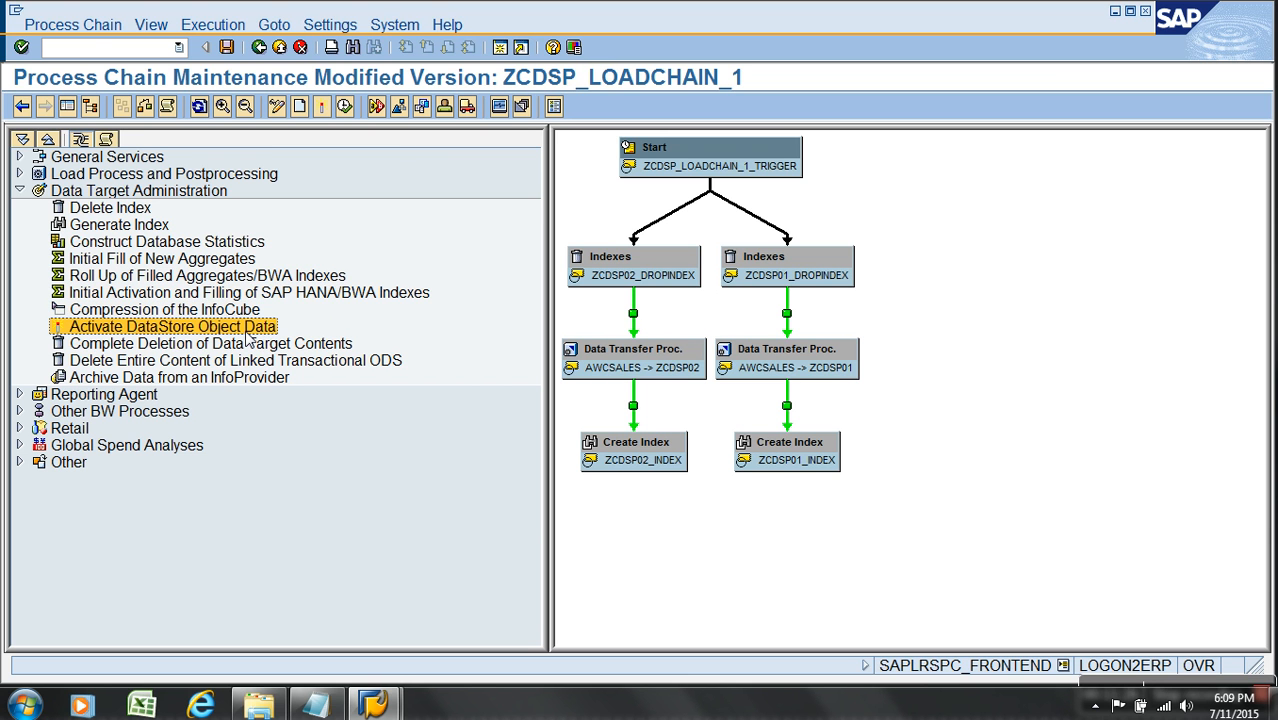
# Review the remaining Data Target Administration types, from Complete Deletion of Data Target Contents through Archive Data from an InfoProvider, and collapse the group
pyautogui.click(155, 345)
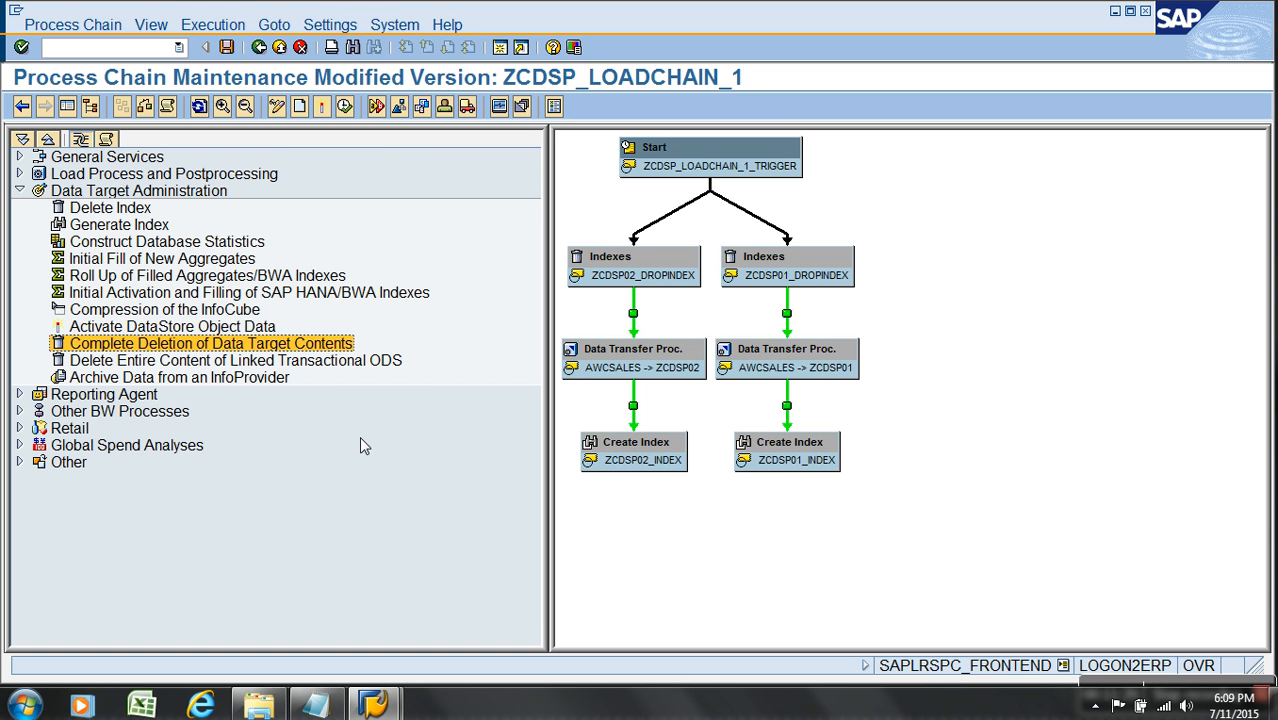
pyautogui.click(229, 362)
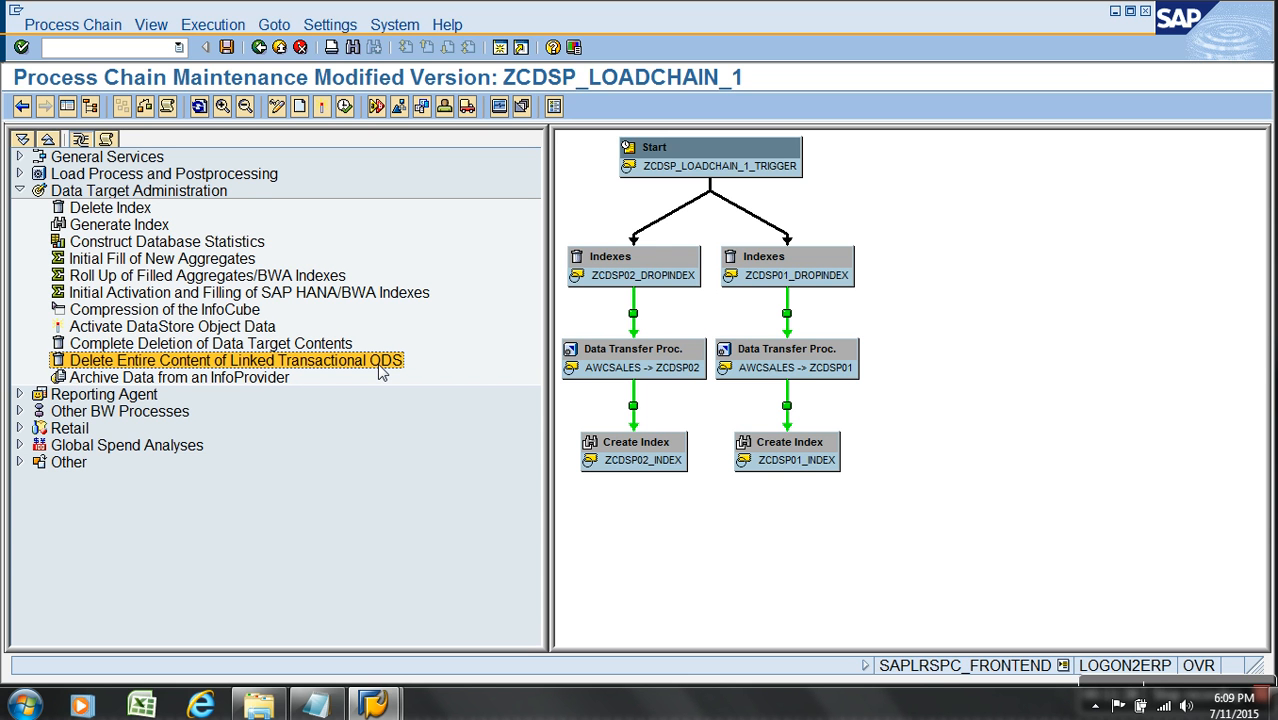
pyautogui.click(252, 381)
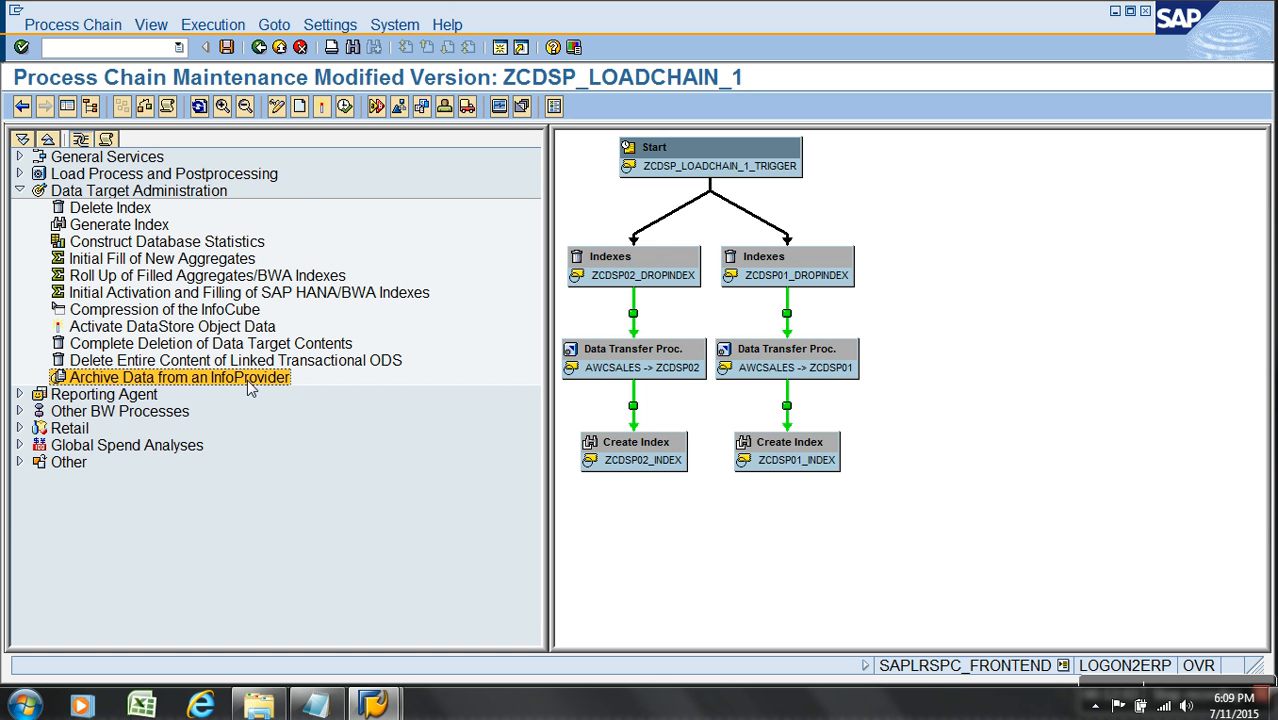
pyautogui.click(21, 191)
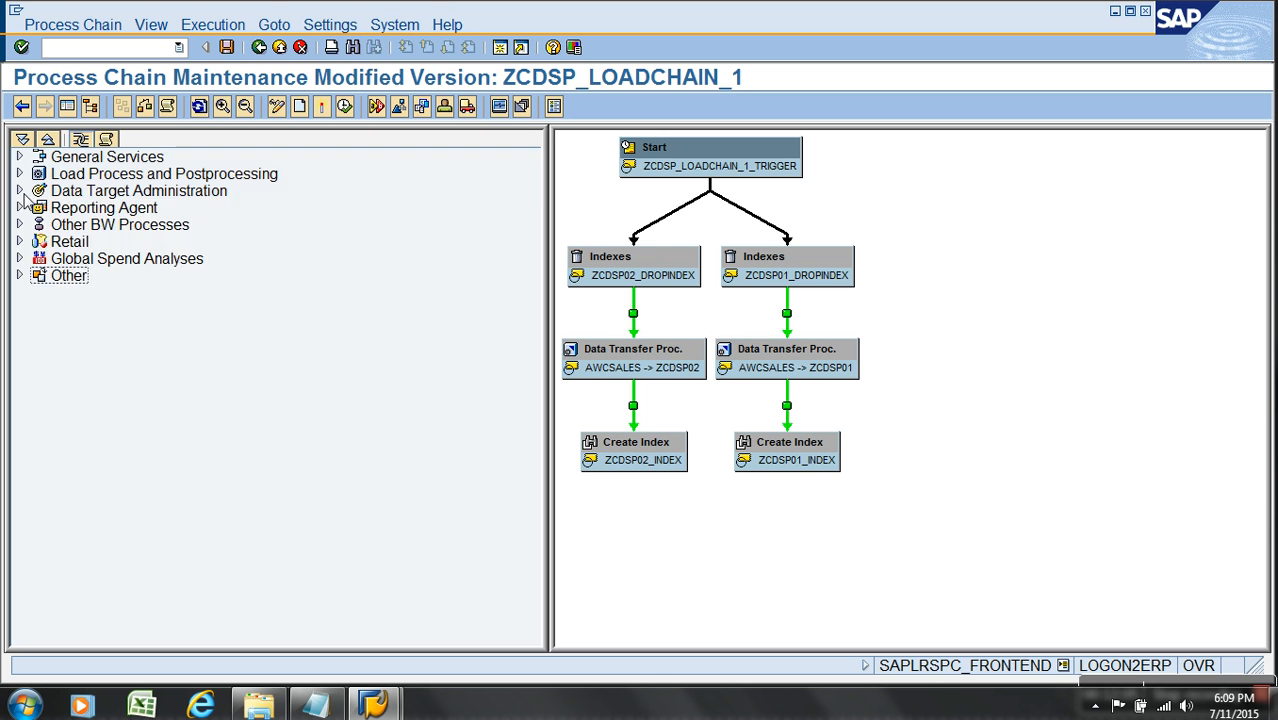
# Check Reporting Agent, then expand Other BW Processes to examine Attribute Change Run and Adjustment of Time-Dependent Aggregates
pyautogui.click(20, 207)
pyautogui.click(20, 207)
pyautogui.click(20, 224)
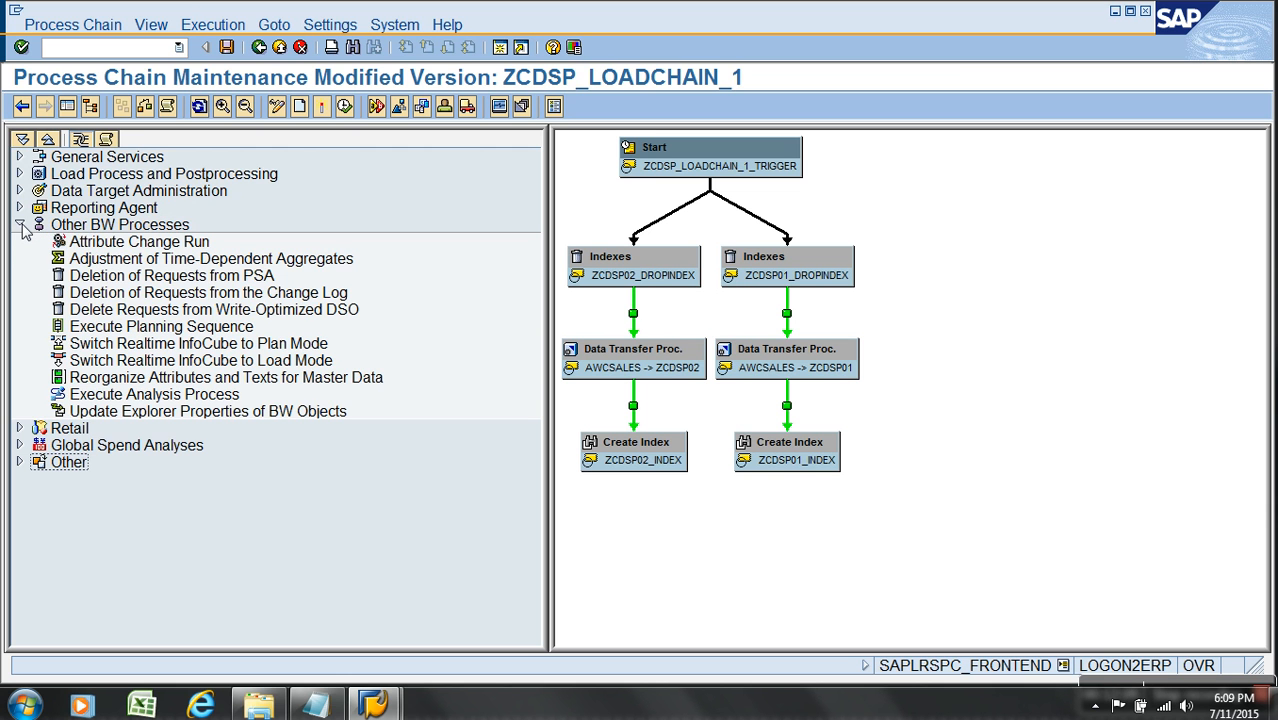
pyautogui.click(163, 228)
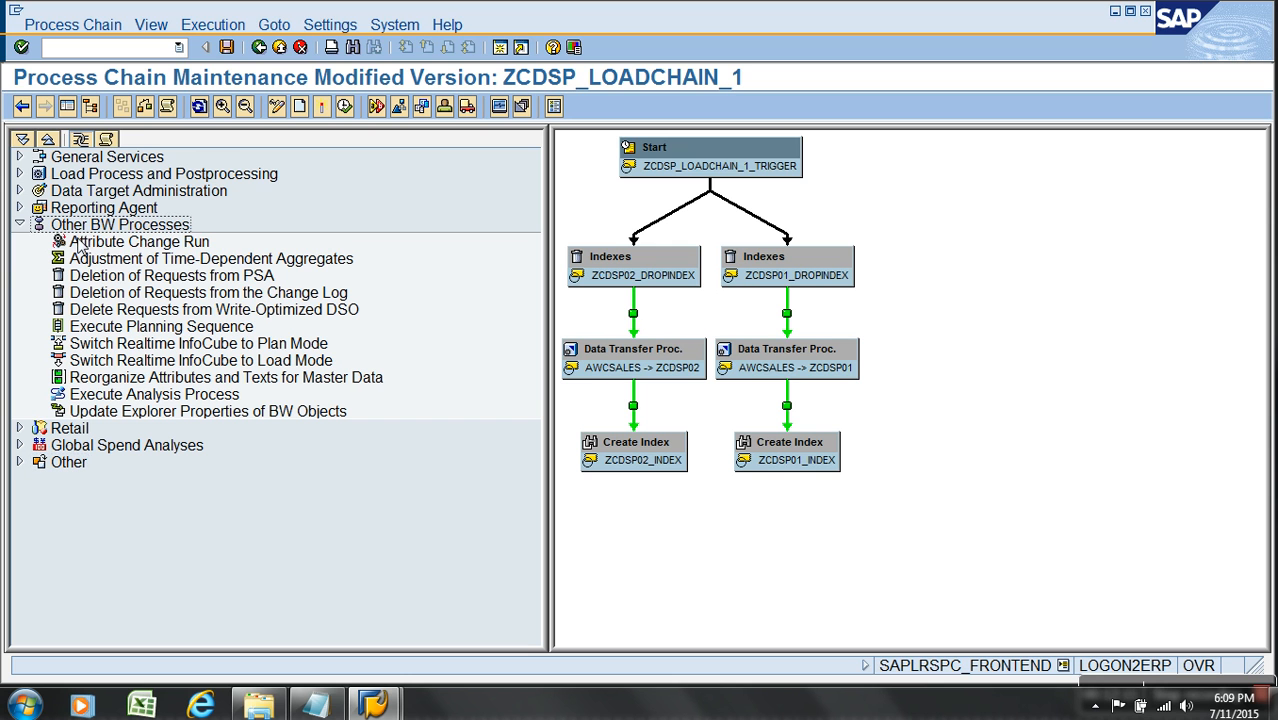
pyautogui.click(111, 246)
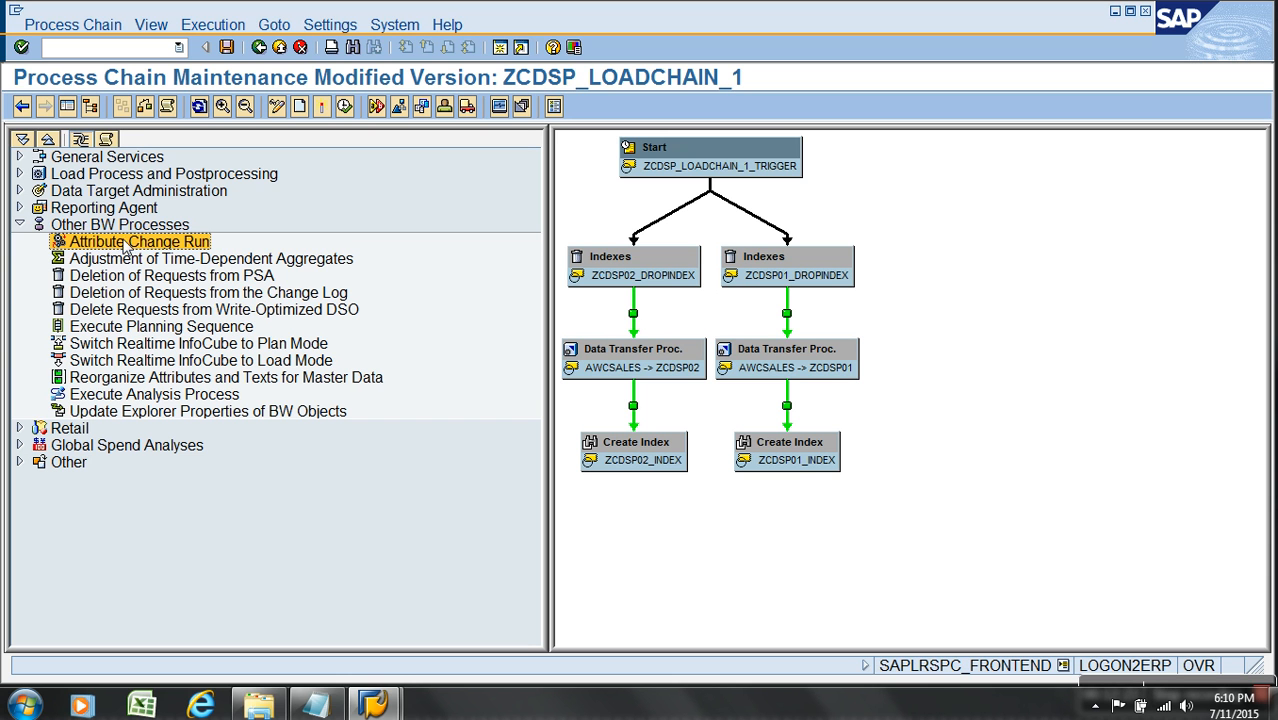
pyautogui.click(191, 268)
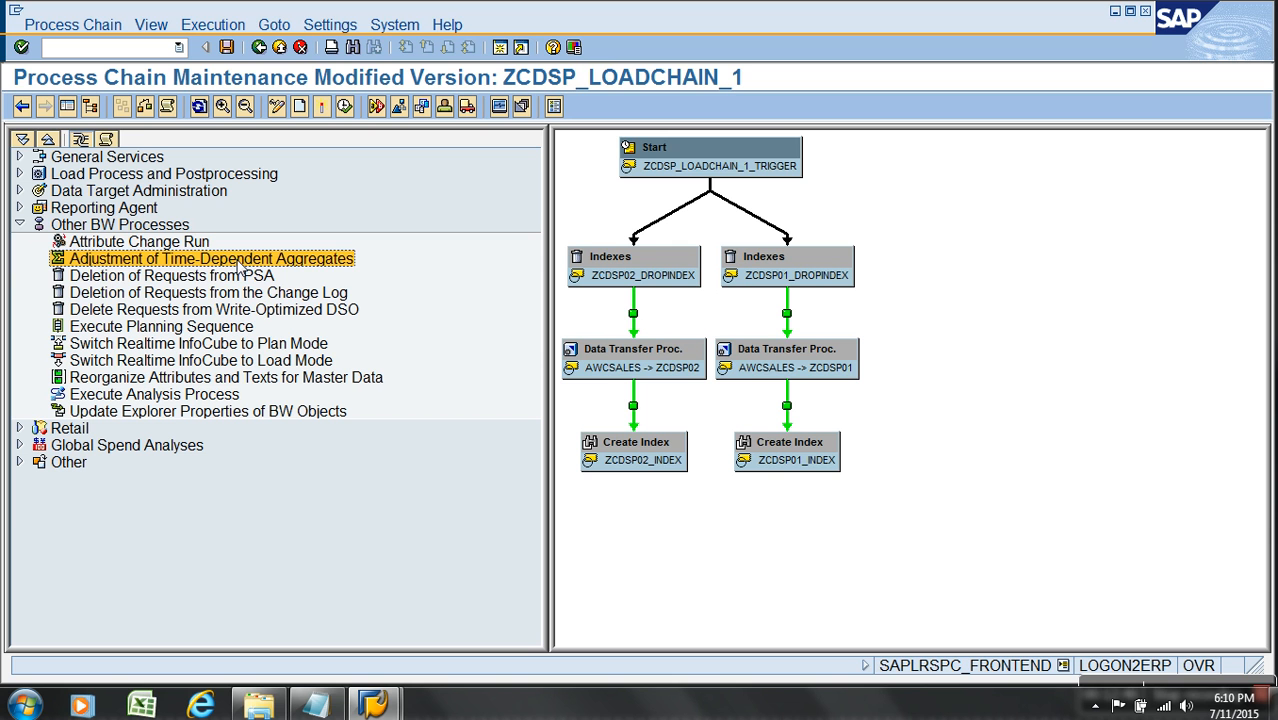
# Review the request deletion types for PSA, the change log and write-optimized DSO, along with Execute Planning Sequence
pyautogui.click(192, 278)
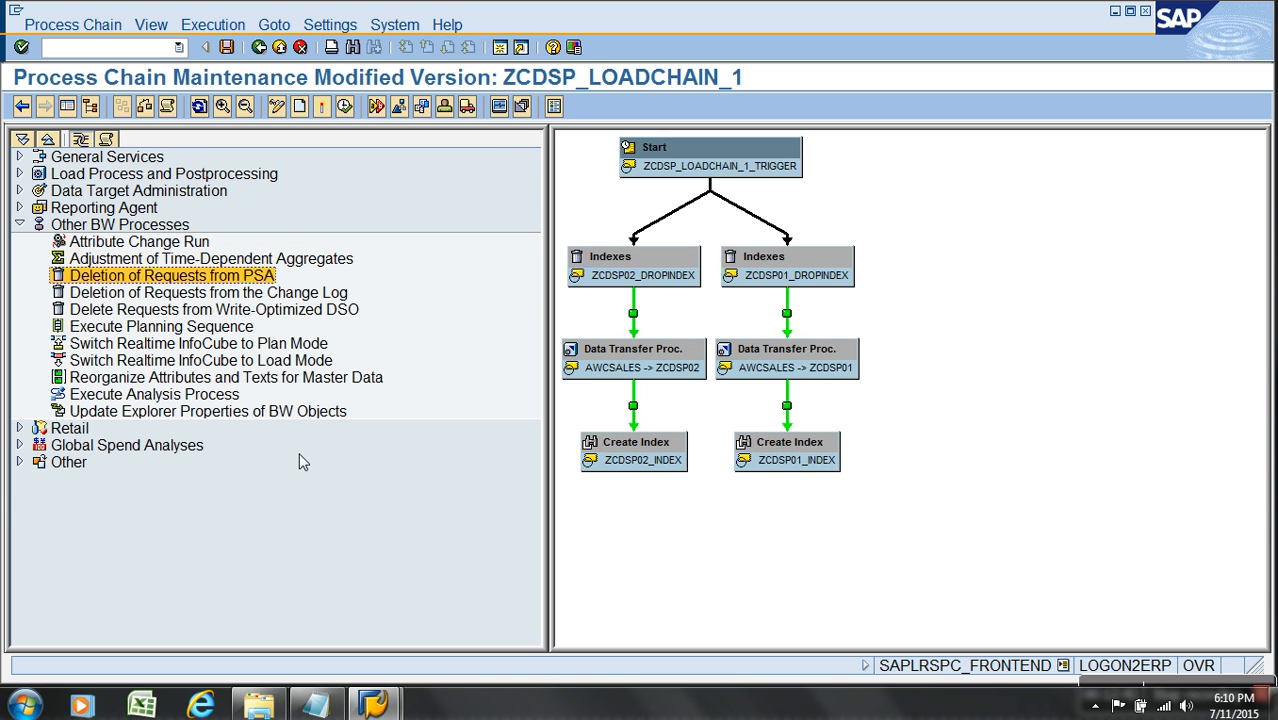
pyautogui.click(253, 293)
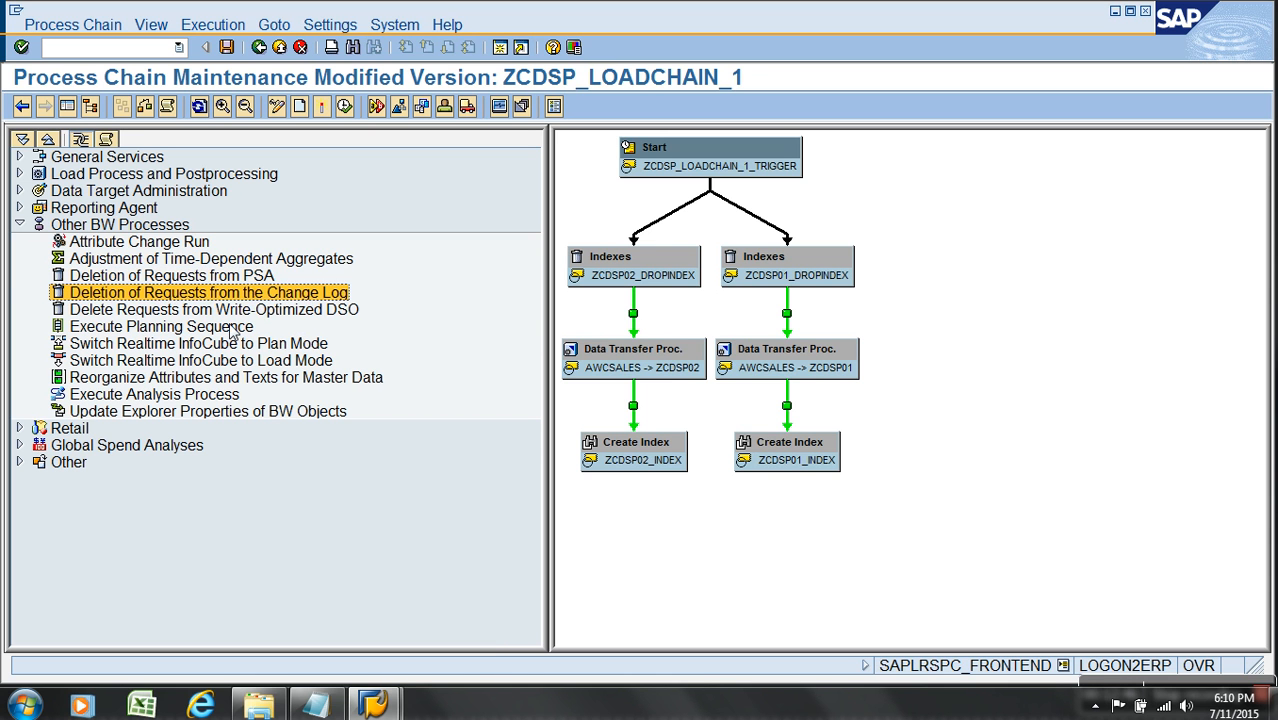
pyautogui.click(181, 313)
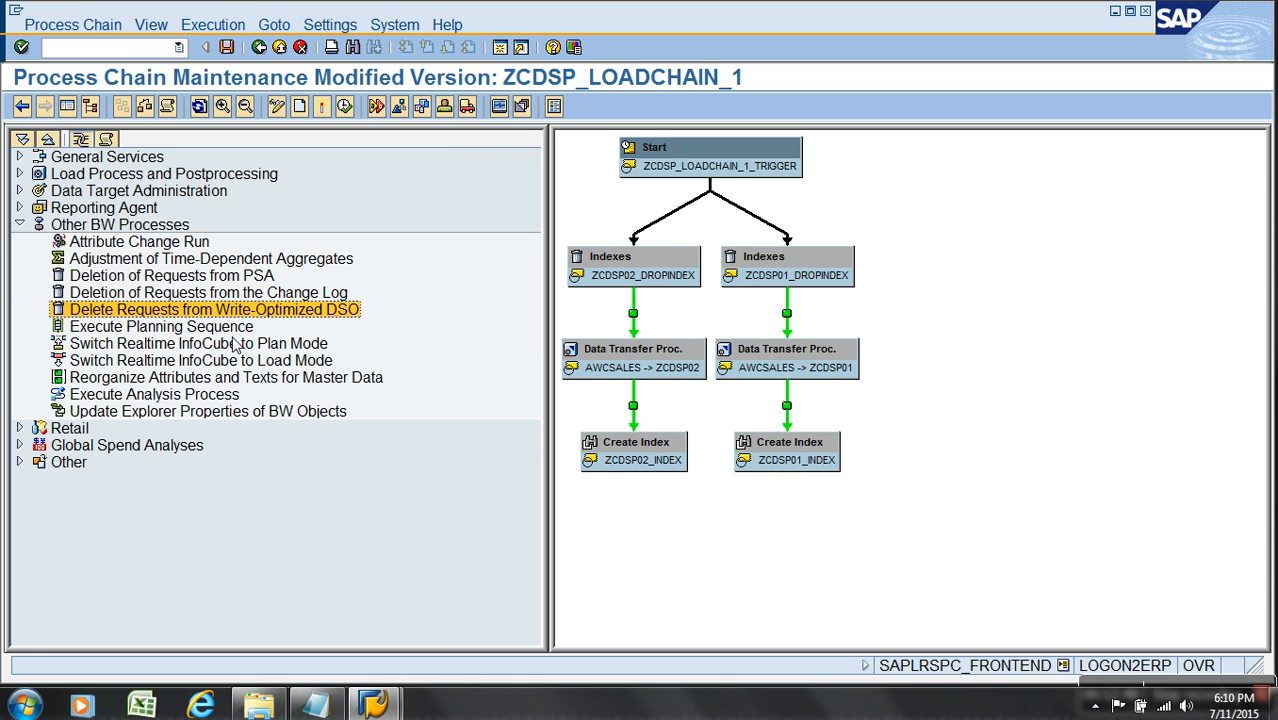
pyautogui.click(195, 329)
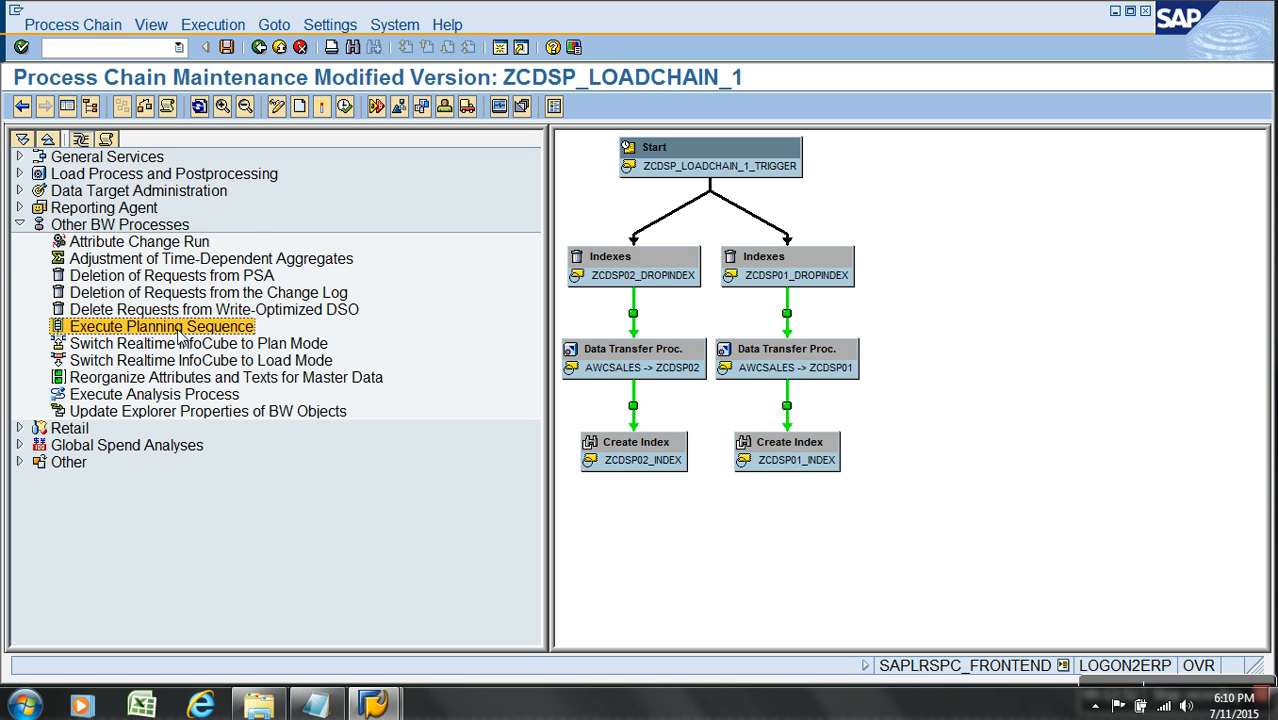
# Compare the process types Switch Realtime InfoCube to Plan Mode and Switch Realtime InfoCube to Load Mode
pyautogui.click(203, 345)
pyautogui.click(216, 361)
pyautogui.click(219, 345)
pyautogui.click(228, 362)
pyautogui.click(232, 346)
pyautogui.click(222, 362)
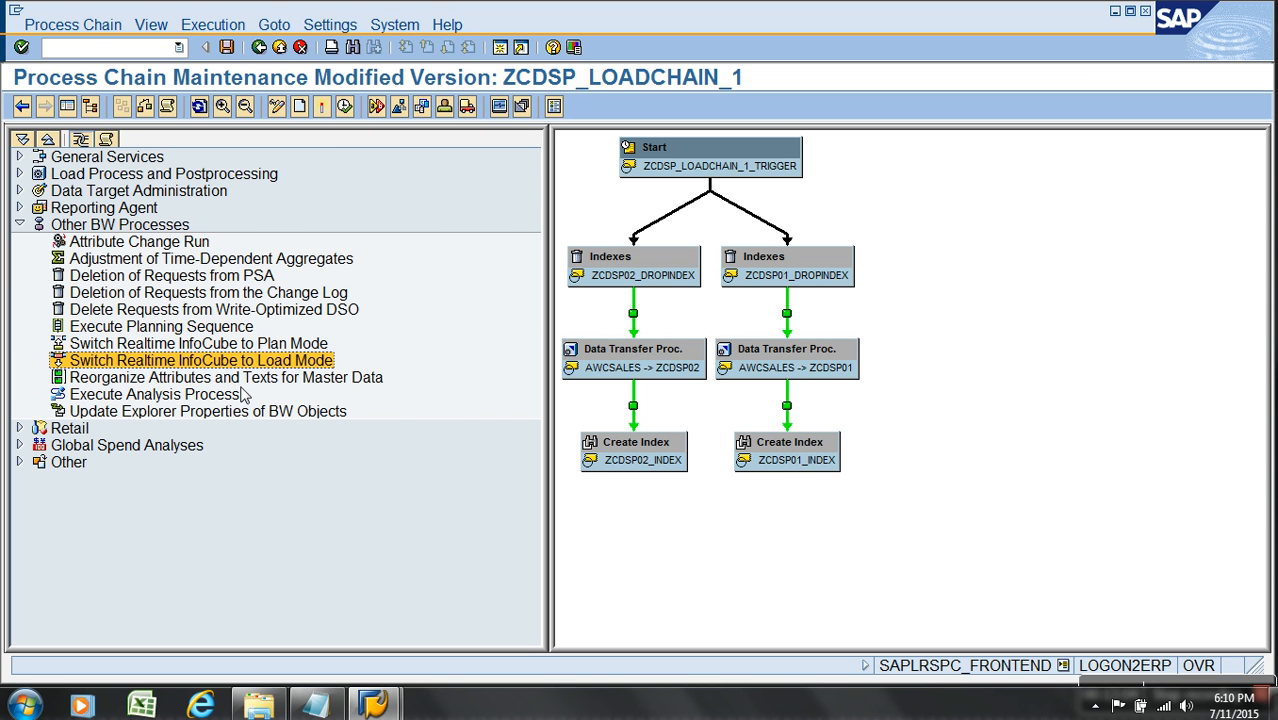
# Review Reorganize Attributes and Texts for Master Data, Execute Analysis Process and Update Explorer Properties of BW Objects
pyautogui.click(200, 383)
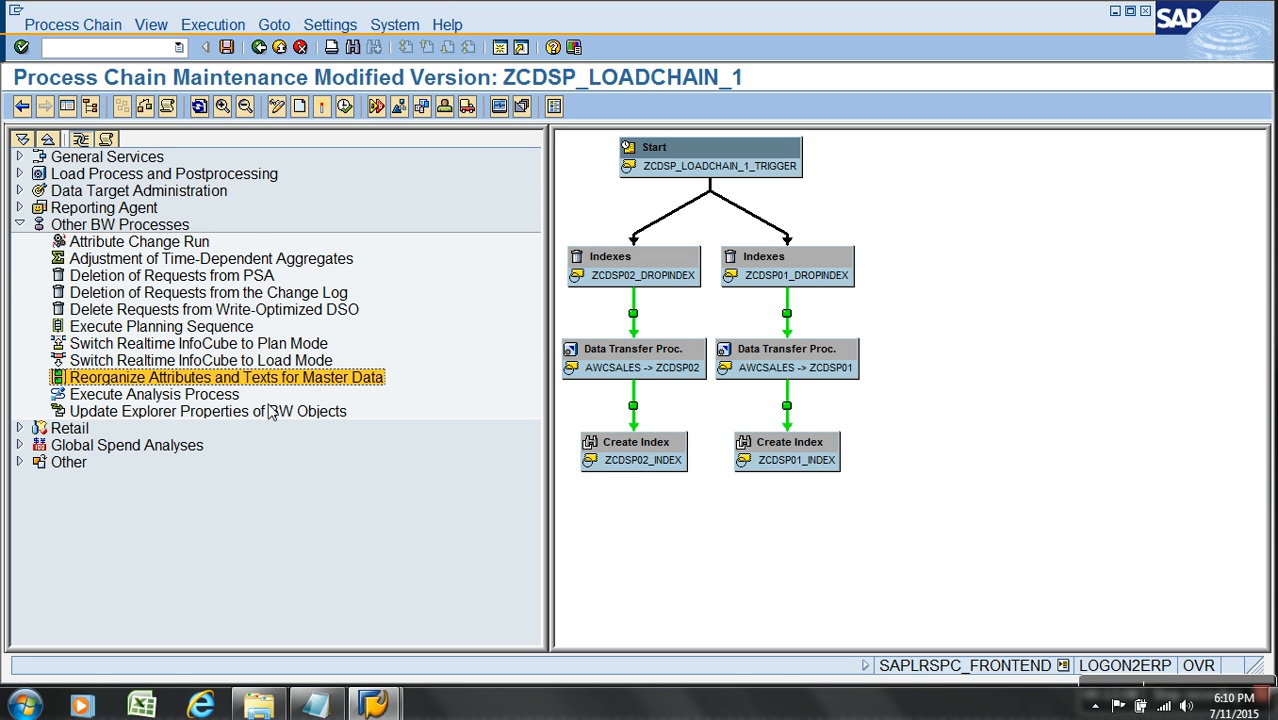
pyautogui.click(186, 395)
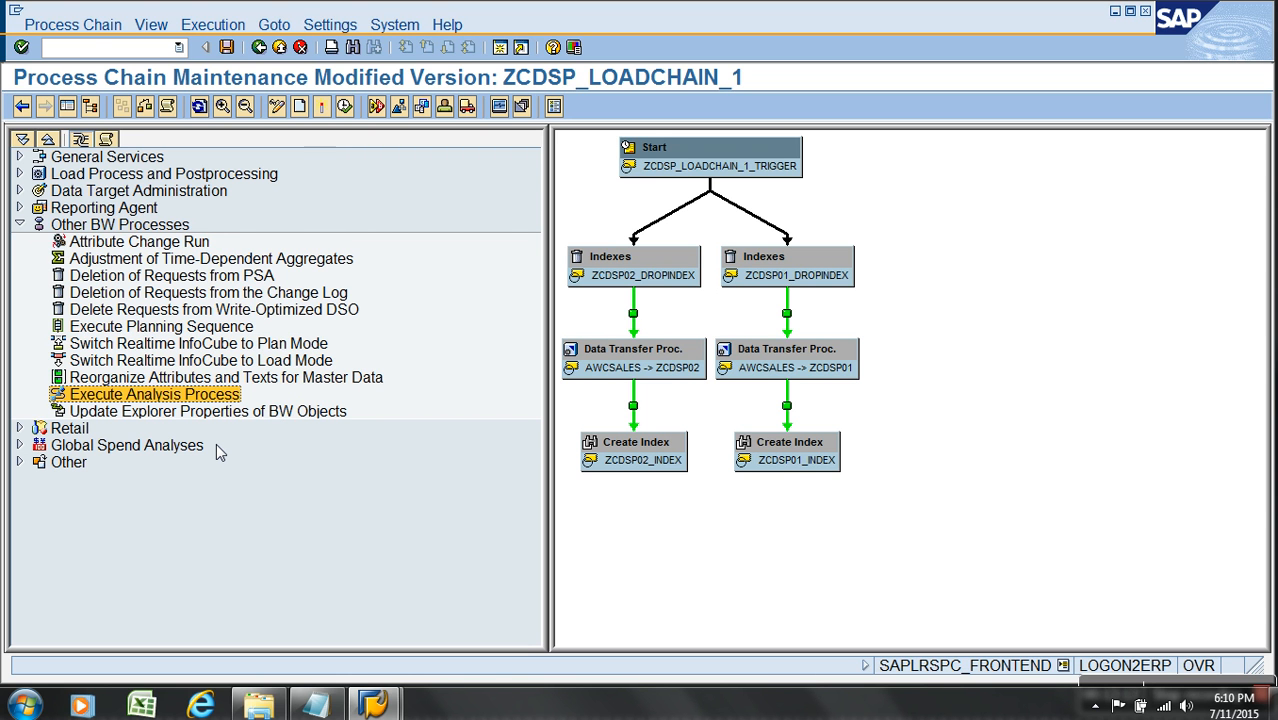
pyautogui.click(150, 413)
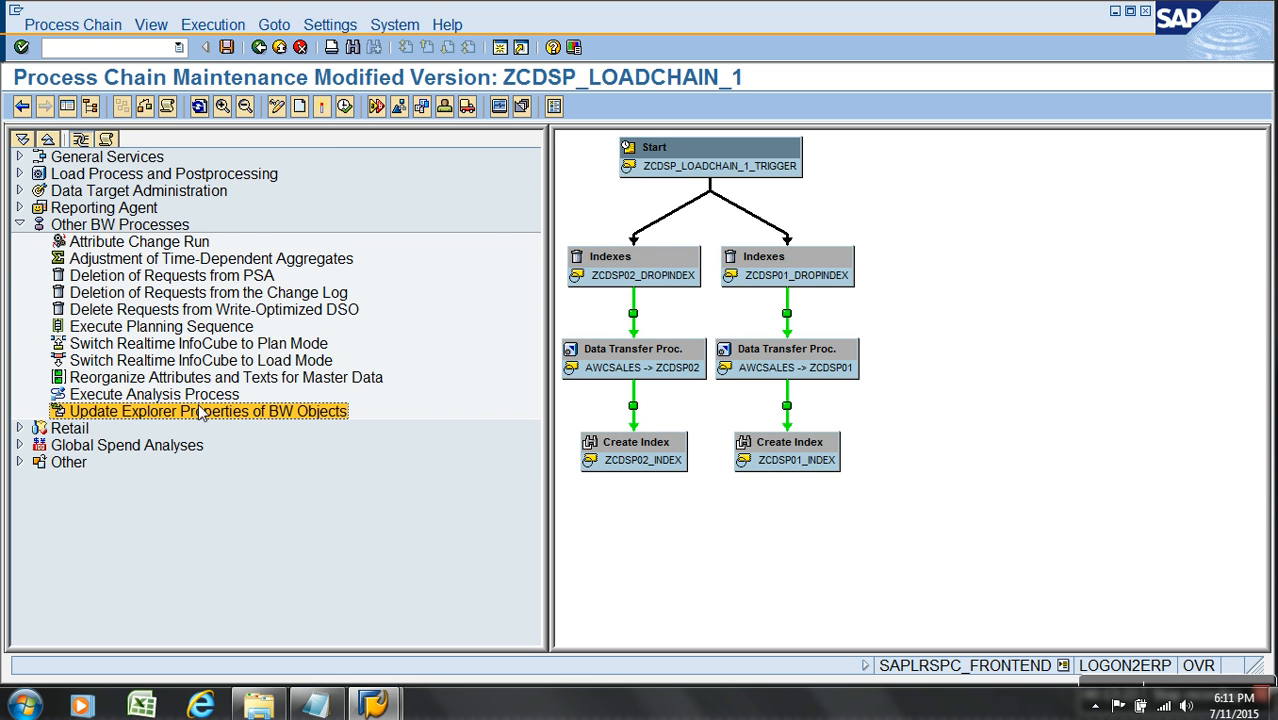
# Expand the Other and Global Spend Analyses groups and check Retail to examine their process types
pyautogui.click(19, 462)
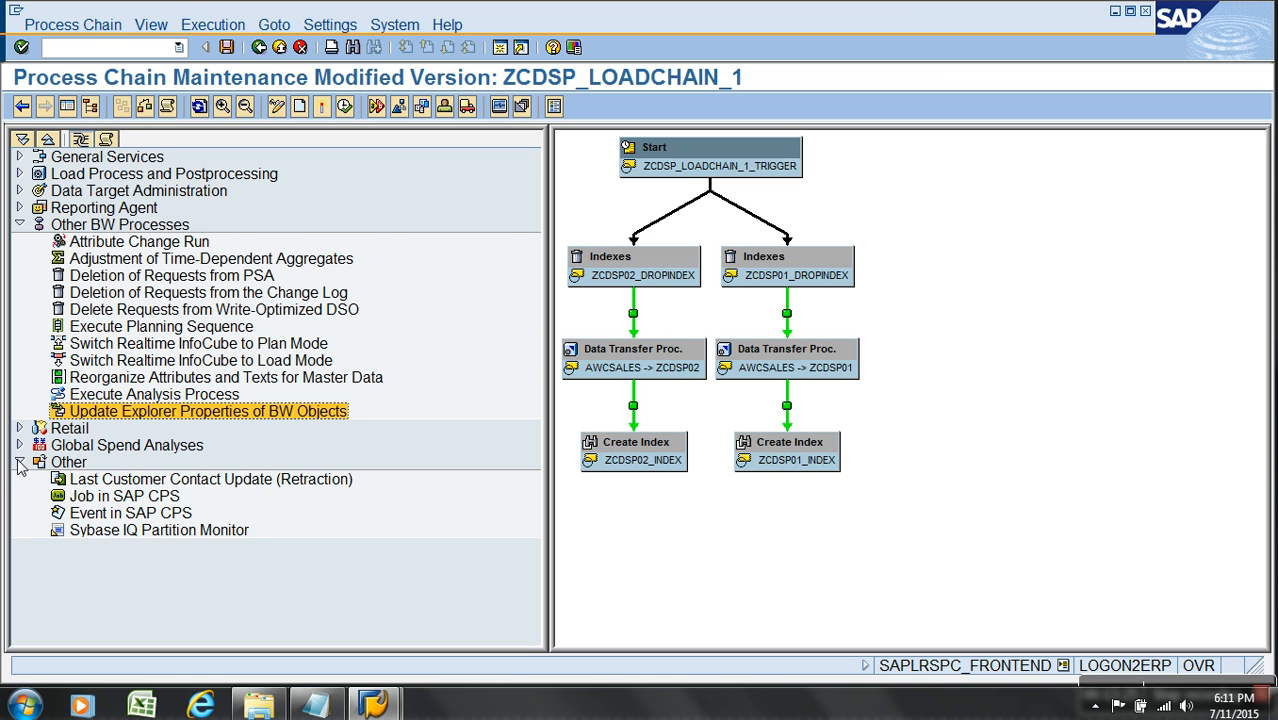
pyautogui.click(19, 446)
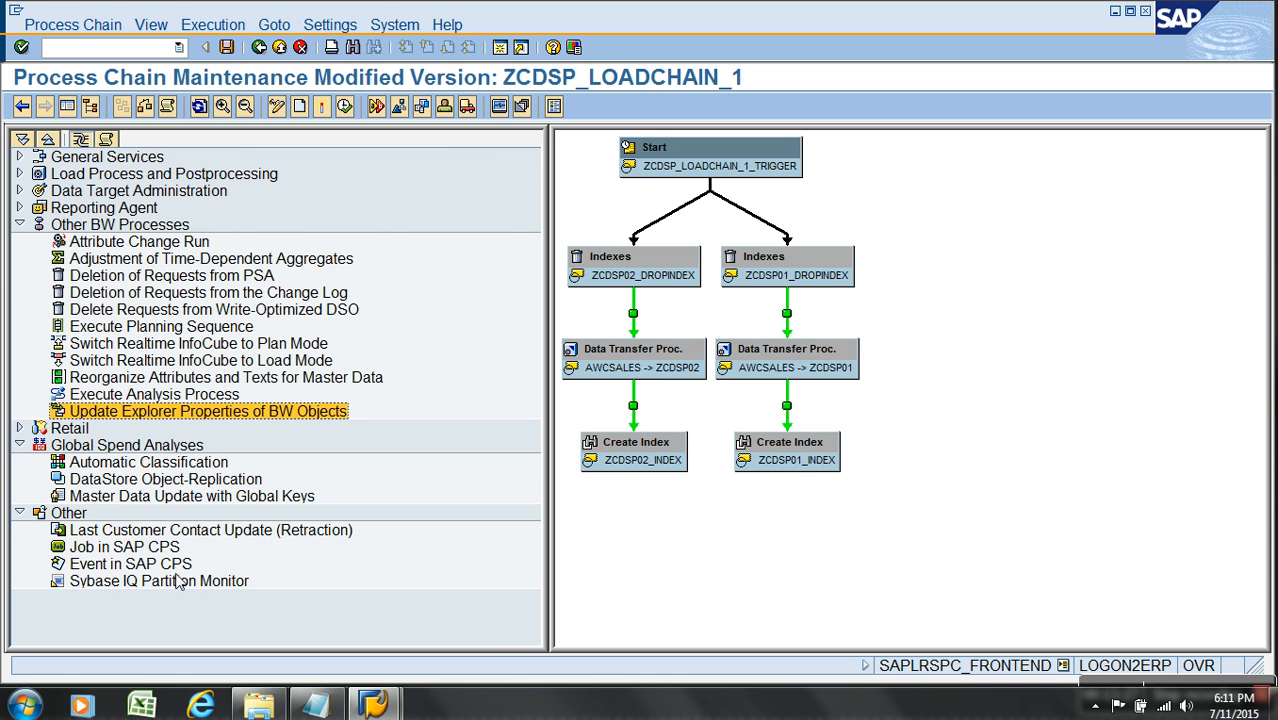
pyautogui.click(19, 428)
pyautogui.click(19, 428)
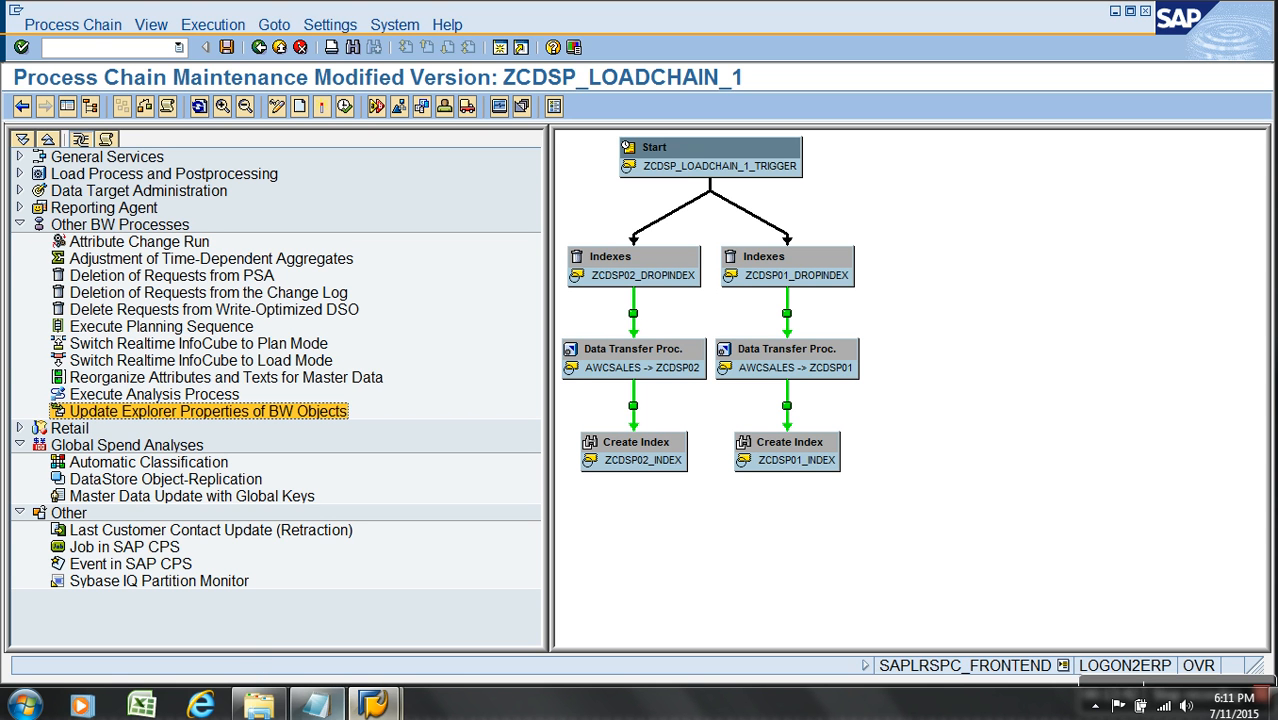
# Switch to Notepad and add the heading "- Demo 1:" with a dashed underline below the "Start -- Variant" note
pyautogui.click(315, 705)
pyautogui.press('BackSpace')
pyautogui.press('Return')
pyautogui.press('Return')
pyautogui.write('- ')
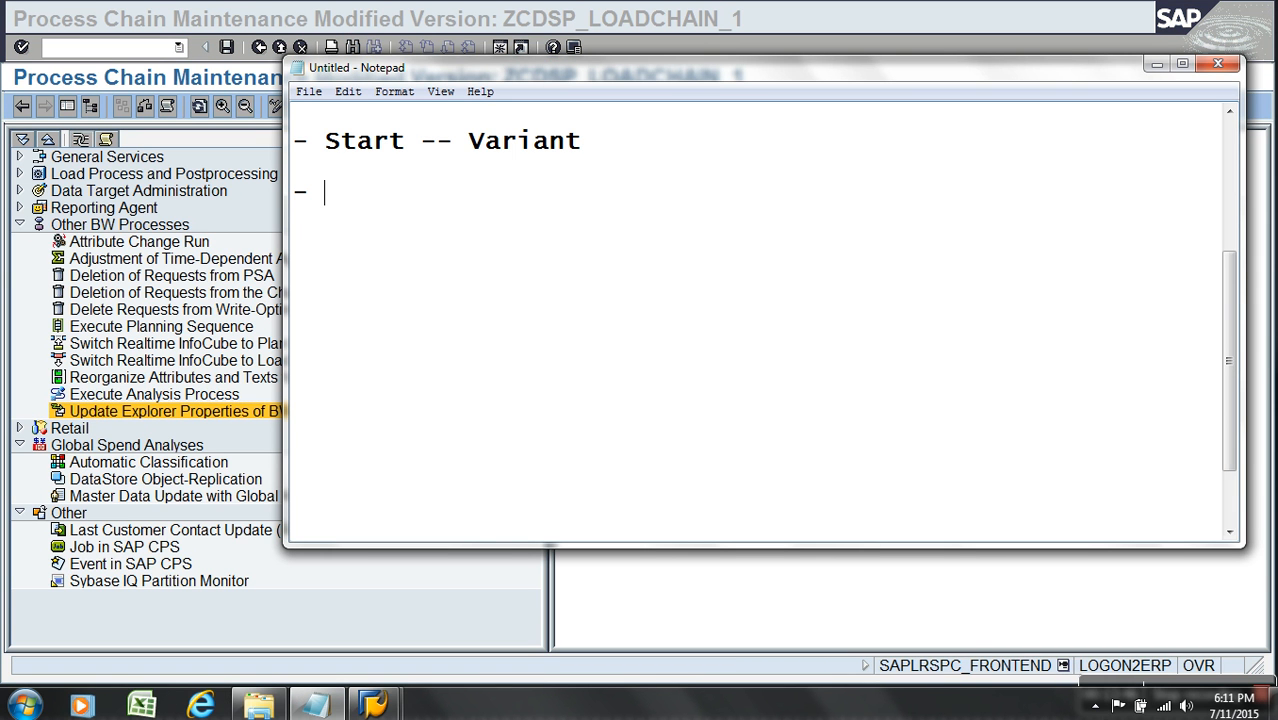
pyautogui.write('Demo 1:')
pyautogui.press('Return')
pyautogui.write('----------')
pyautogui.press('BackSpace')
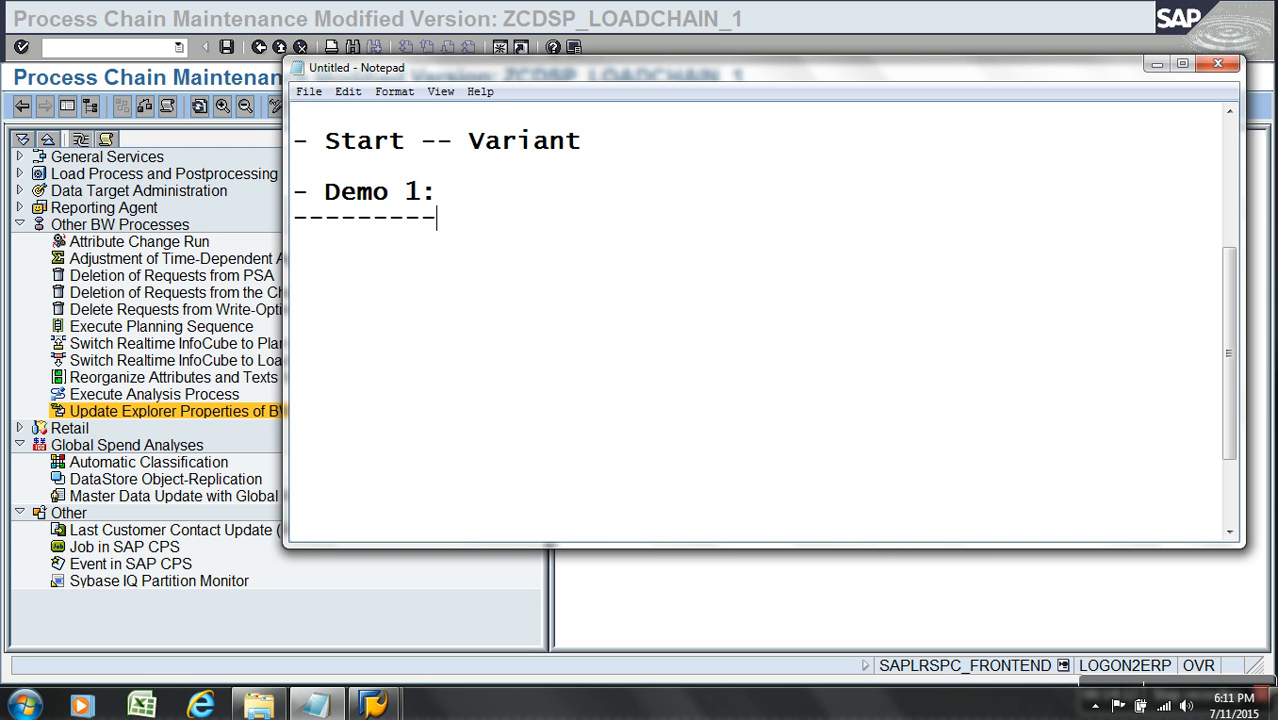
# Switch back to SAP and try to open transaction RSA1 in a new session from the process chain screen
pyautogui.click(124, 86)
pyautogui.click(150, 52)
pyautogui.write('/orsa1')
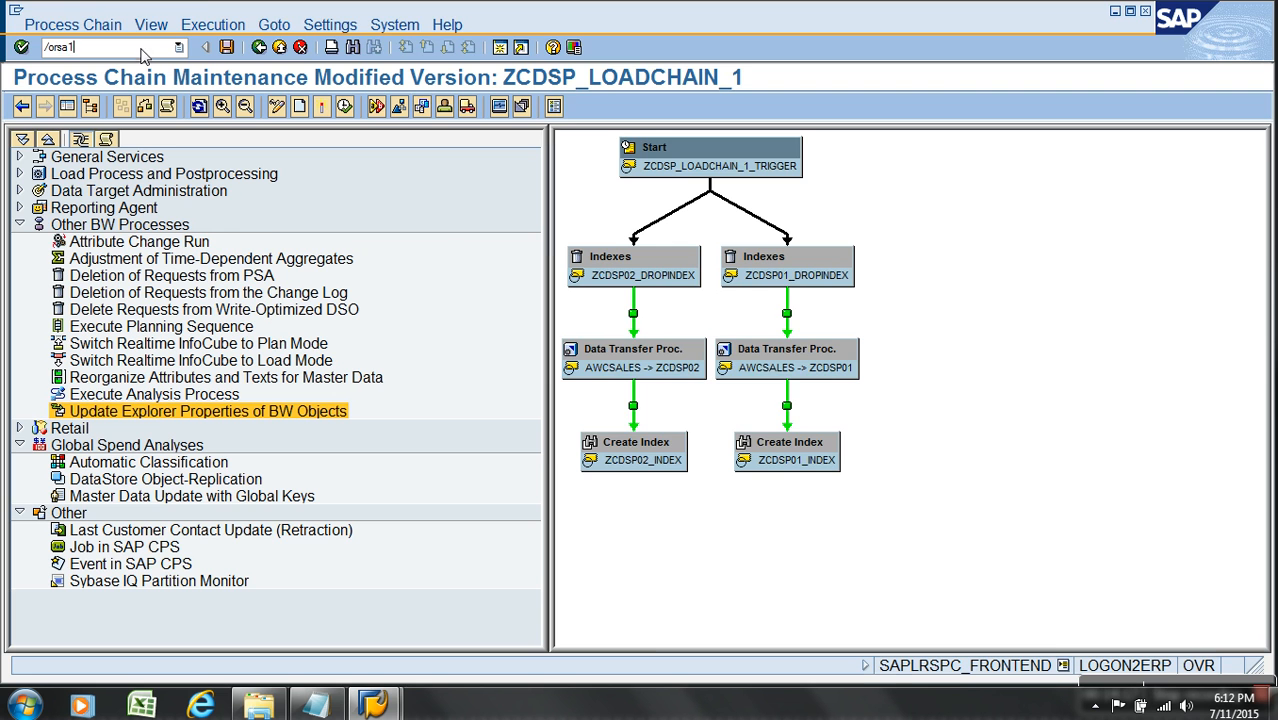
pyautogui.press('Return')
pyautogui.click(790, 439)
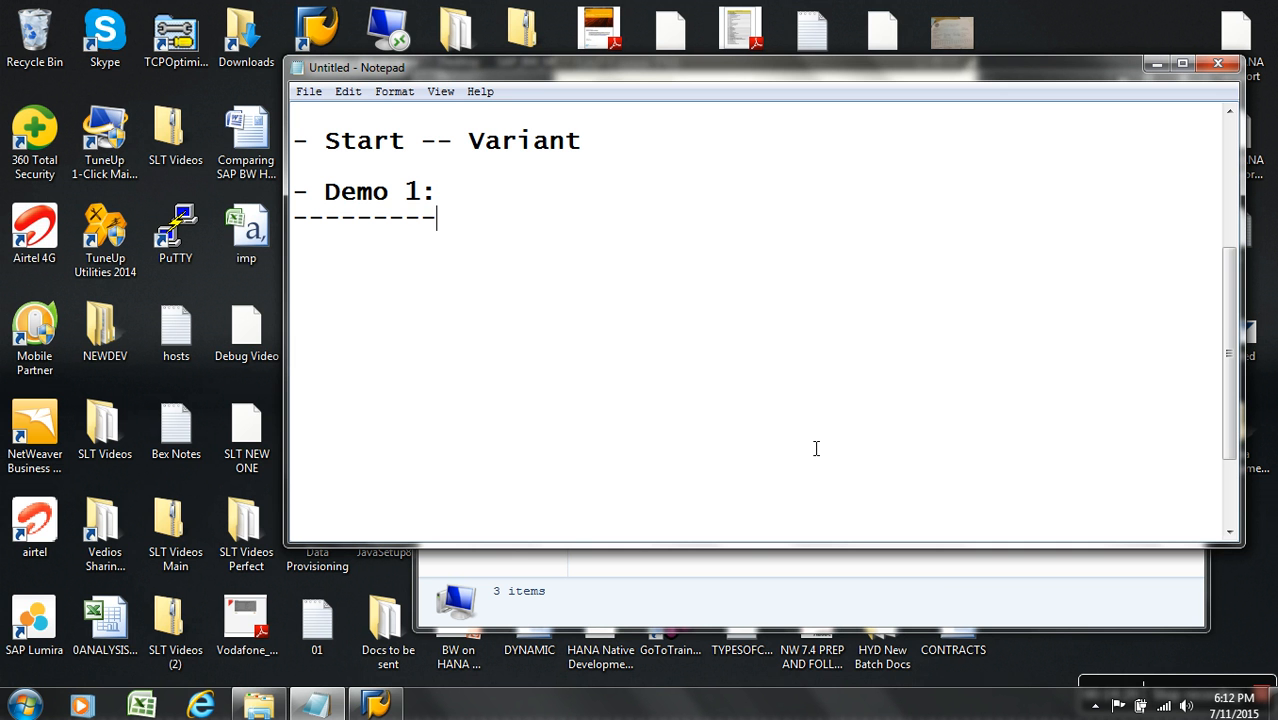
# Open a connection from SAP Logon and try to log on to client 001 with the user name and account password
pyautogui.click(375, 705)
pyautogui.click(856, 122)
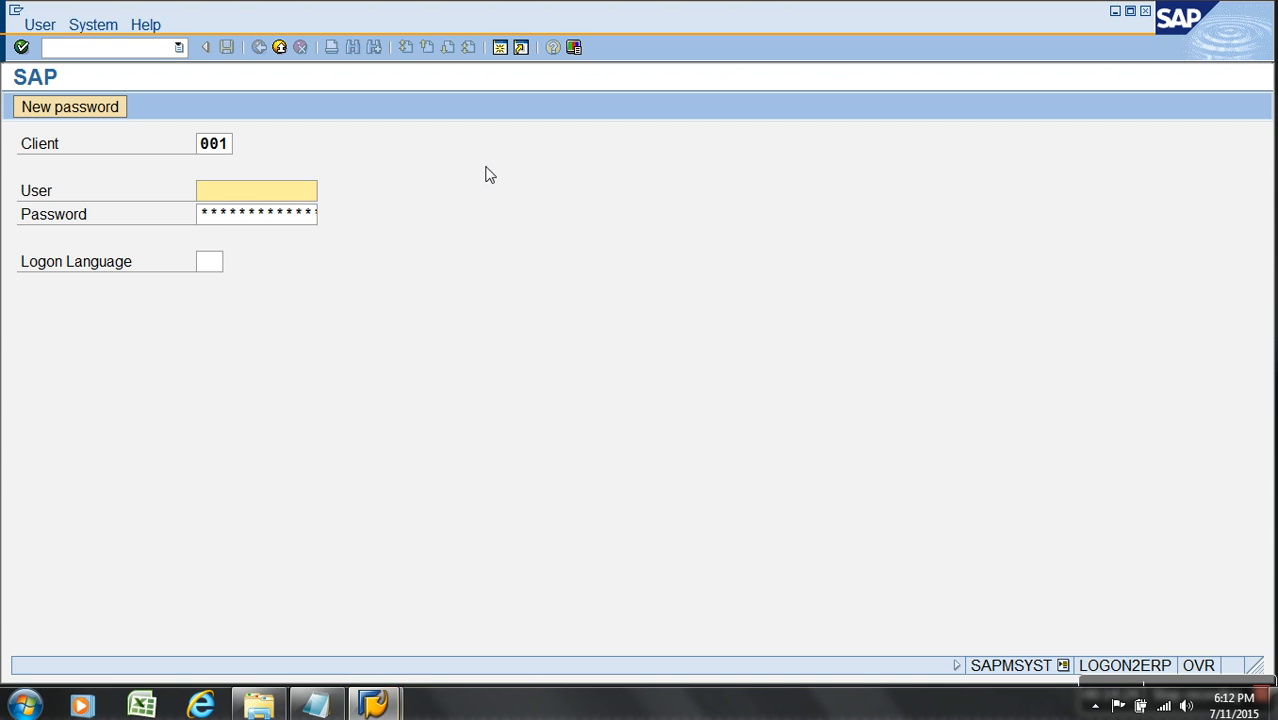
pyautogui.click(240, 190)
pyautogui.click(232, 208)
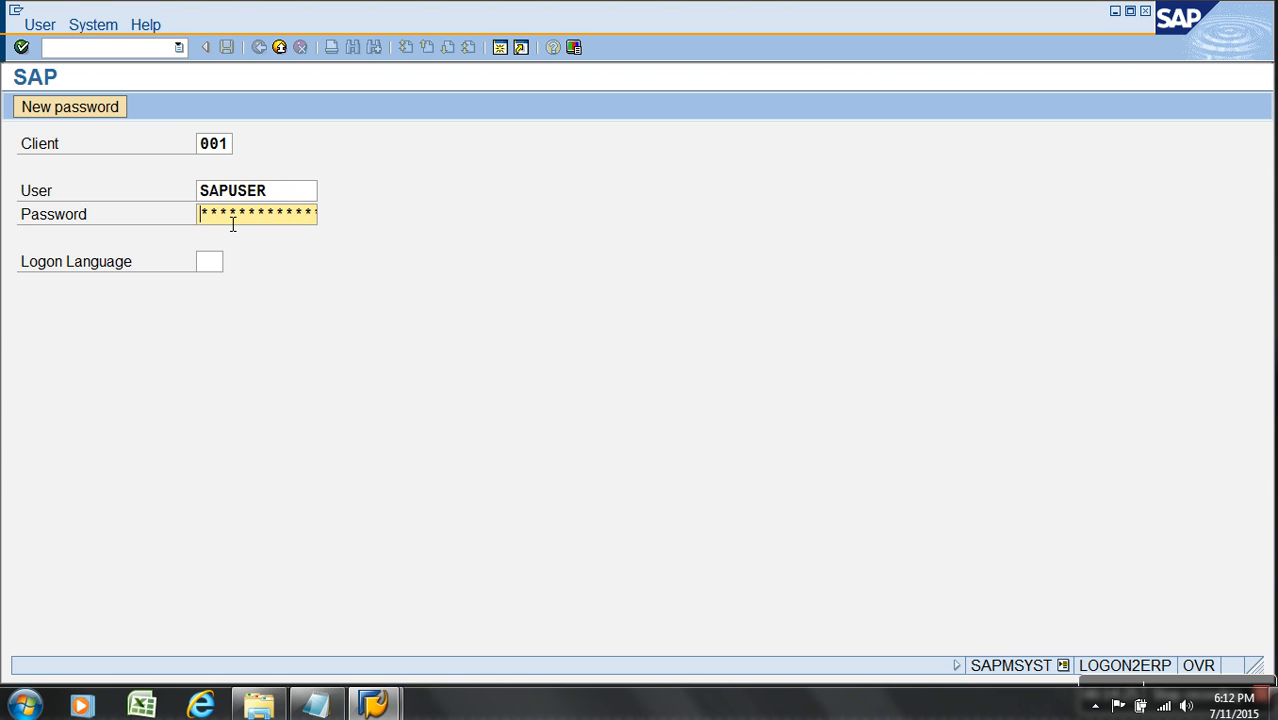
pyautogui.write('******')
pyautogui.press('Return')
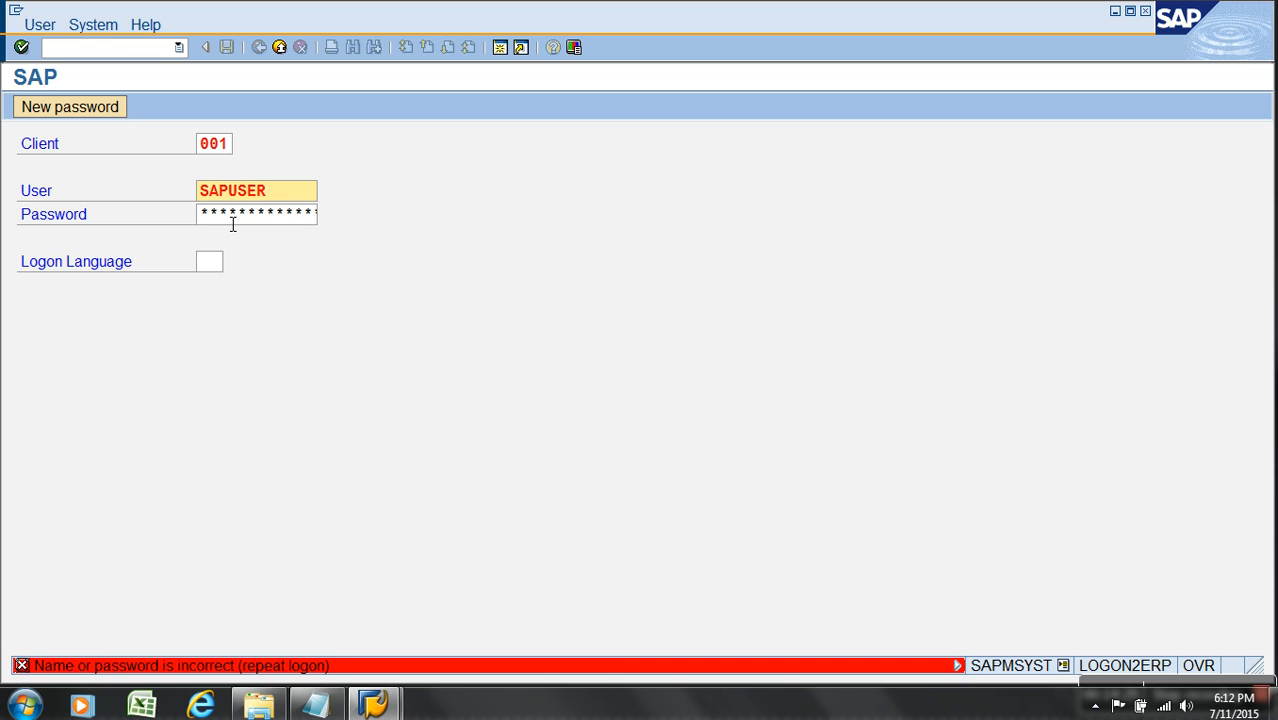
# Re-enter the account password and log on to client 001
pyautogui.press('Tab')
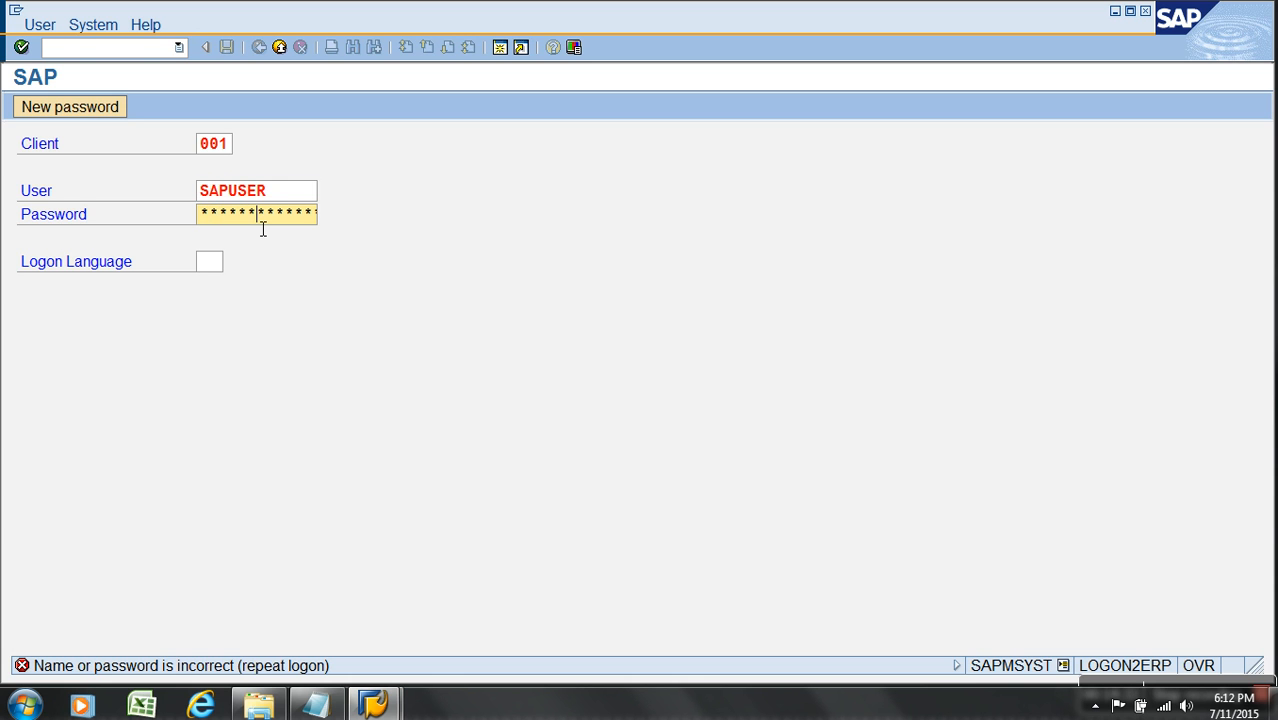
pyautogui.press('Return')
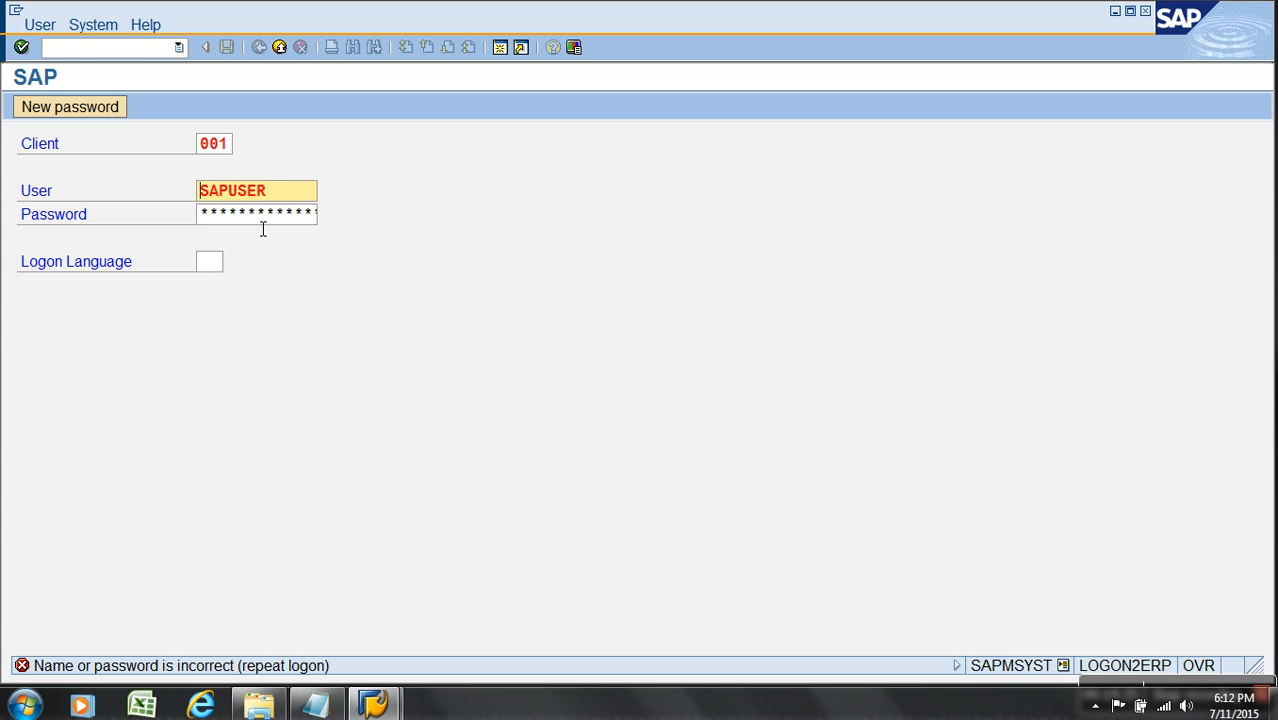
pyautogui.press('Tab')
pyautogui.write('***')
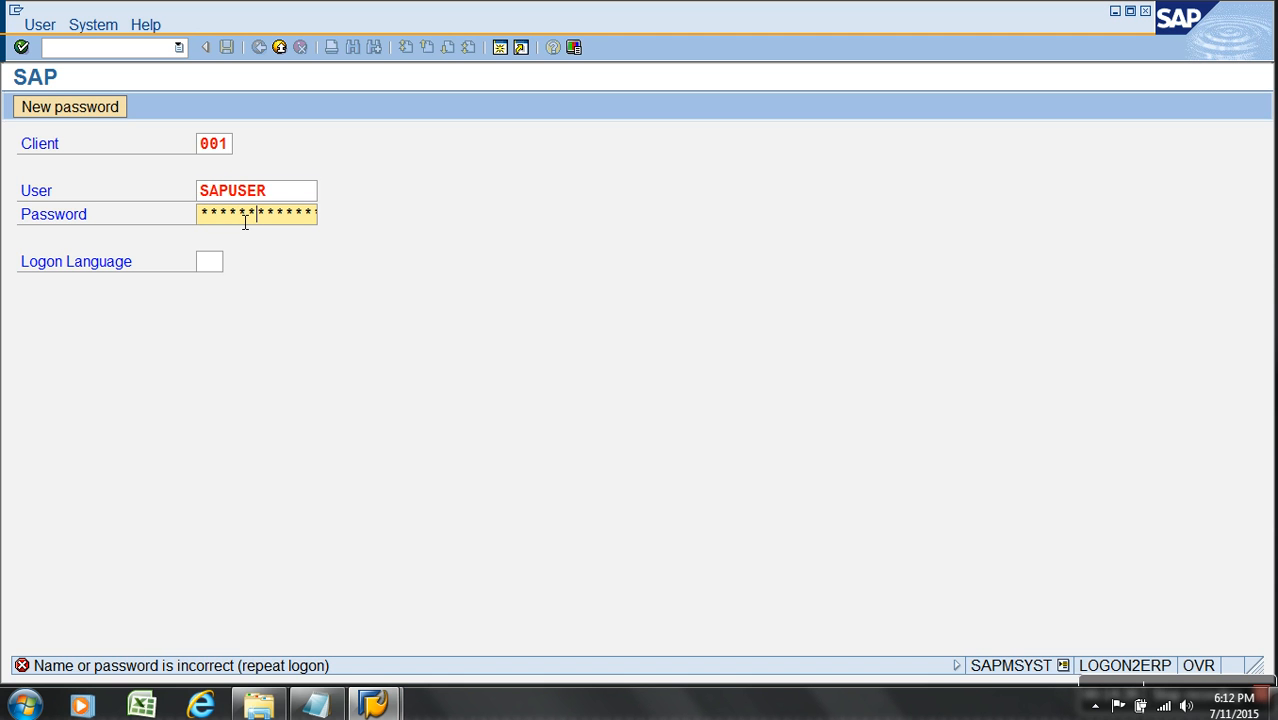
pyautogui.press('Return')
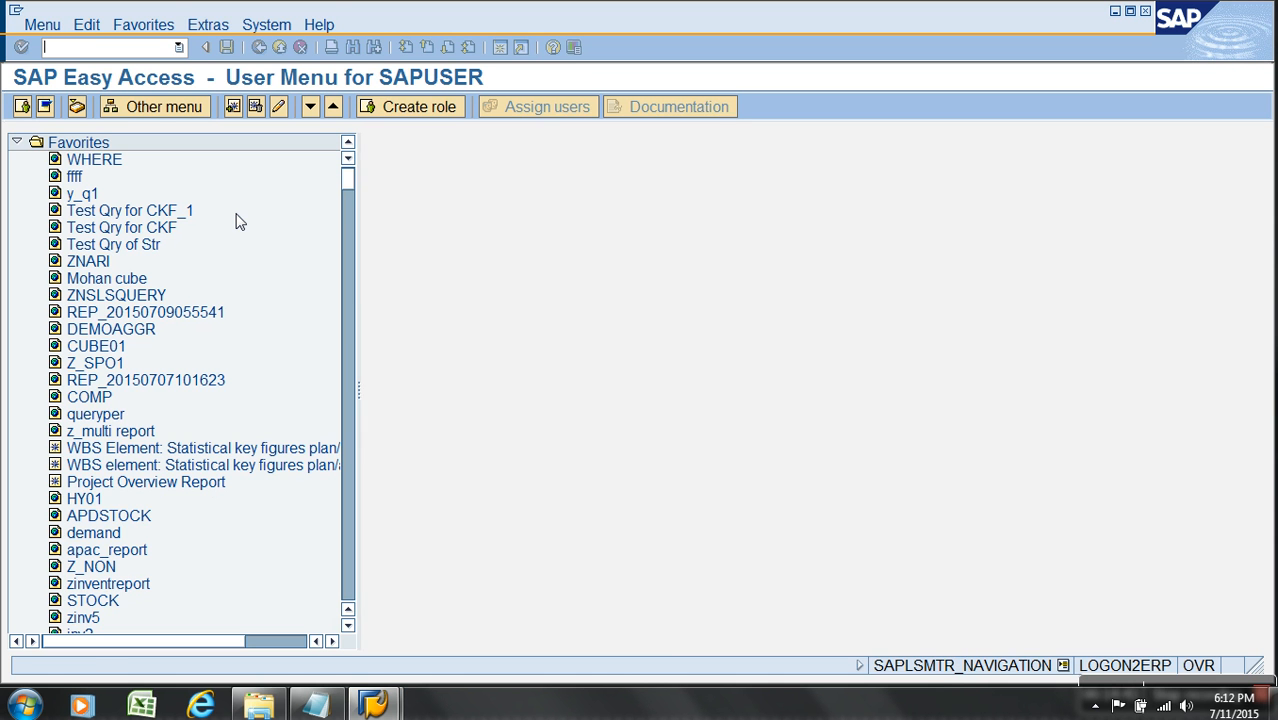
# Try to open transaction RSA1 from SAP Easy Access, declining the detailed error description
pyautogui.write('rsa1')
pyautogui.press('Return')
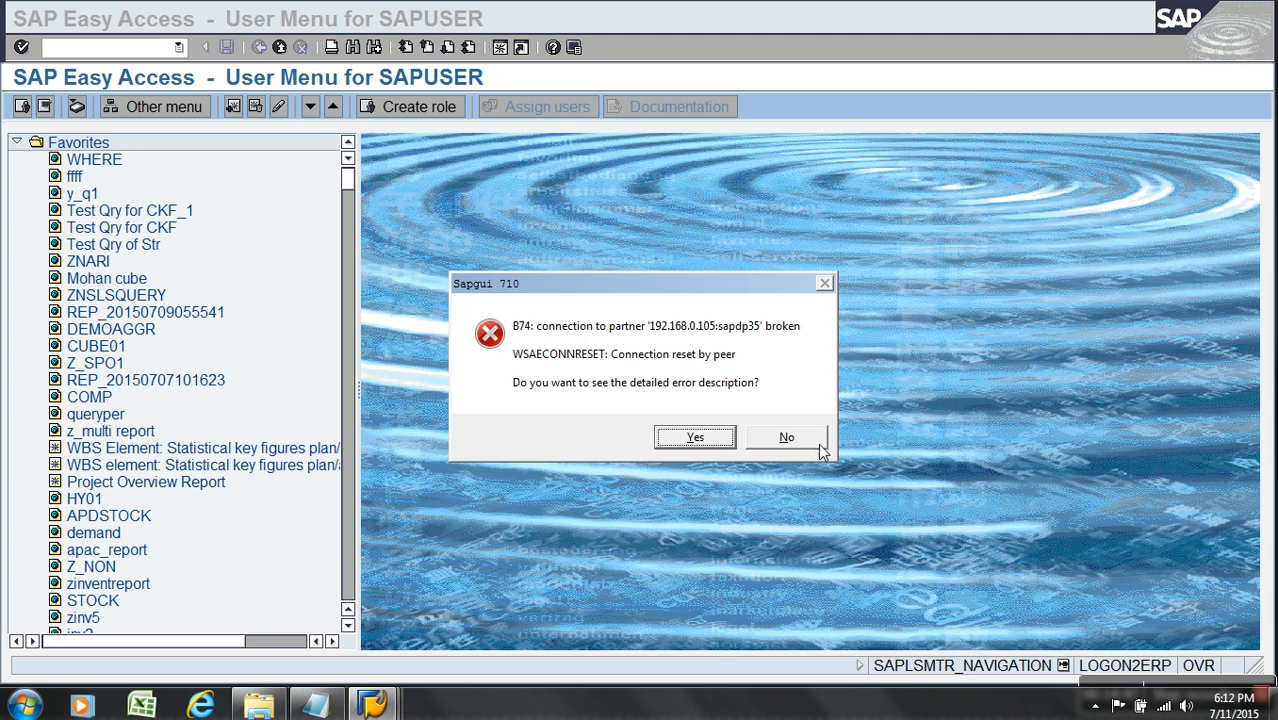
pyautogui.click(819, 443)
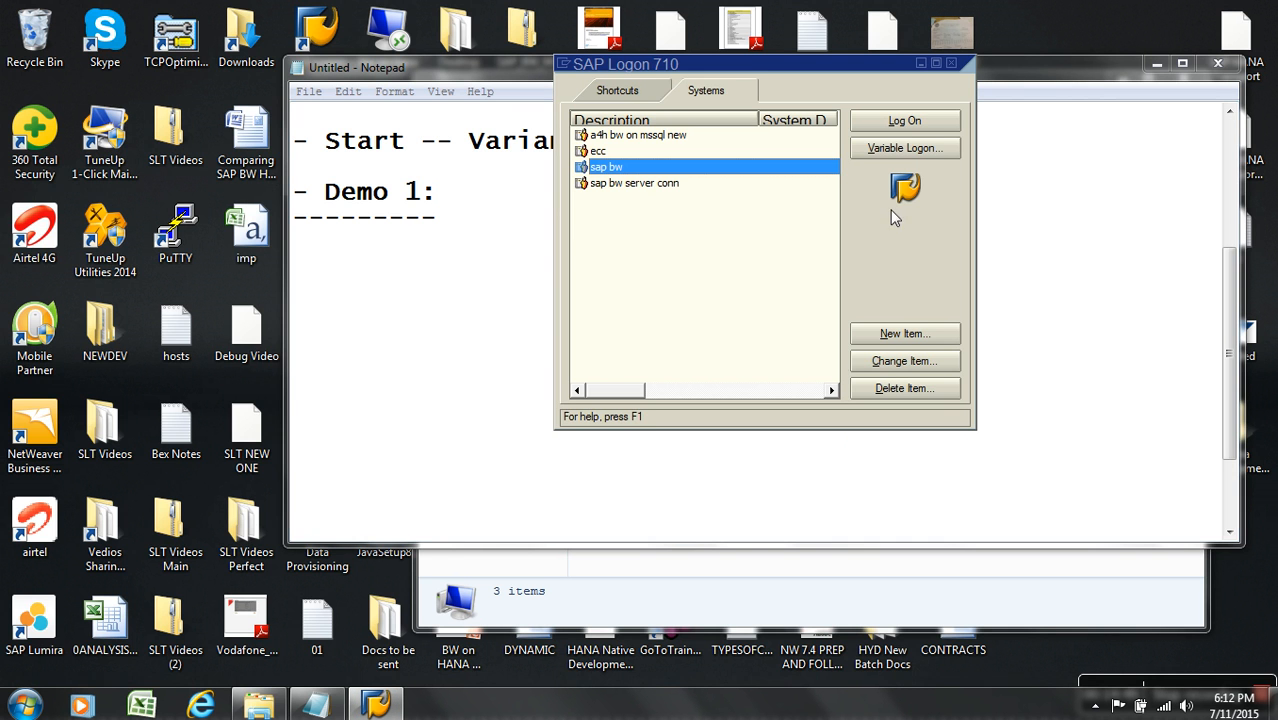
# Log on to the sap bw system, client 001, with the user name and account password, without ending any other logons
pyautogui.click(910, 126)
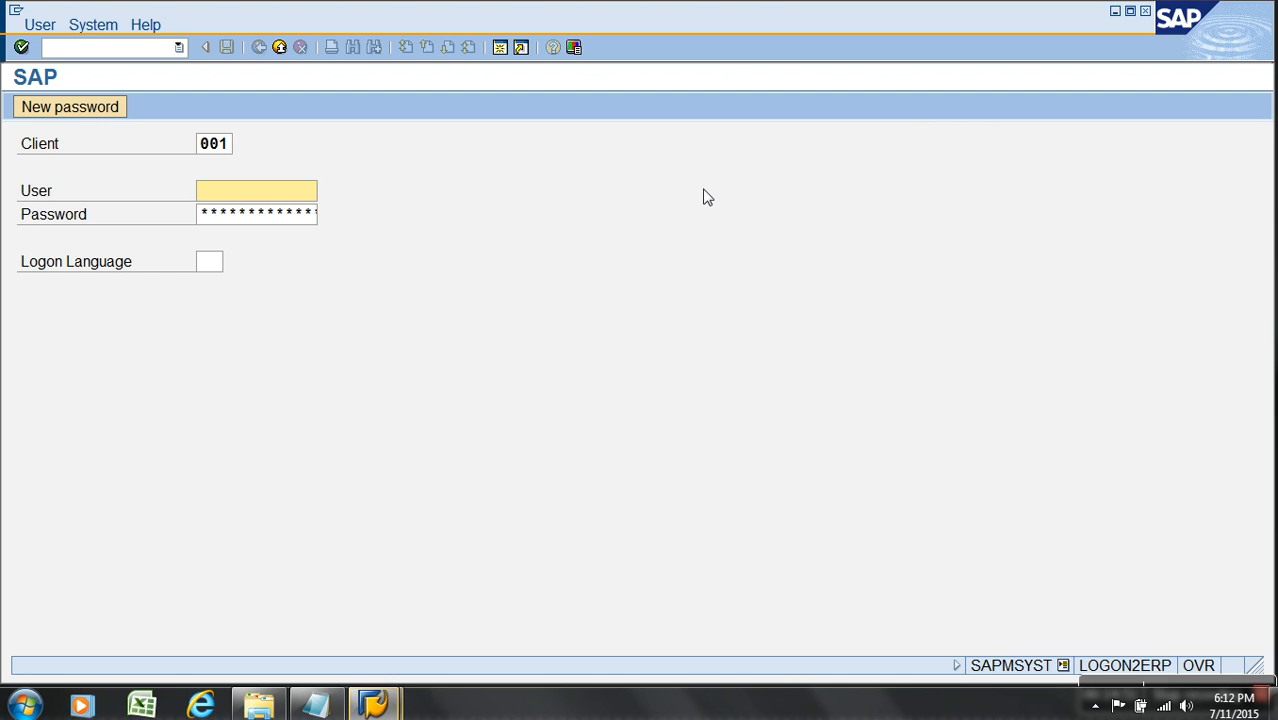
pyautogui.click(278, 211)
pyautogui.press('Tab')
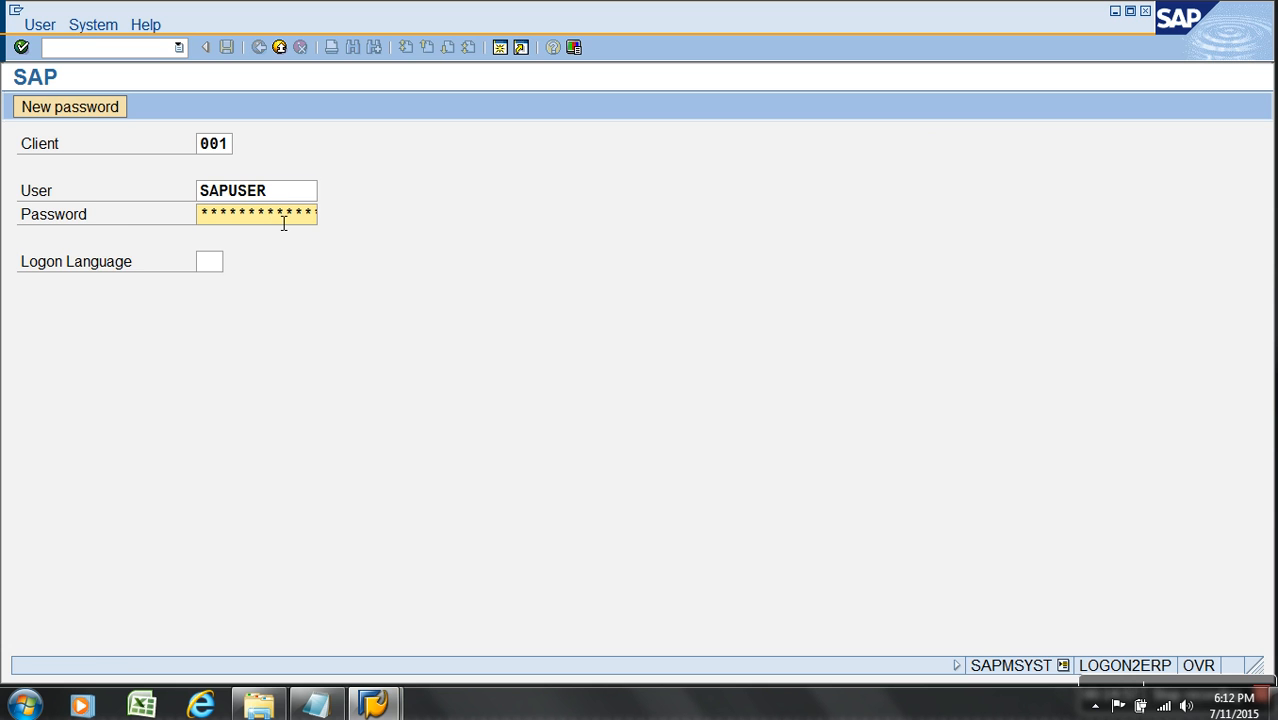
pyautogui.press('Return')
pyautogui.click(256, 496)
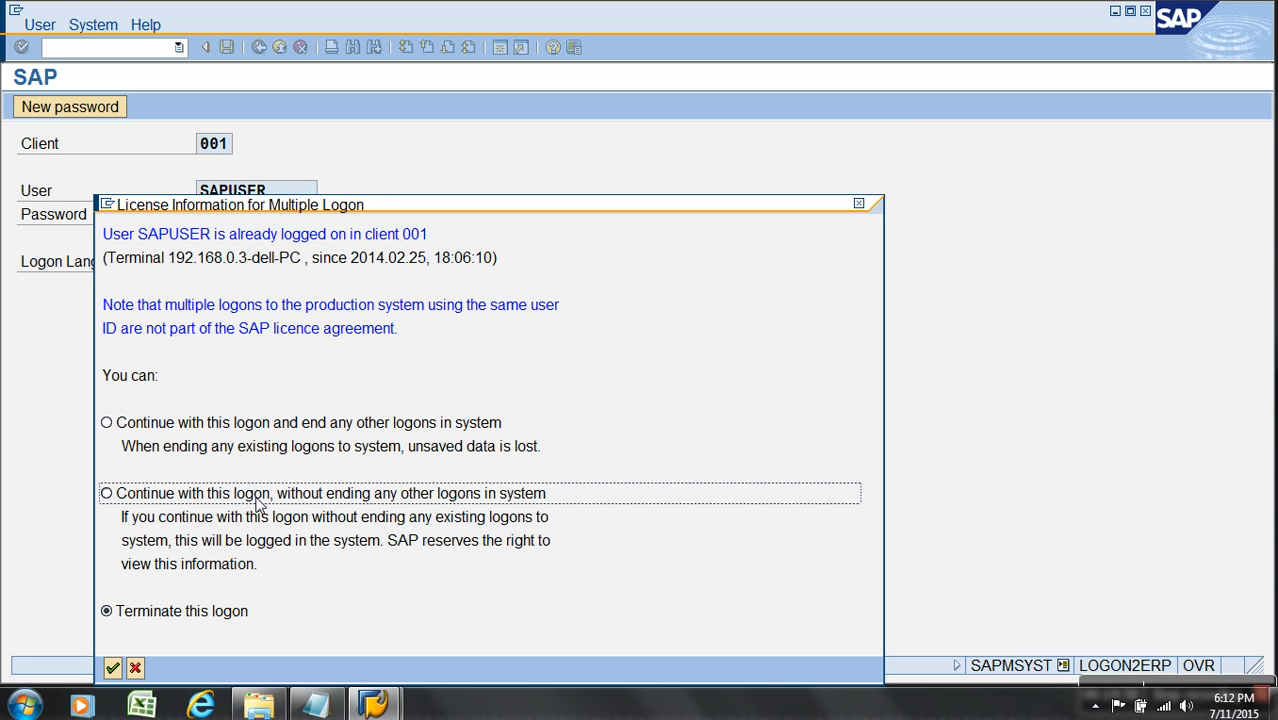
pyautogui.press('Return')
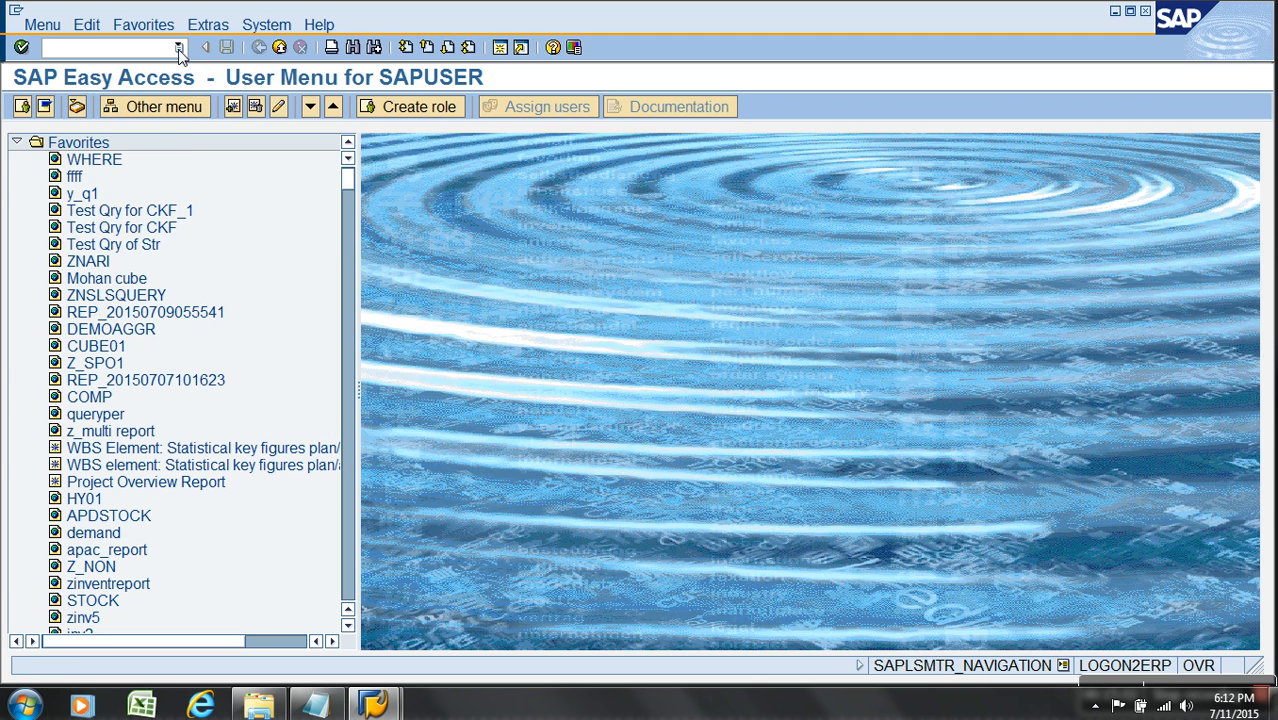
# Open transaction RSA1 from SAP Easy Access
pyautogui.click(179, 48)
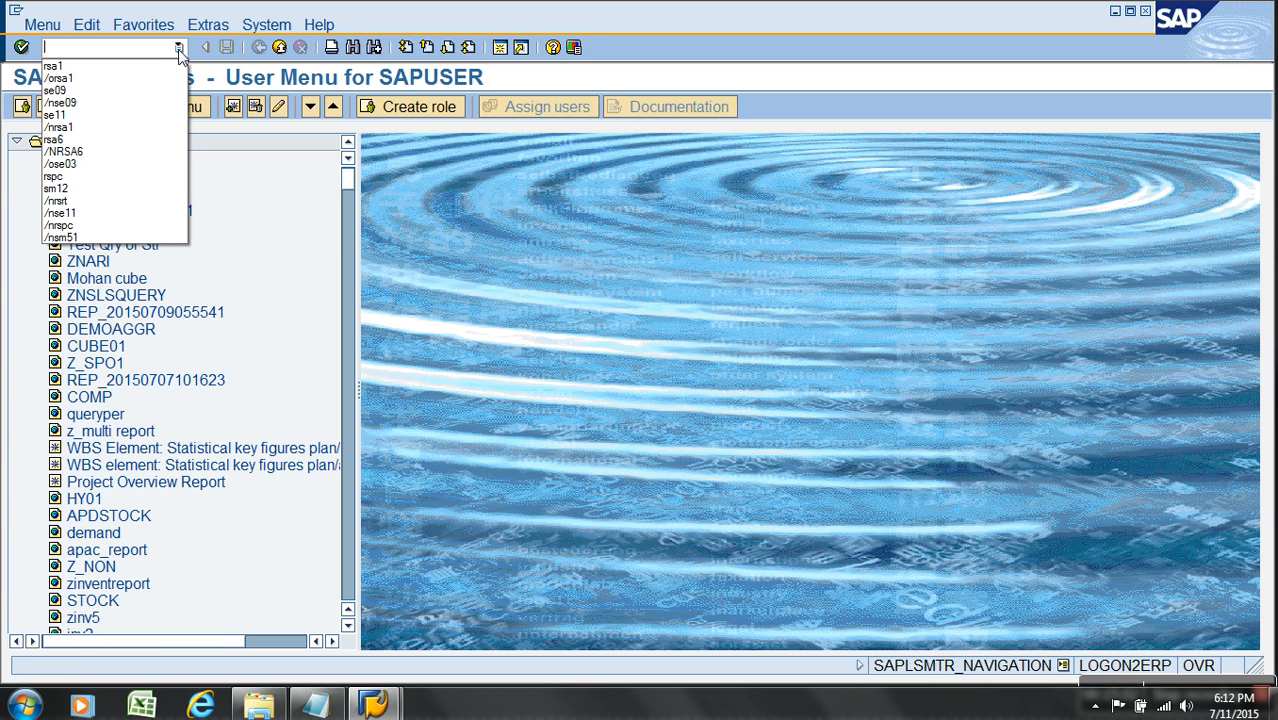
pyautogui.click(150, 66)
pyautogui.press('Return')
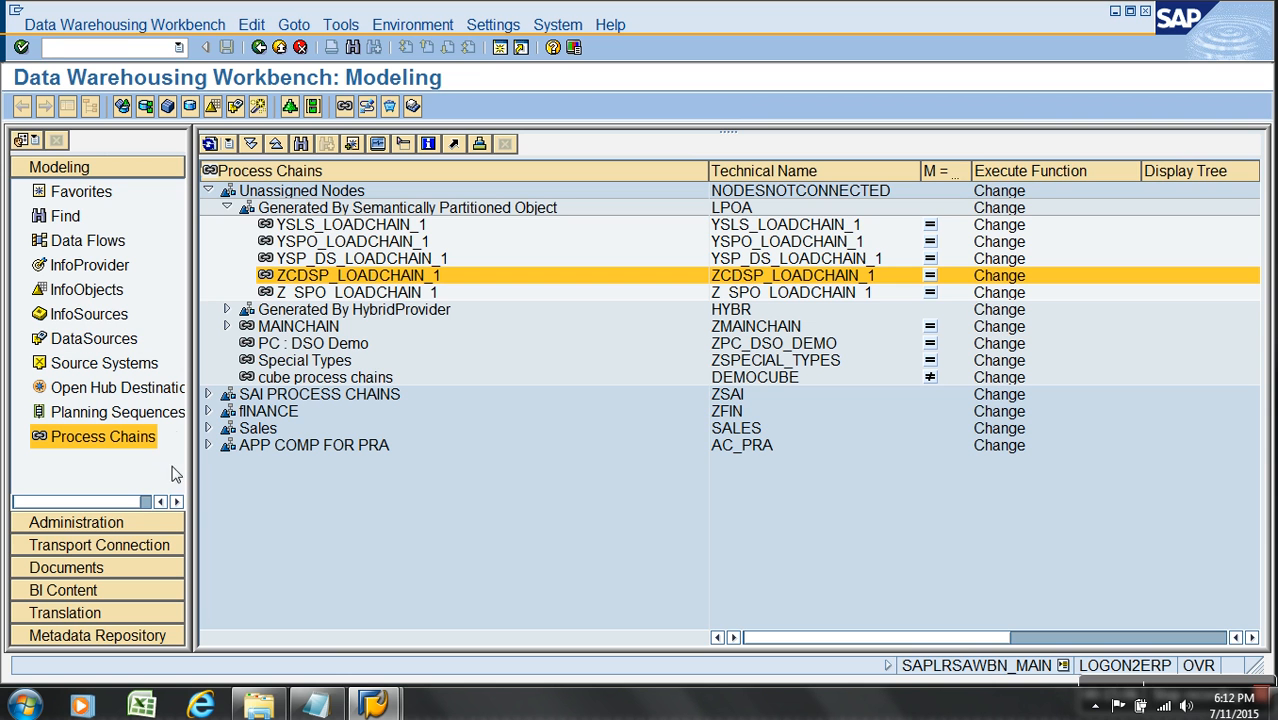
# Show the modeling favorites and expand the Process chains area under Breverien Motor Works Munich, Germany
pyautogui.click(92, 265)
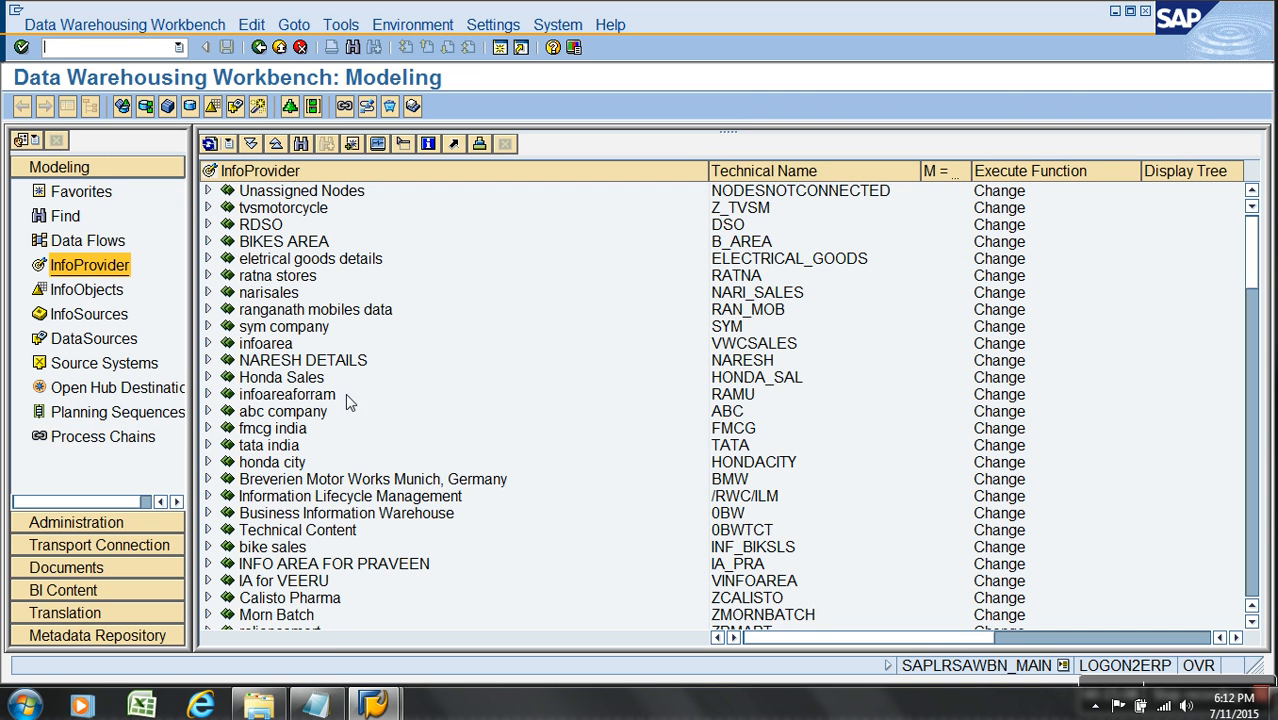
pyautogui.click(81, 191)
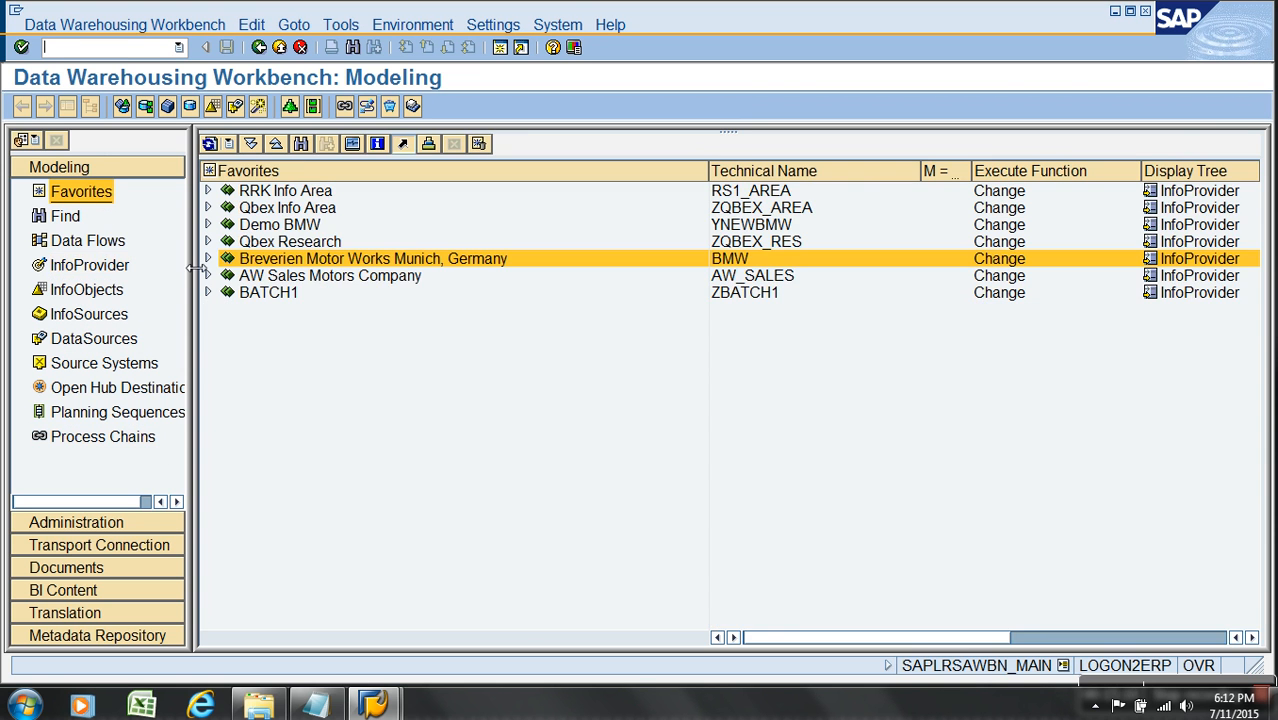
pyautogui.click(210, 259)
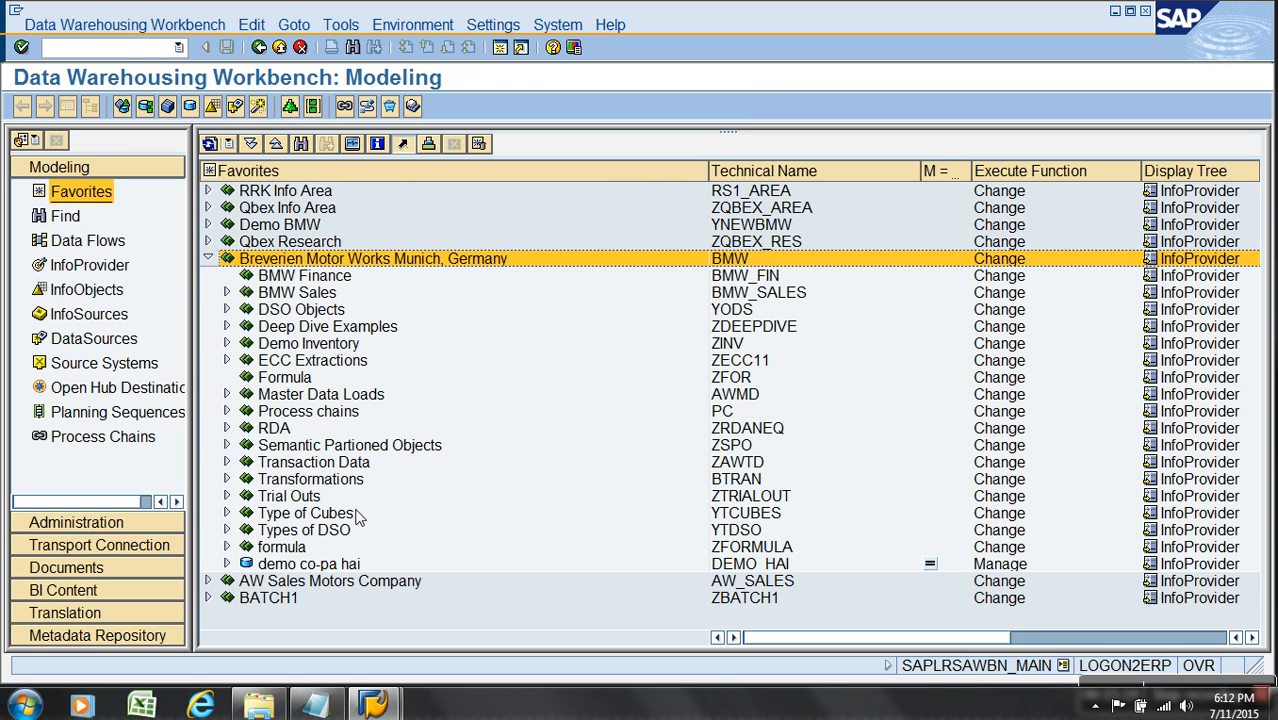
pyautogui.click(226, 411)
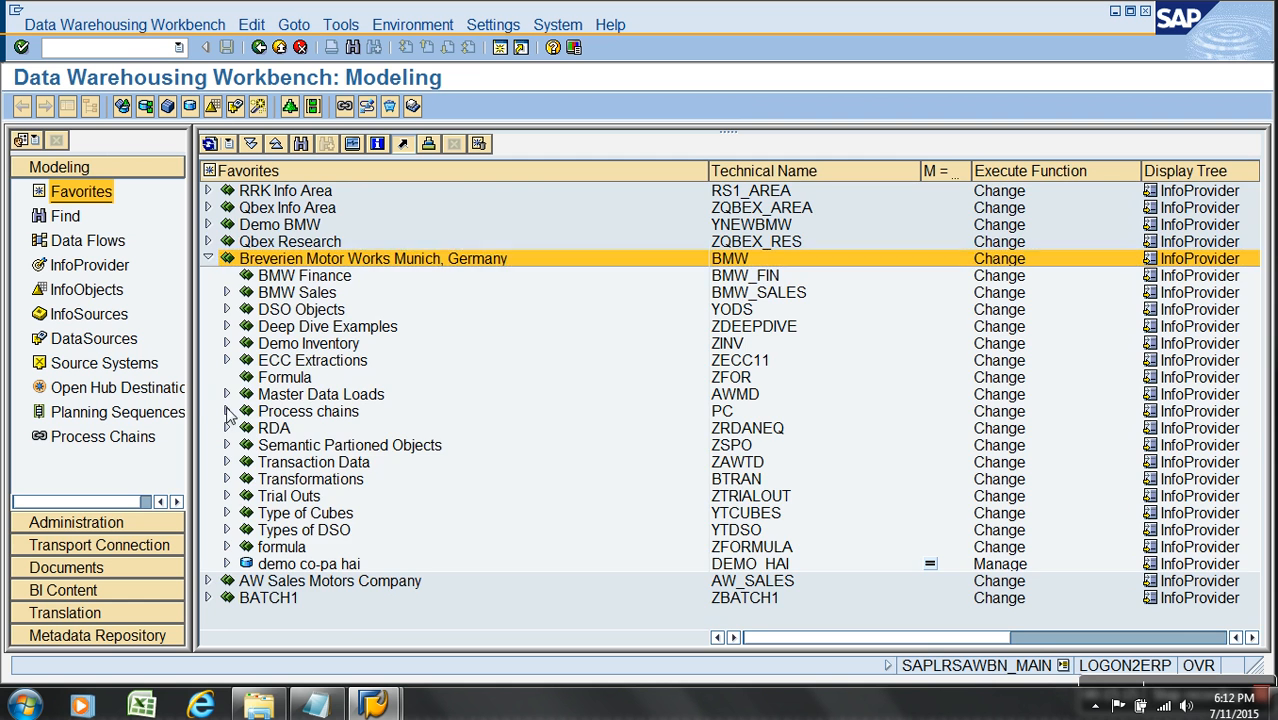
pyautogui.scroll(-2, 385, 387)
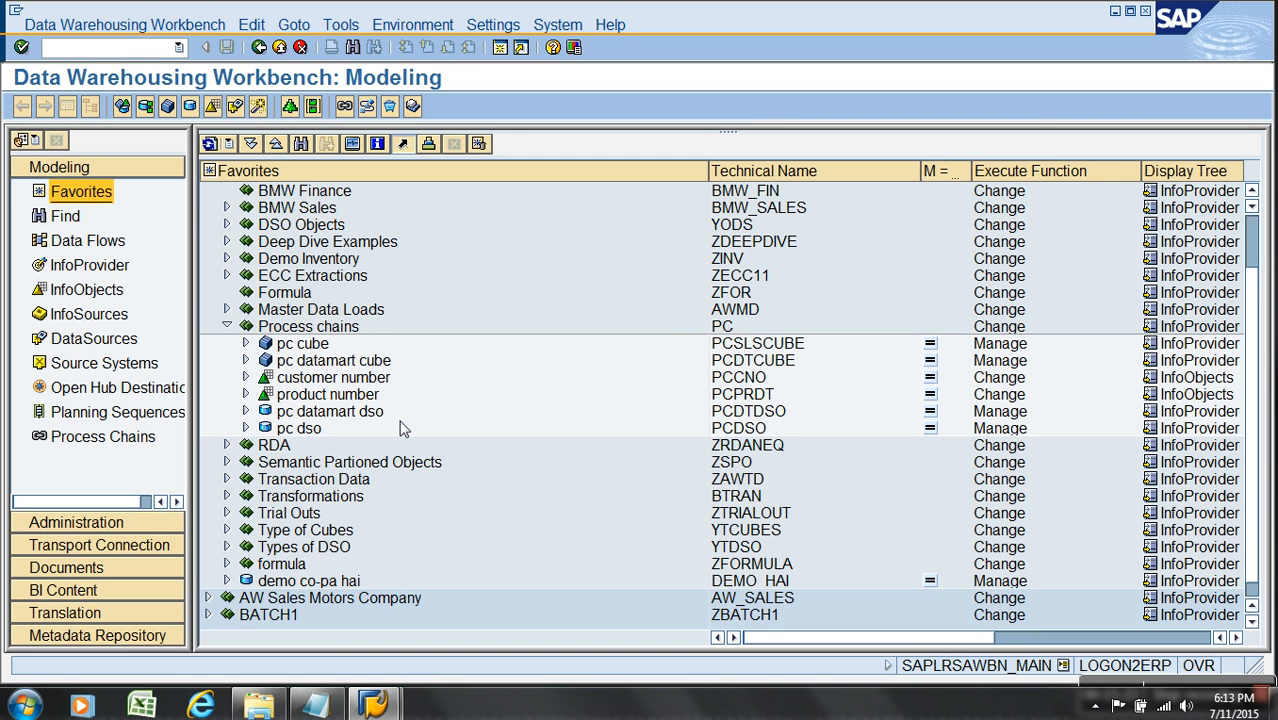
# Expand pc cube and its transformation, display the cube's data flow downwards, and close the display
pyautogui.click(248, 344)
pyautogui.click(266, 361)
pyautogui.rightClick(318, 344)
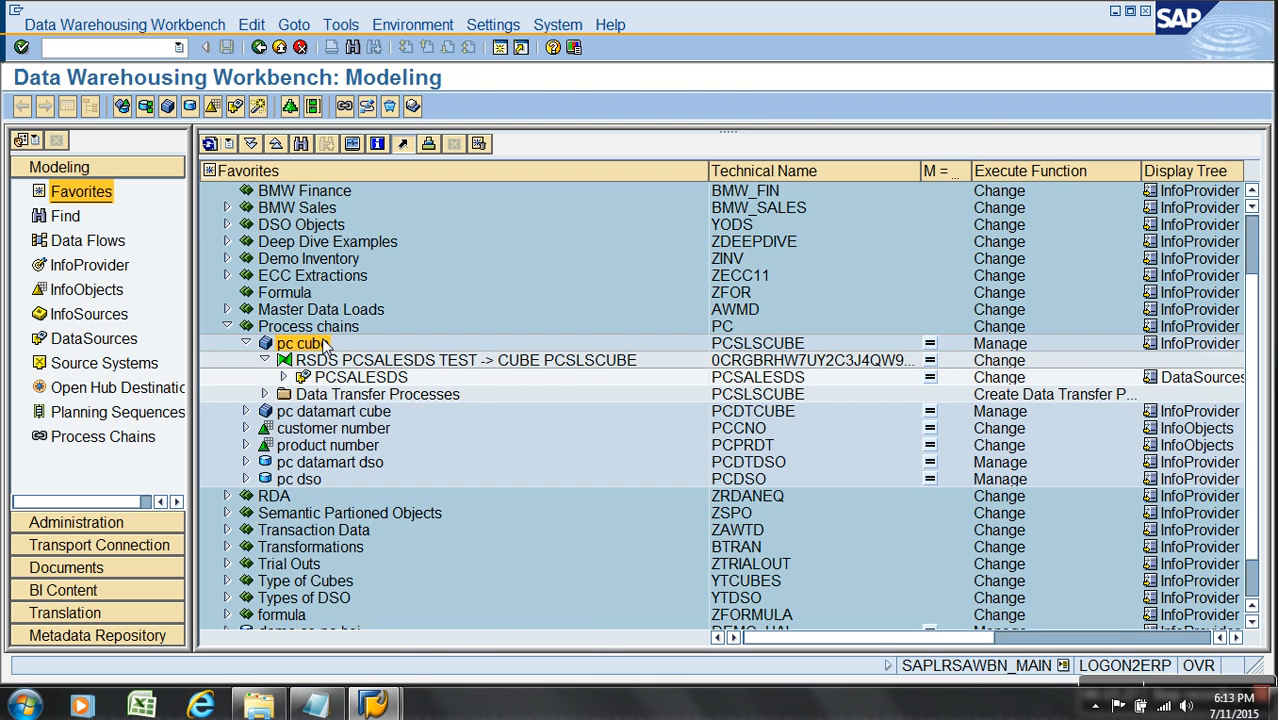
pyautogui.click(453, 381)
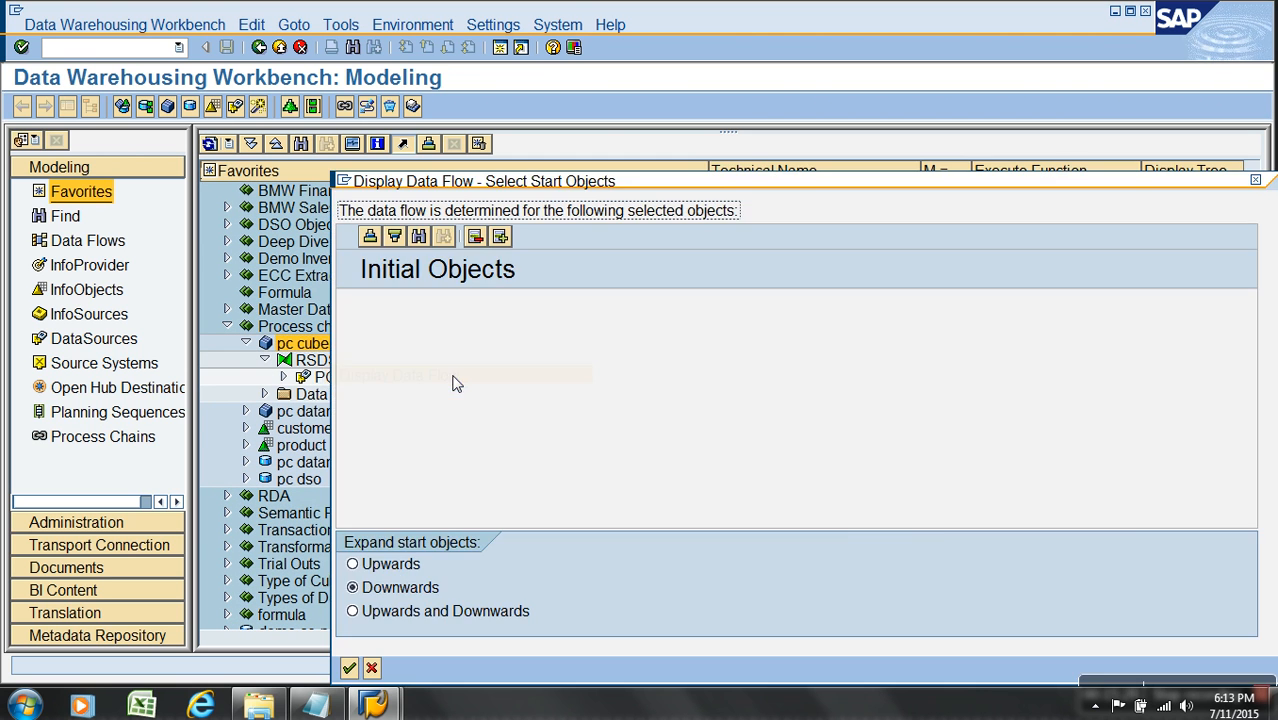
pyautogui.press('Return')
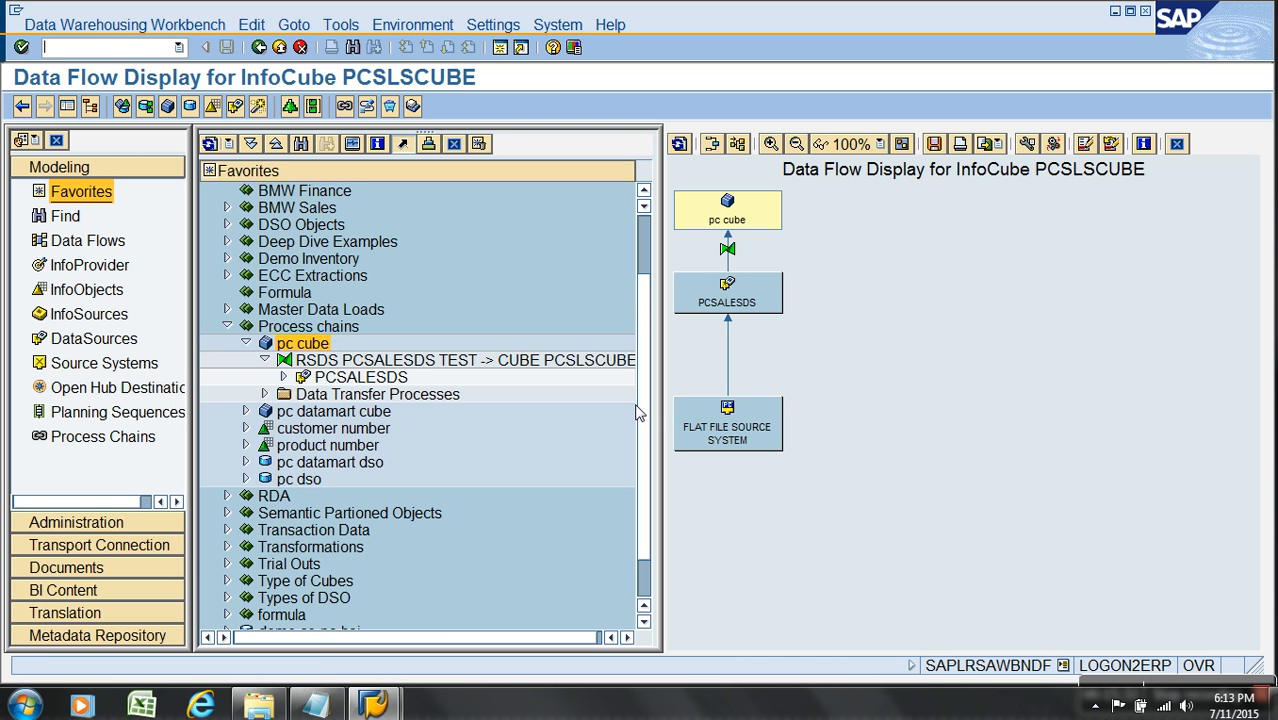
pyautogui.click(1174, 144)
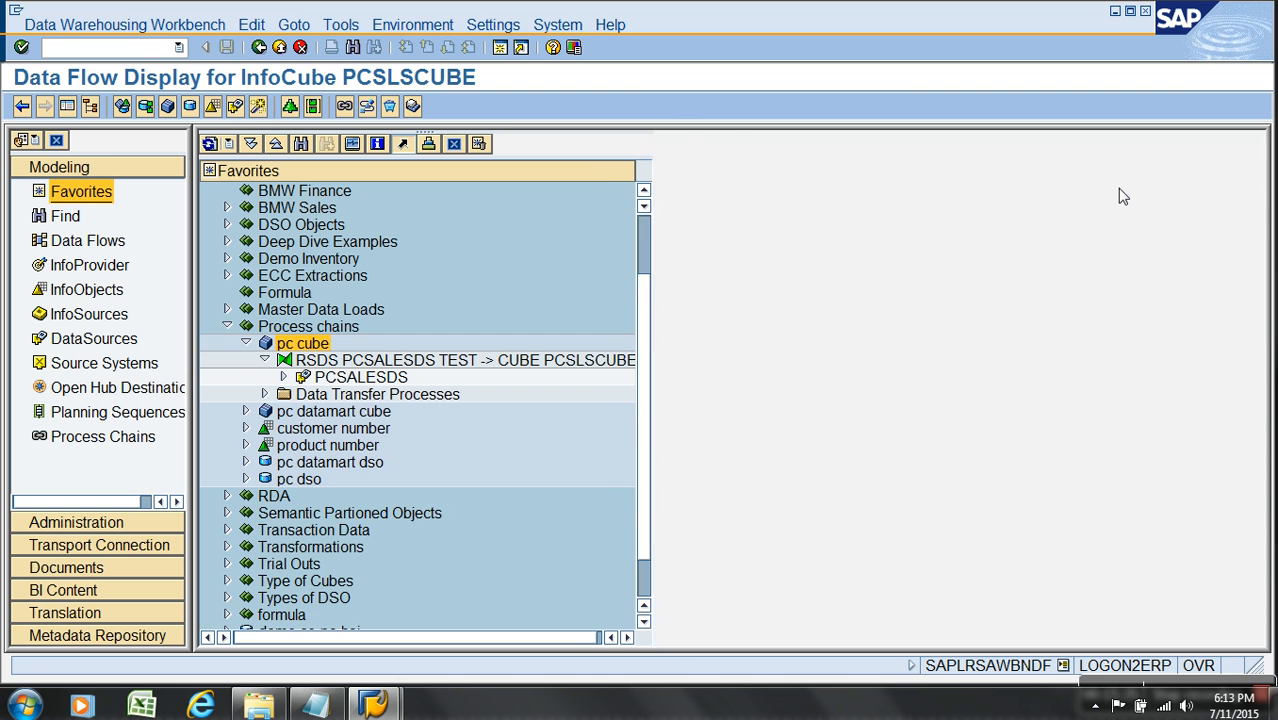
# Open the ip(cube) InfoPackage under PCSALESDS, review its extraction and schedule settings in full view, and return to the modeling tree
pyautogui.click(284, 377)
pyautogui.doubleClick(365, 396)
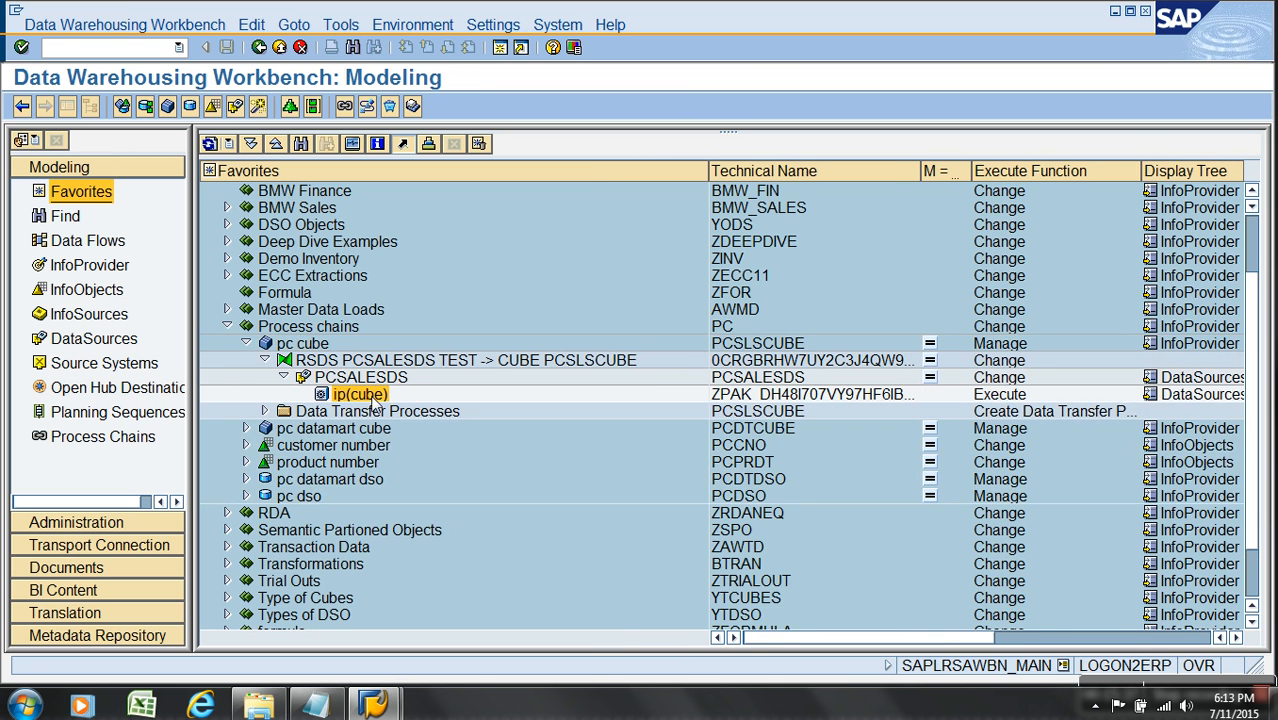
pyautogui.click(866, 288)
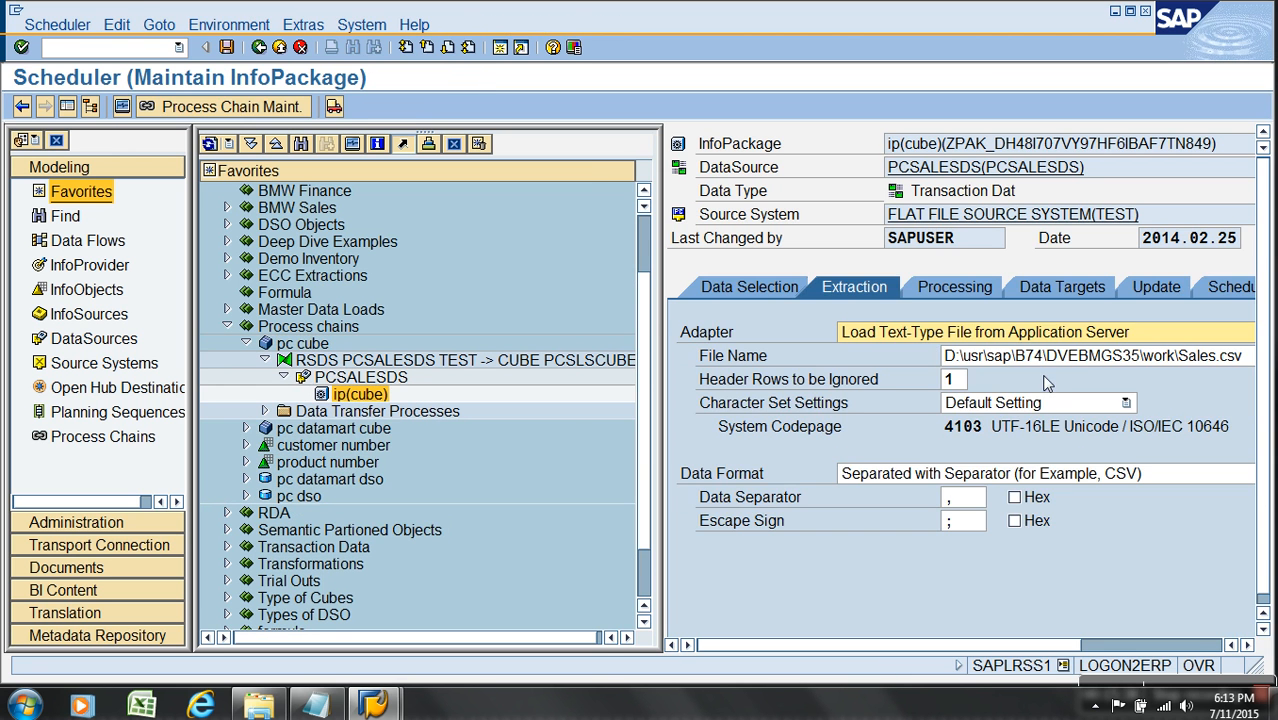
pyautogui.click(66, 107)
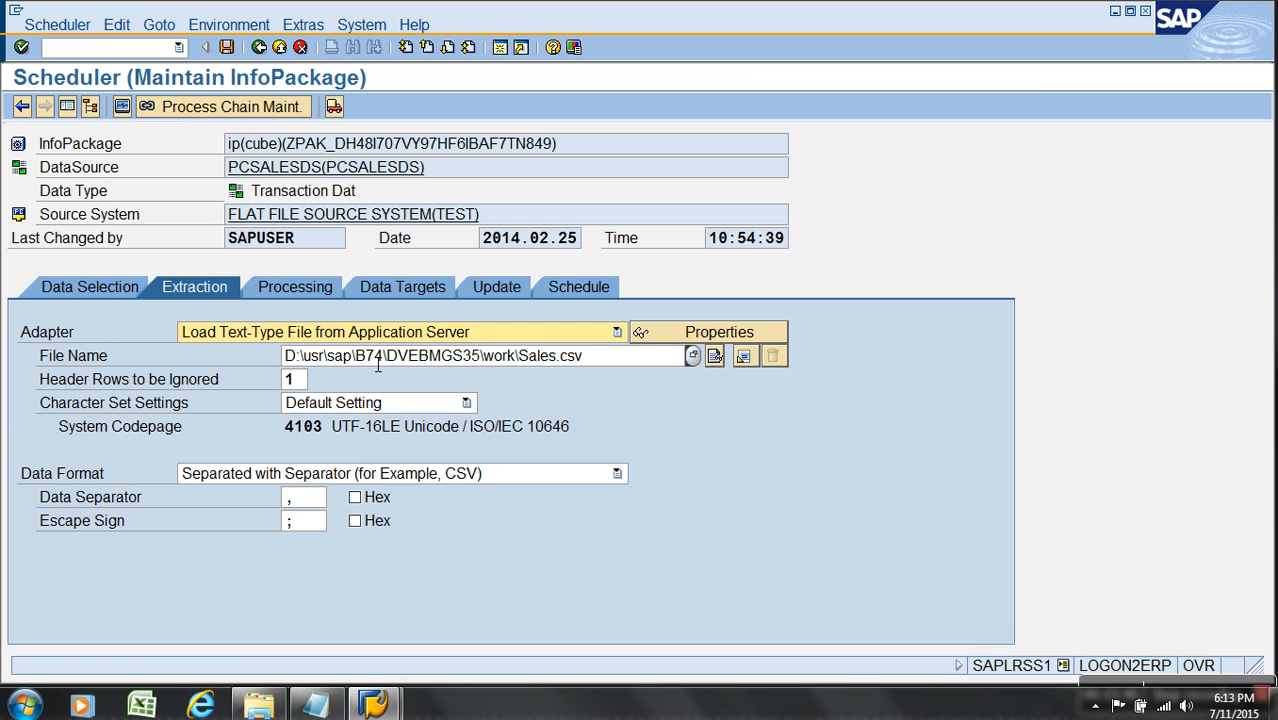
pyautogui.click(554, 290)
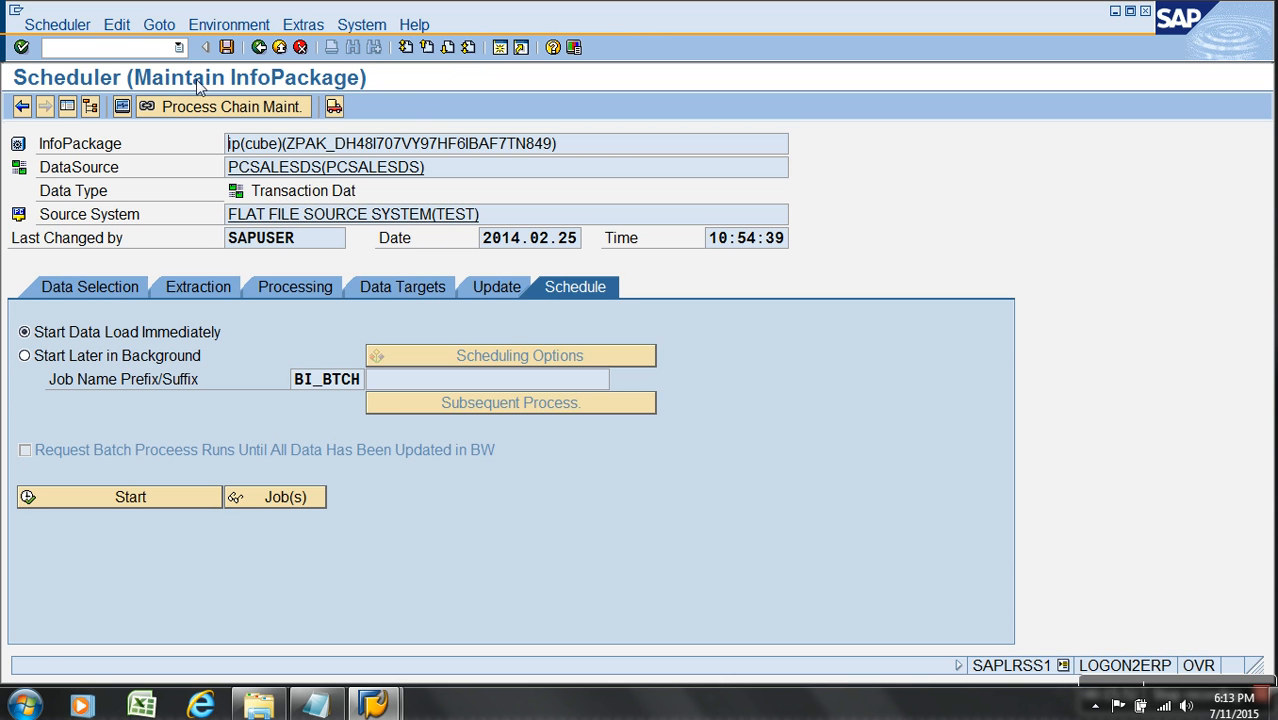
pyautogui.click(259, 47)
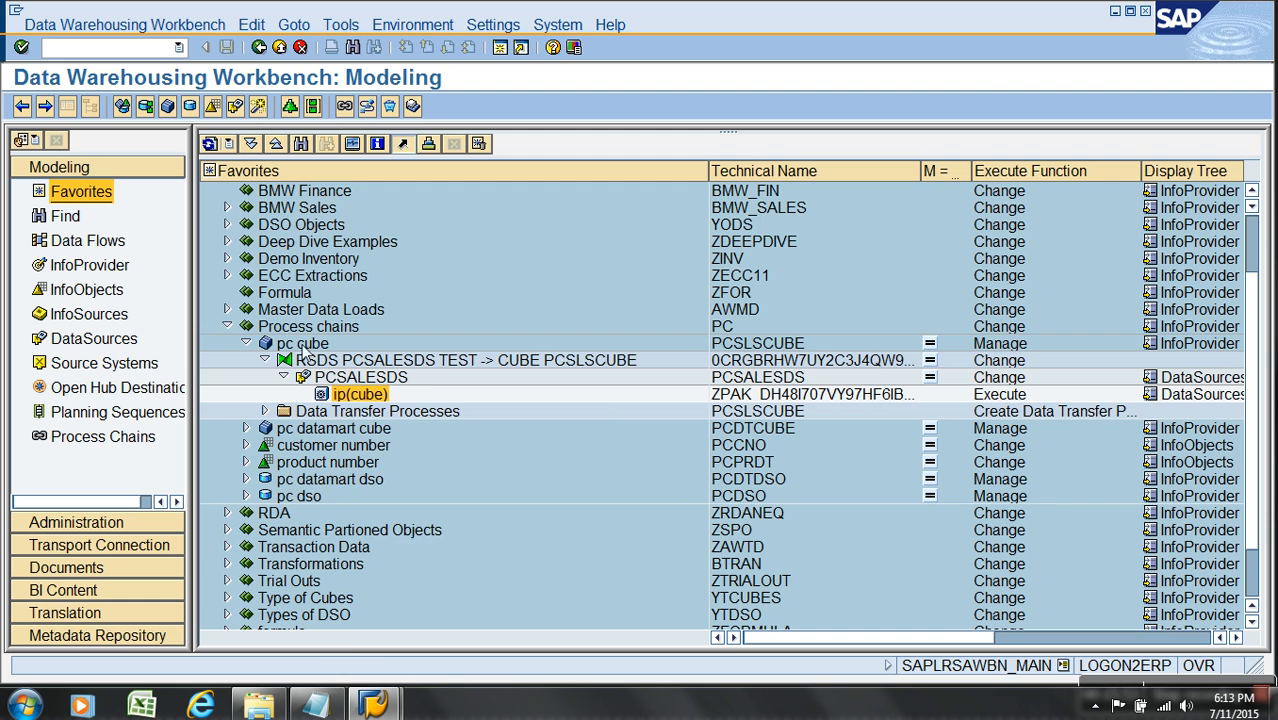
# Open aggregate maintenance for pc cube, choose to create the aggregates yourself, and expand Dimension 1
pyautogui.rightClick(325, 345)
pyautogui.click(480, 606)
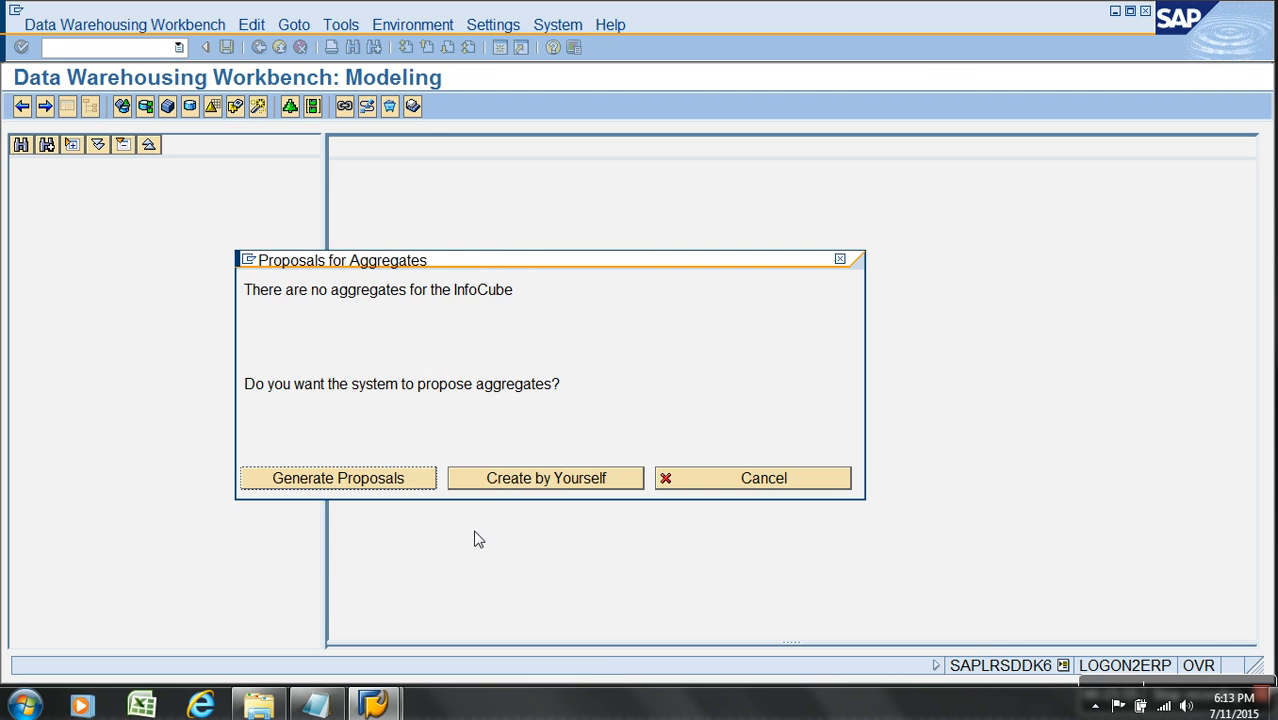
pyautogui.click(526, 476)
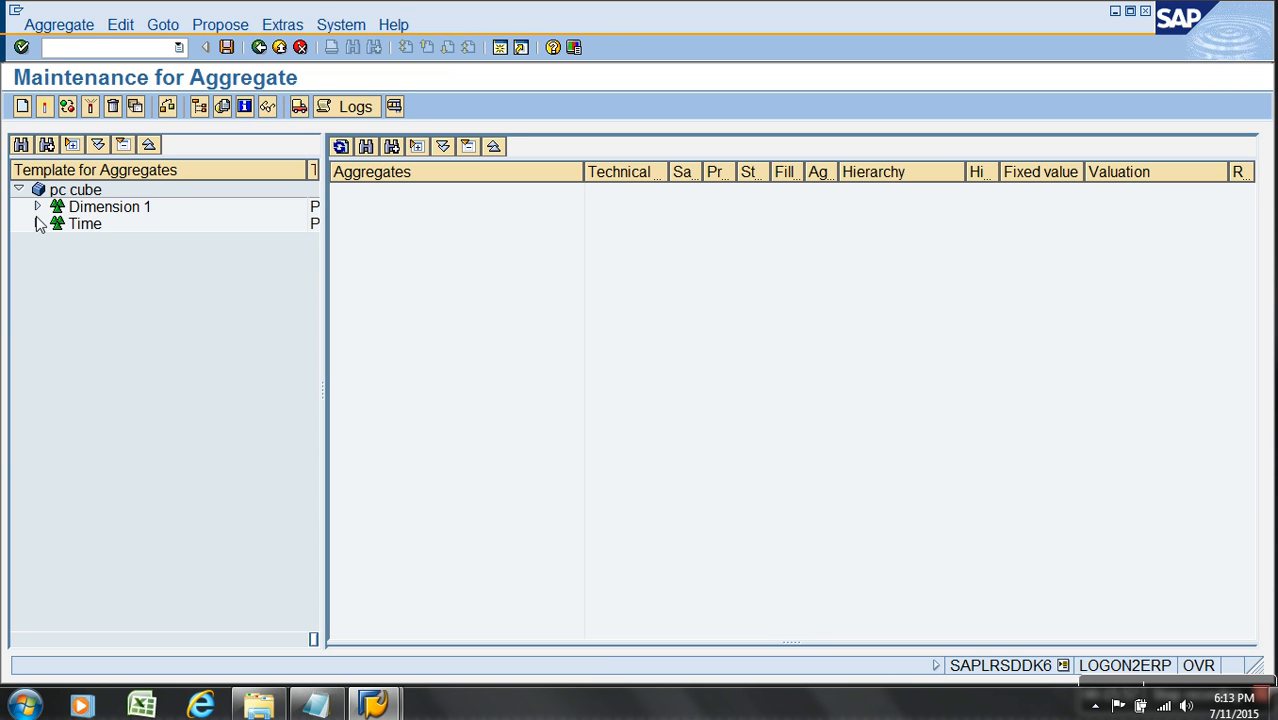
pyautogui.click(37, 206)
# Create an aggregate from the country and customer characteristics with the description ztes
pyautogui.click(116, 226)
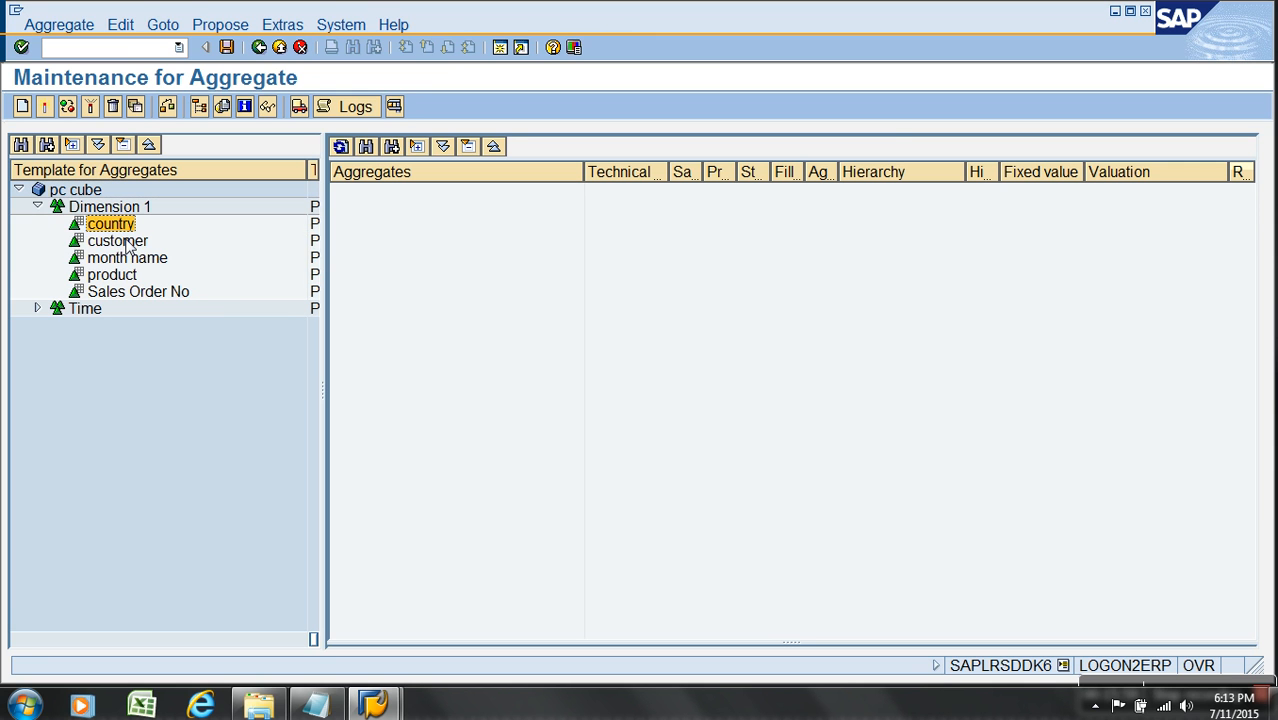
pyautogui.keyDown('ctrl'); pyautogui.click(127, 242); pyautogui.keyUp('ctrl')
pyautogui.moveTo(127, 242); pyautogui.dragTo(477, 216)
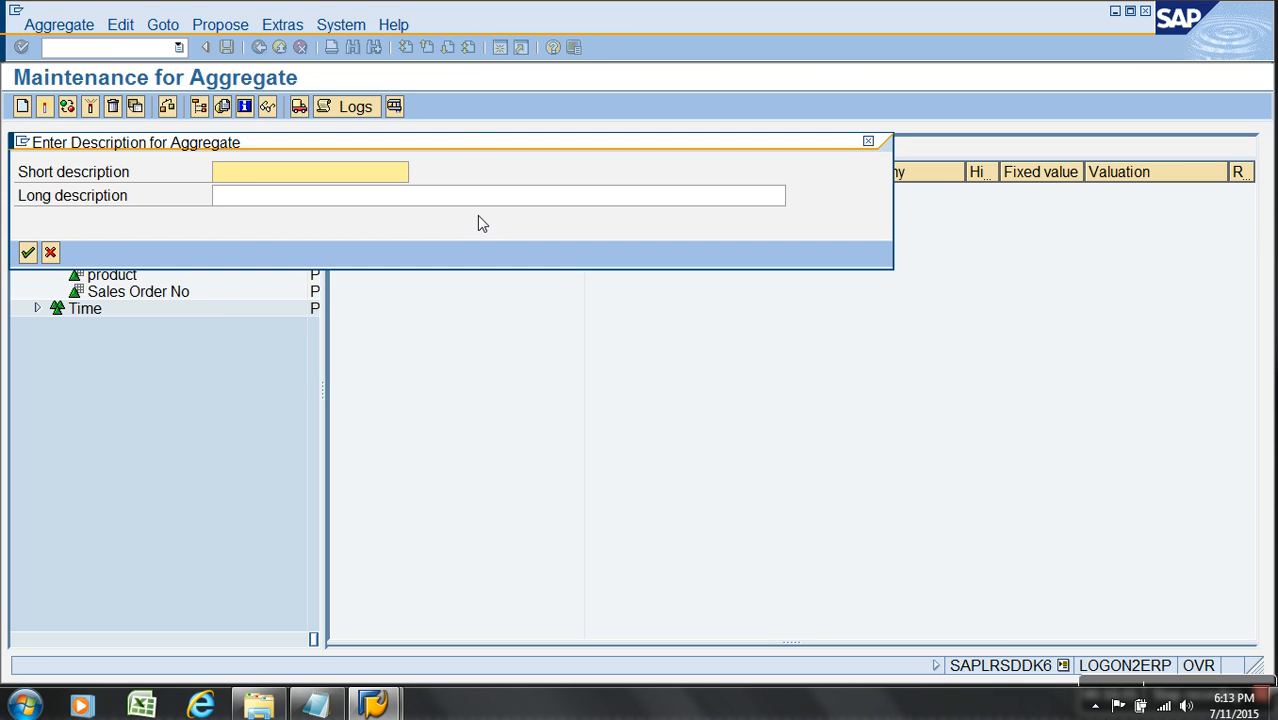
pyautogui.write('ztest')
pyautogui.press('Tab')
pyautogui.write('ztes')
pyautogui.press('Return')
# Activate and fill the ztes aggregate, refresh its job status, and return to the modeling workbench
pyautogui.click(390, 192)
pyautogui.click(44, 106)
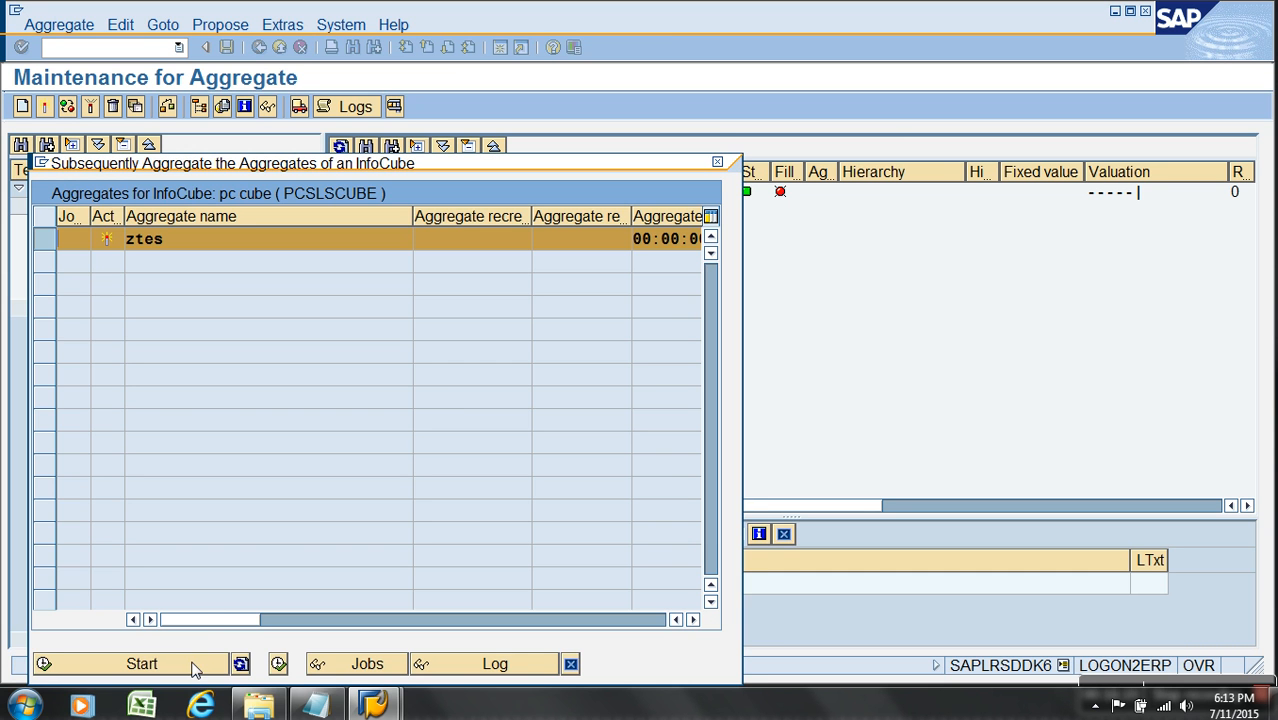
pyautogui.click(195, 665)
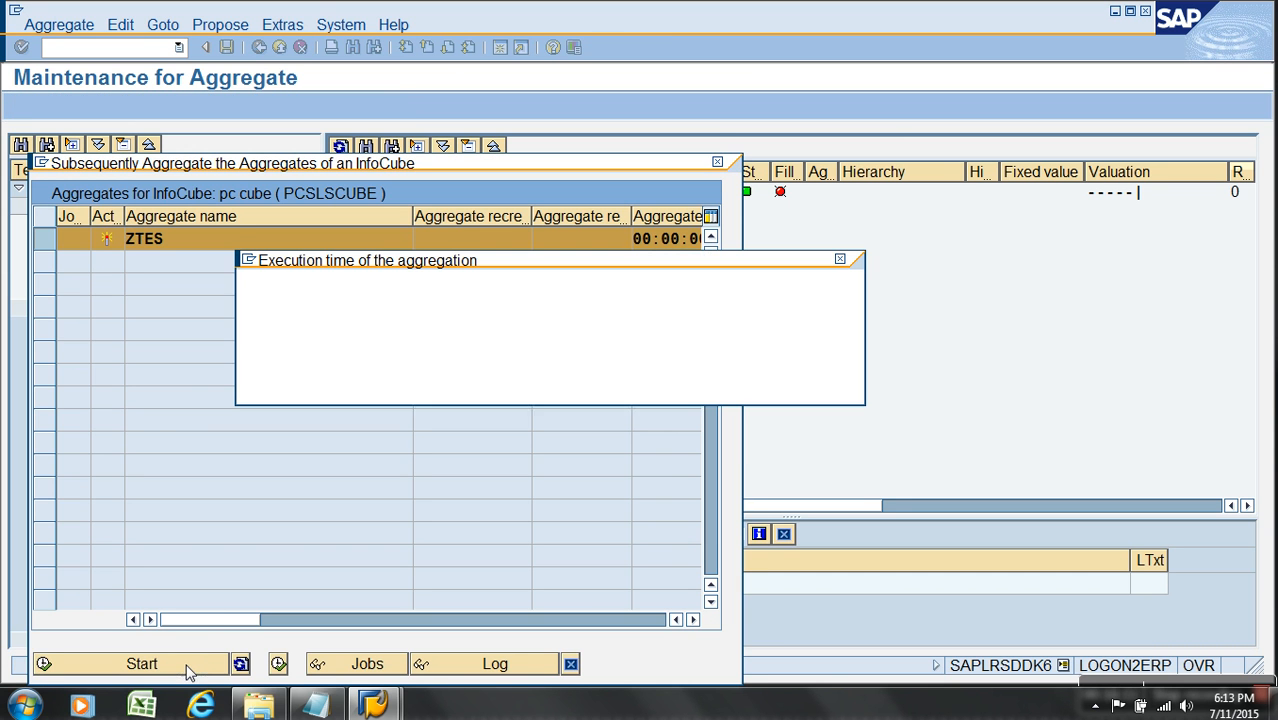
pyautogui.click(395, 393)
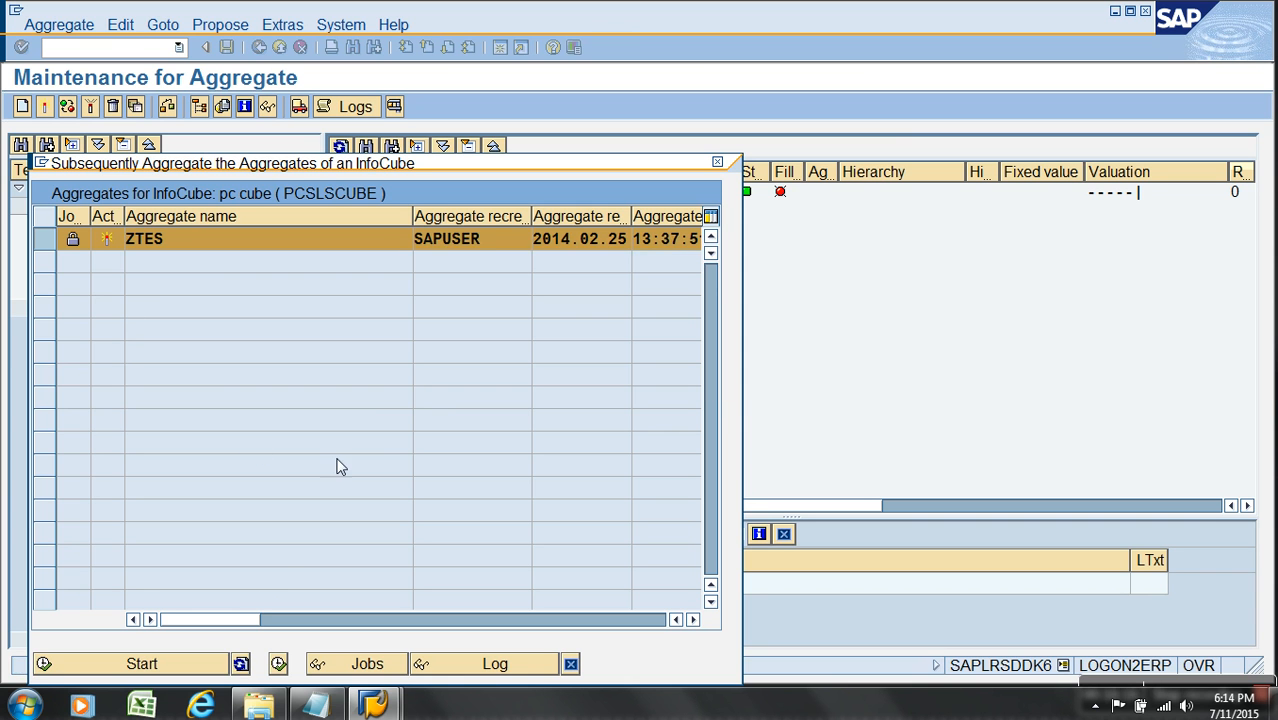
pyautogui.click(242, 665)
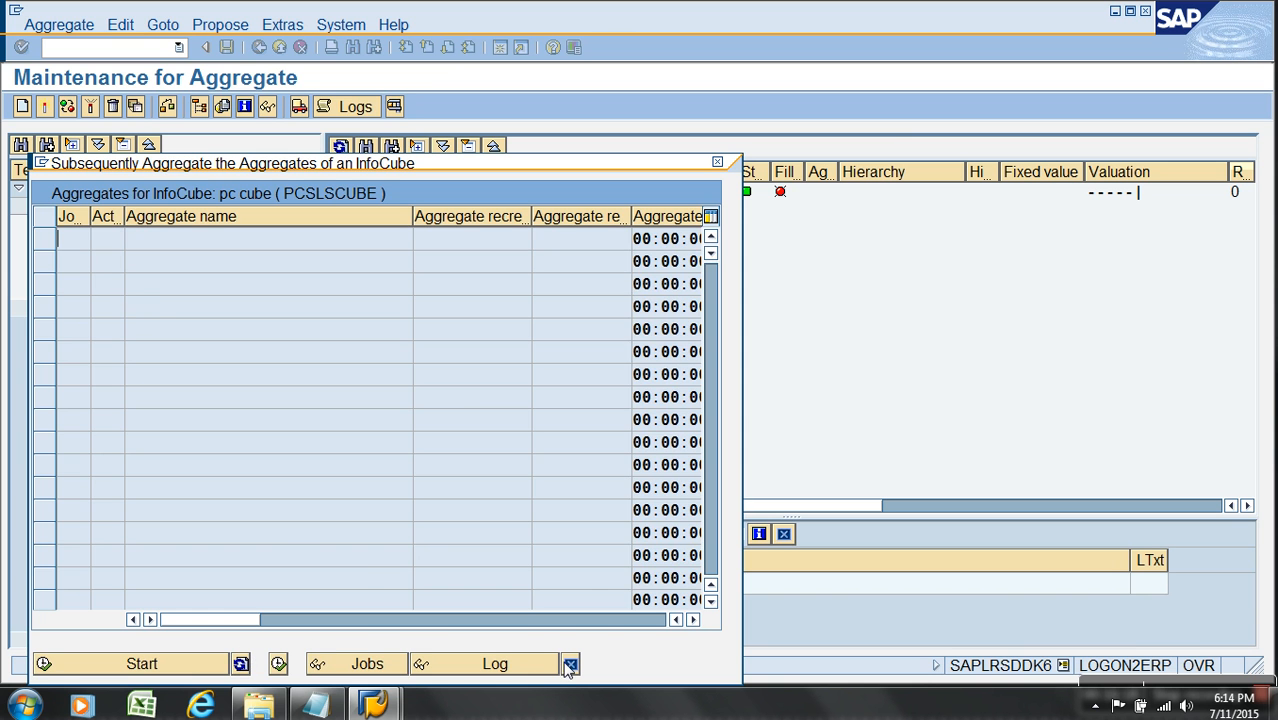
pyautogui.click(569, 666)
pyautogui.click(281, 49)
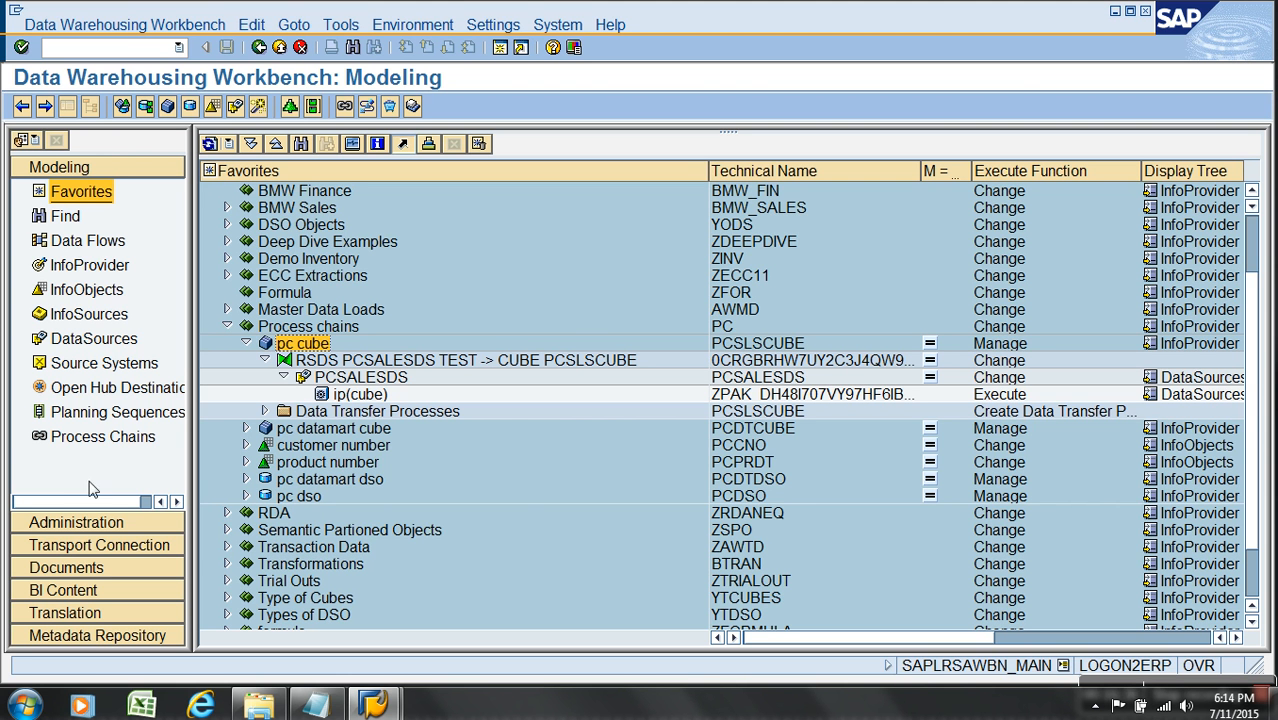
# Switch to Notepad and list "1. Start" and "2. IP" under the Demo 1 heading
pyautogui.click(315, 705)
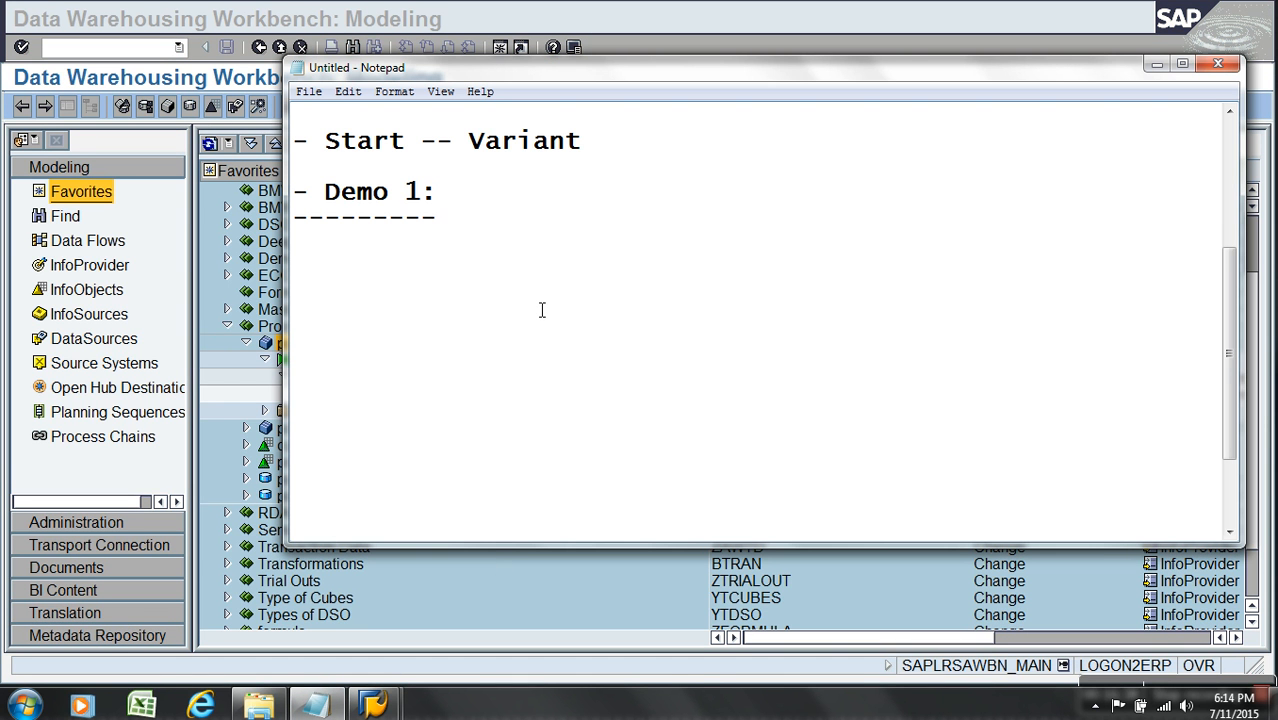
pyautogui.press('Return')
pyautogui.write('1.')
pyautogui.write('Start')
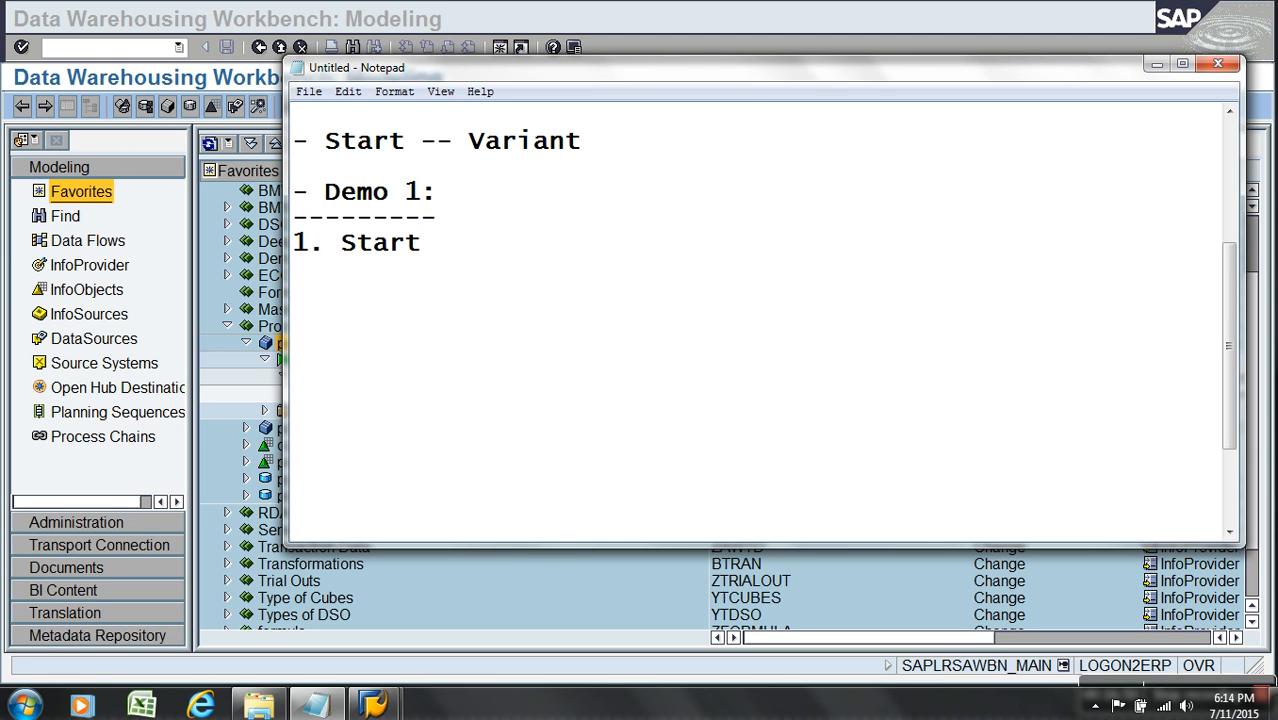
pyautogui.press('Return')
pyautogui.write('2.')
pyautogui.write('IP')
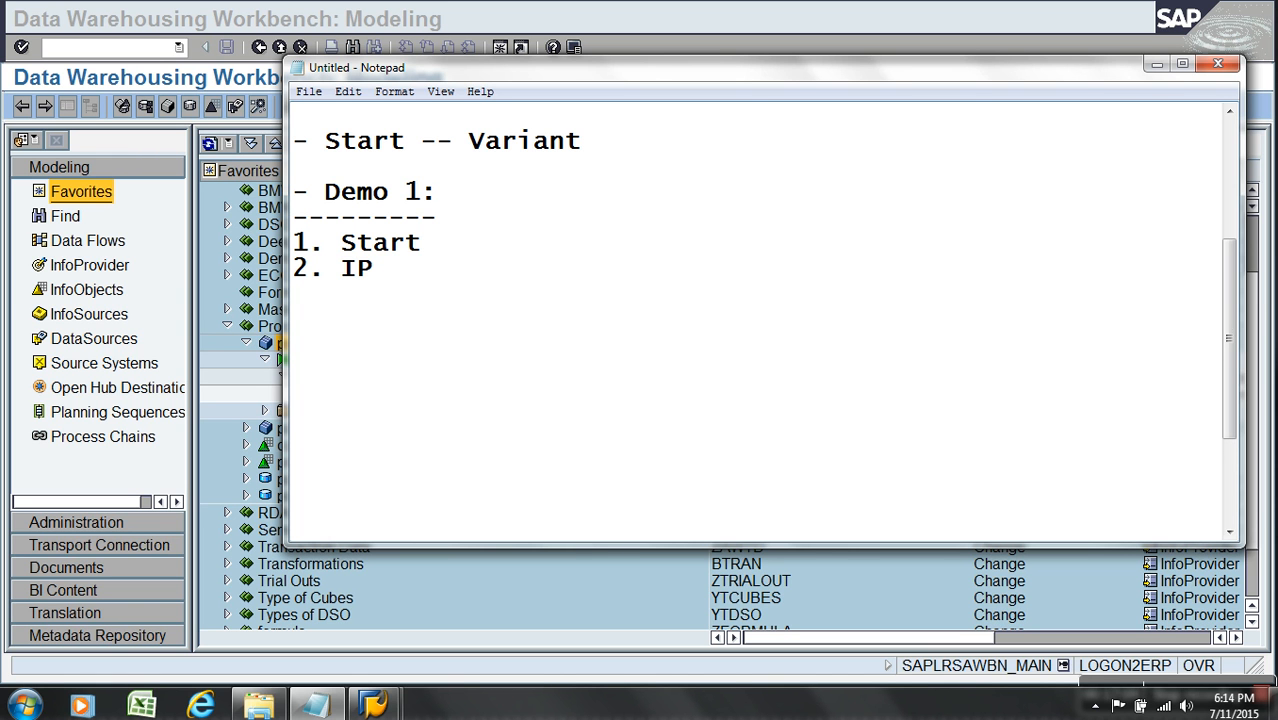
# Add "3. DTP" and "4. Roll Up" to the Demo 1 list
pyautogui.press('Return')
pyautogui.write('3. DTP')
pyautogui.press('Return')
pyautogui.write('4.')
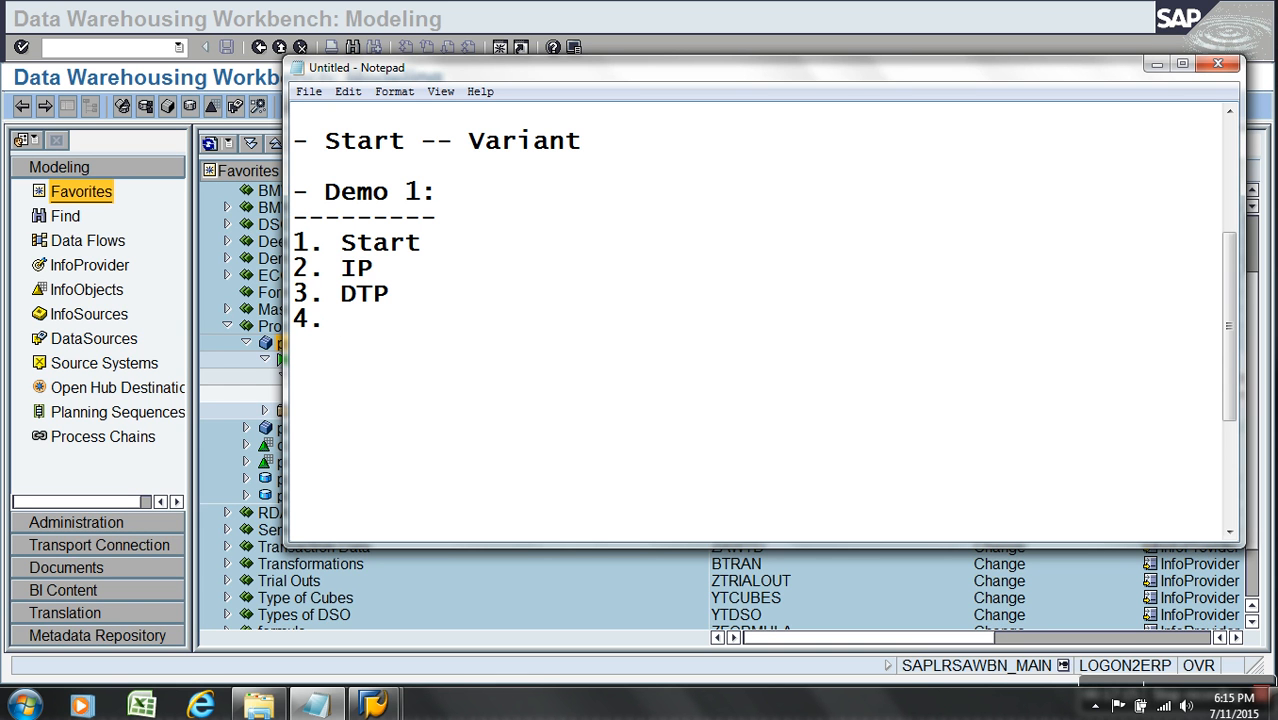
pyautogui.write('Roll Up')
# Add "5. Compression" and "6. Refresh DB Statiscs" to the Demo 1 list
pyautogui.press('Return')
pyautogui.write('5. Compression')
pyautogui.press('Return')
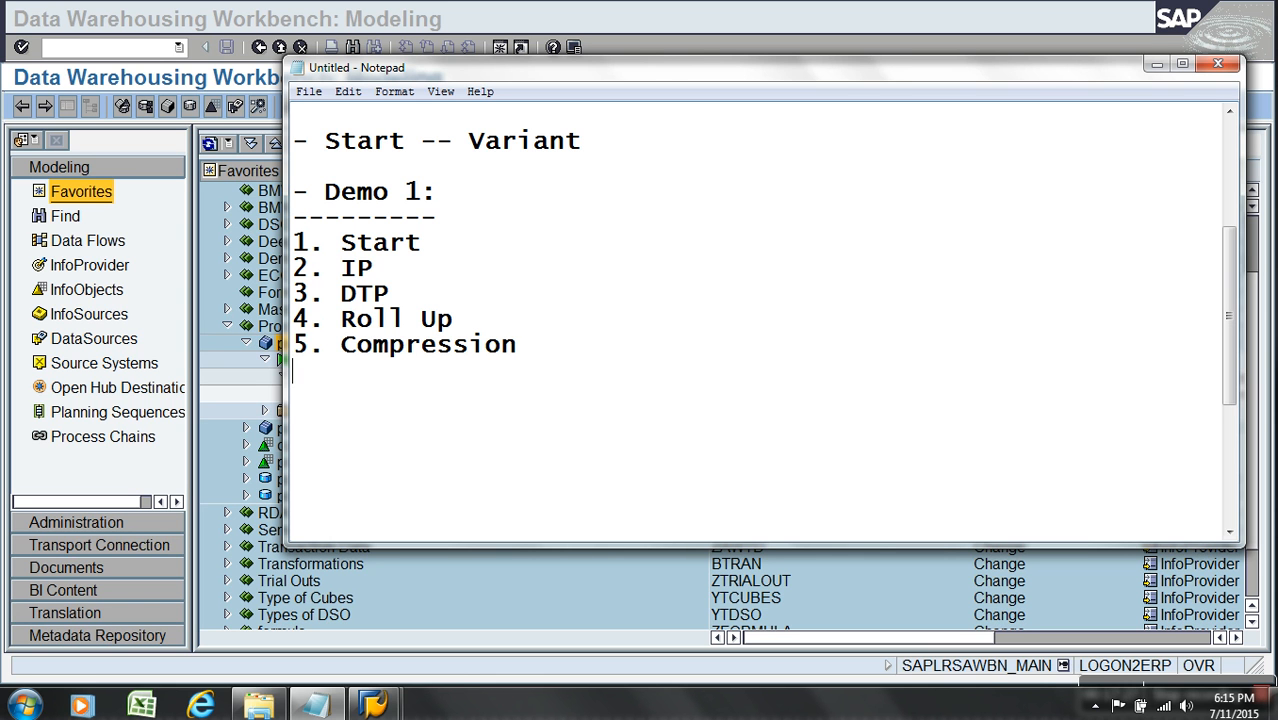
pyautogui.write('6. Ref')
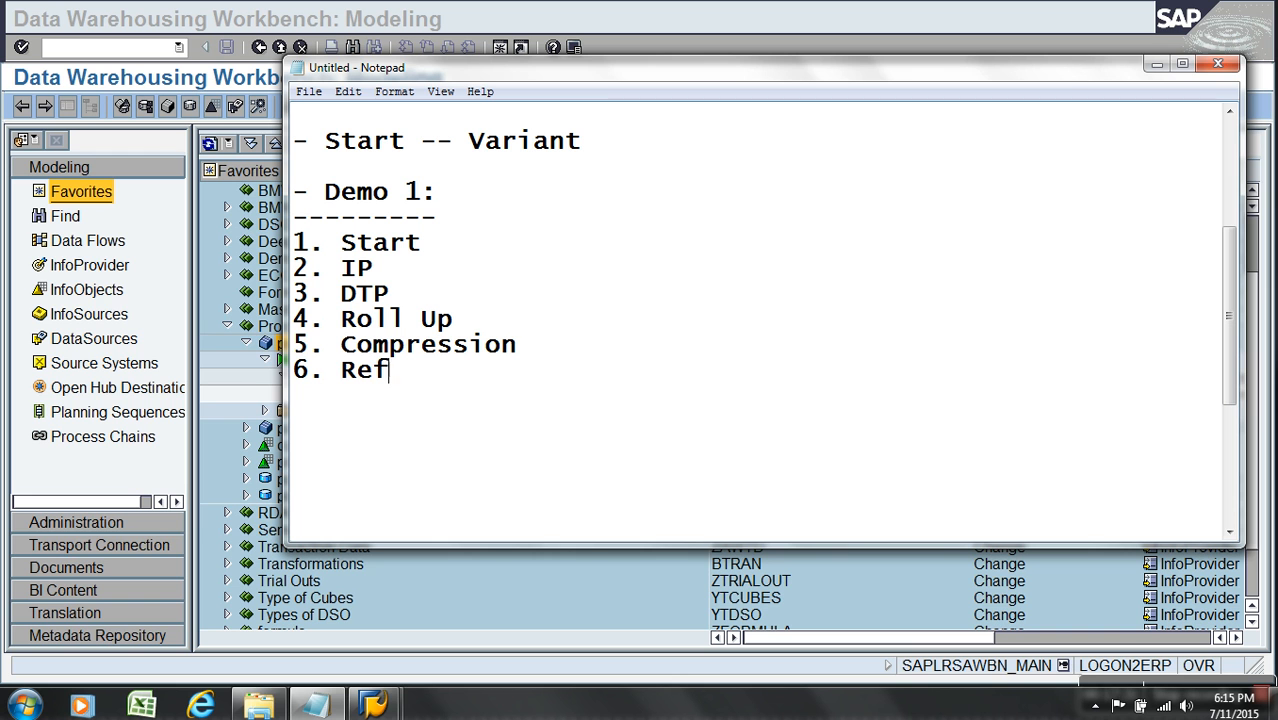
pyautogui.write('resh DB Statiscs')
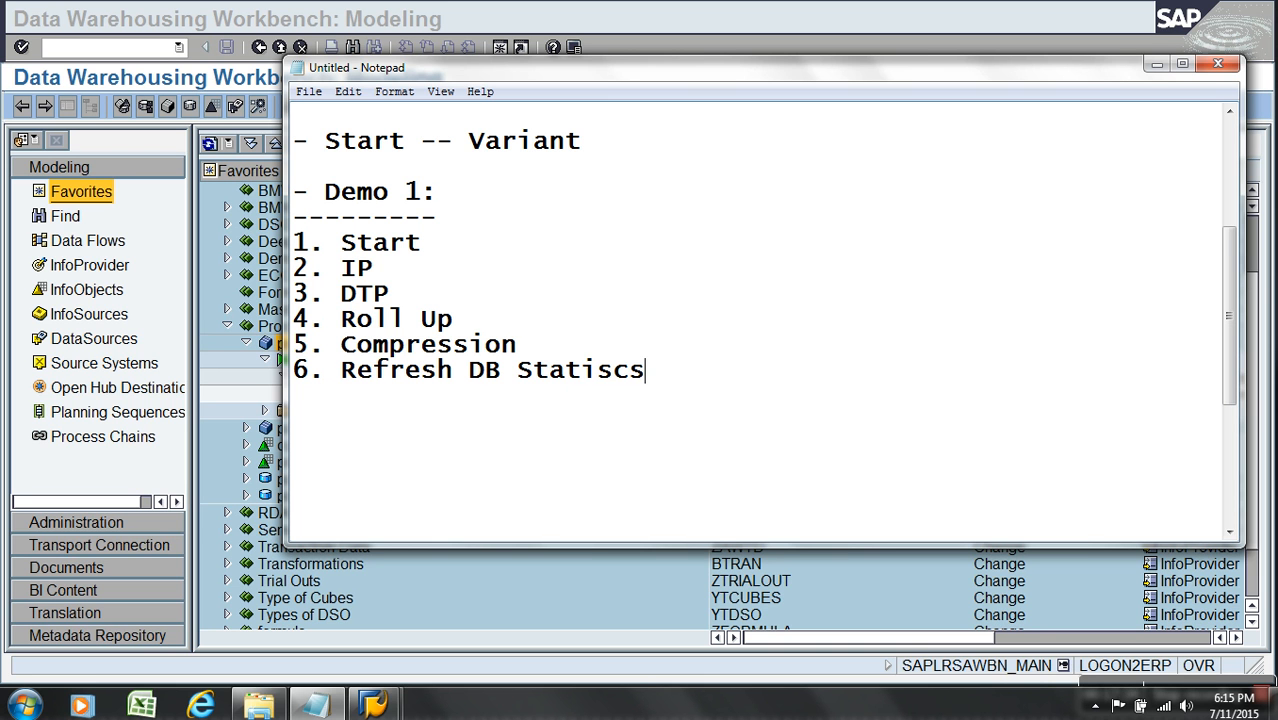
pyautogui.press('Return')
# Insert "delete index" below the IP entry and "generate index" below the DTP entry in the Demo 1 list
pyautogui.click(410, 280)
pyautogui.press('Return')
pyautogui.write('delete index')
pyautogui.click(420, 330)
pyautogui.press('Return')
pyautogui.write('ge')
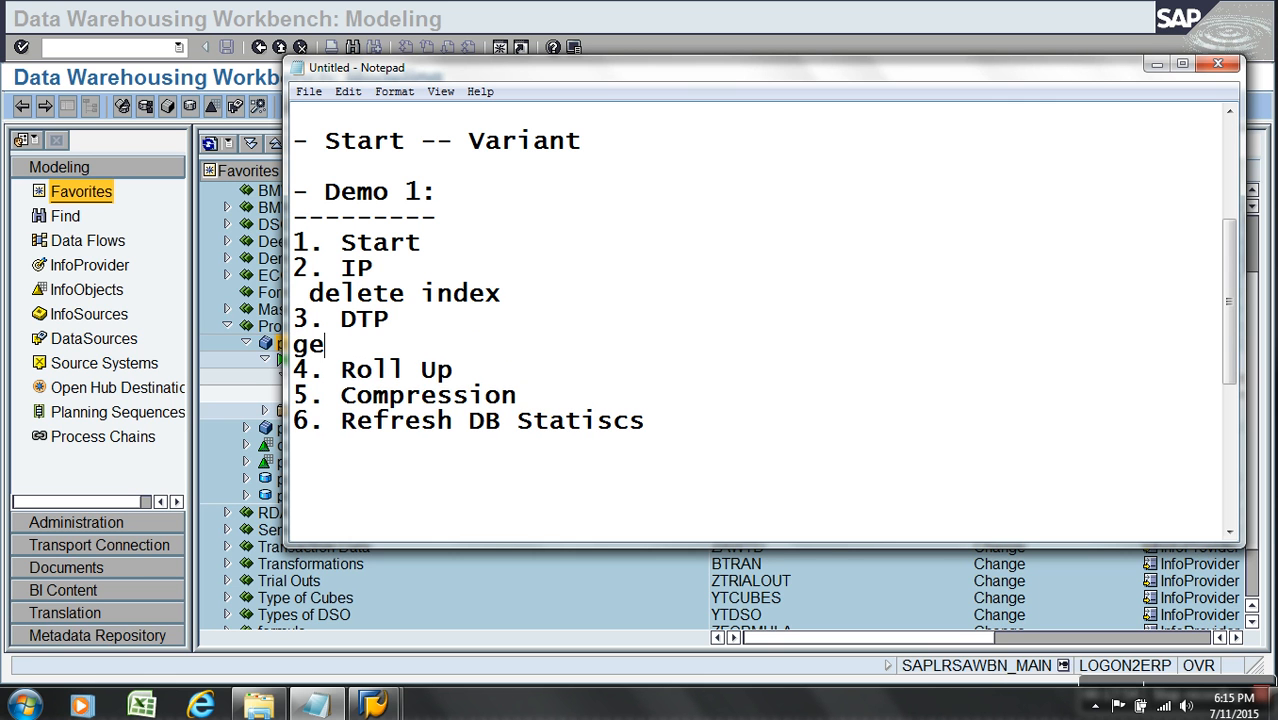
pyautogui.write('nerate index')
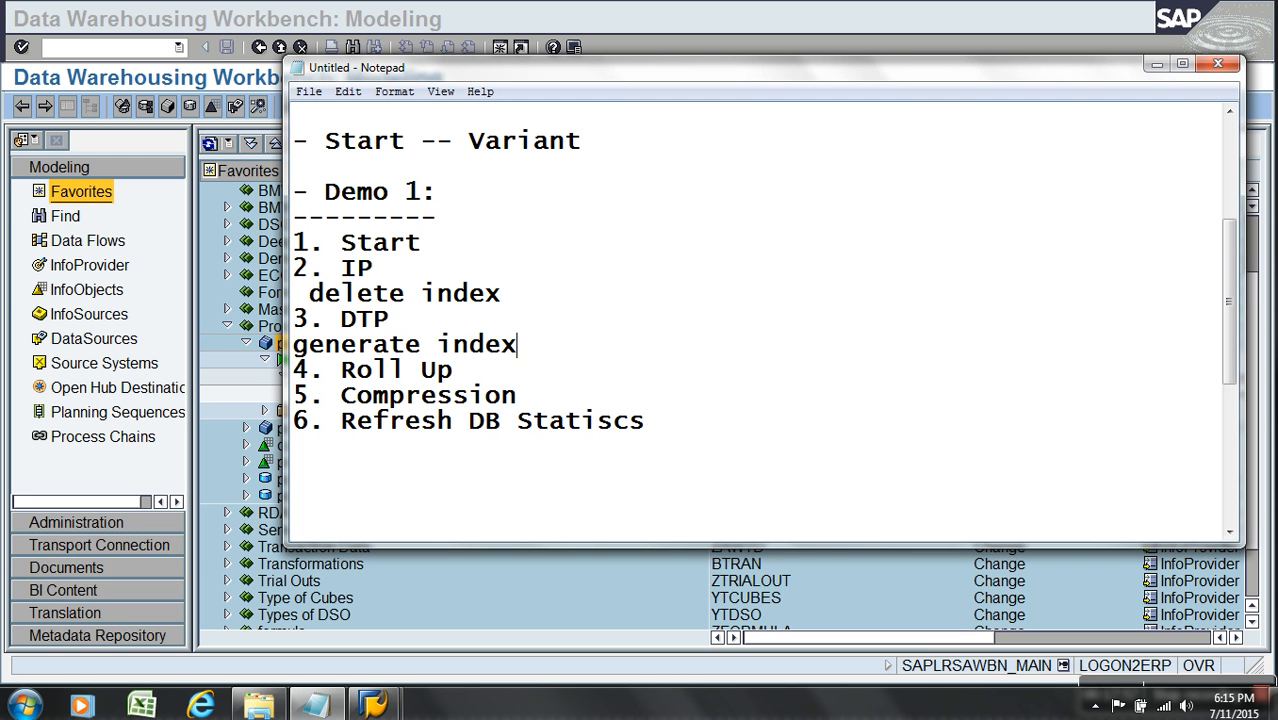
# Switch to the SAP workbench, try to open a new session, and bring up SAP Logon
pyautogui.click(734, 432)
pyautogui.click(698, 483)
pyautogui.click(585, 600)
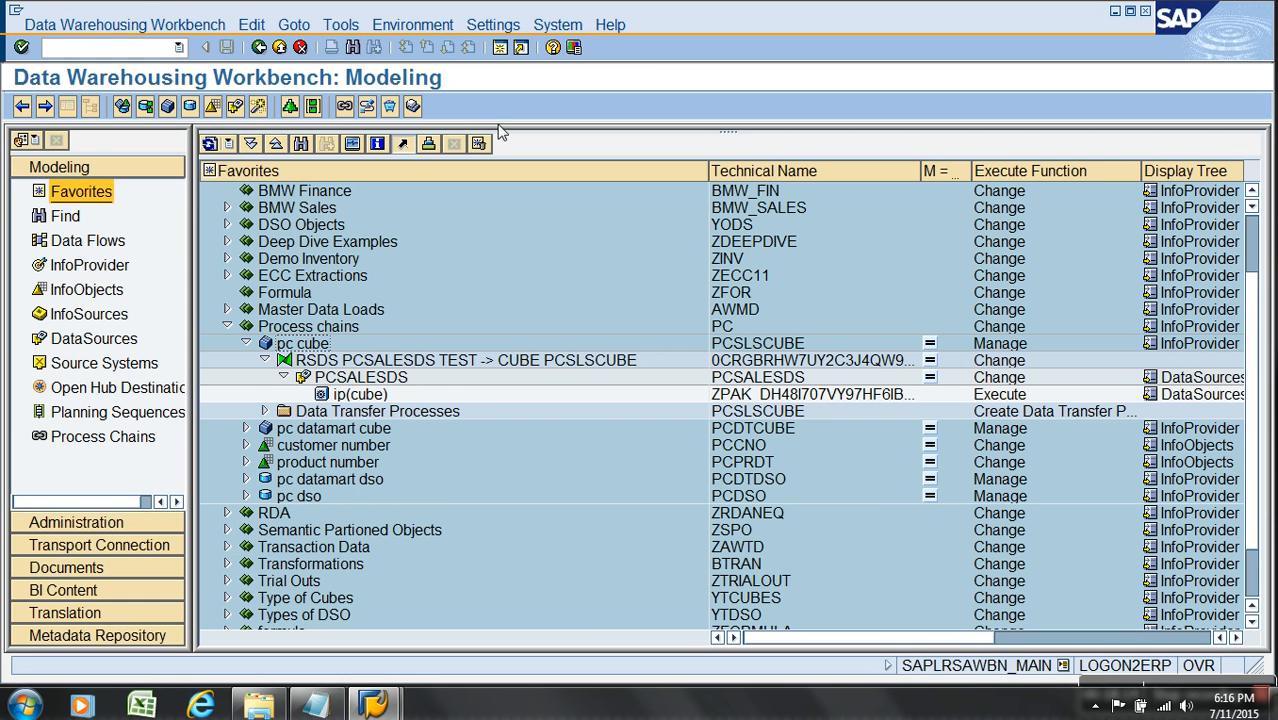
pyautogui.click(500, 47)
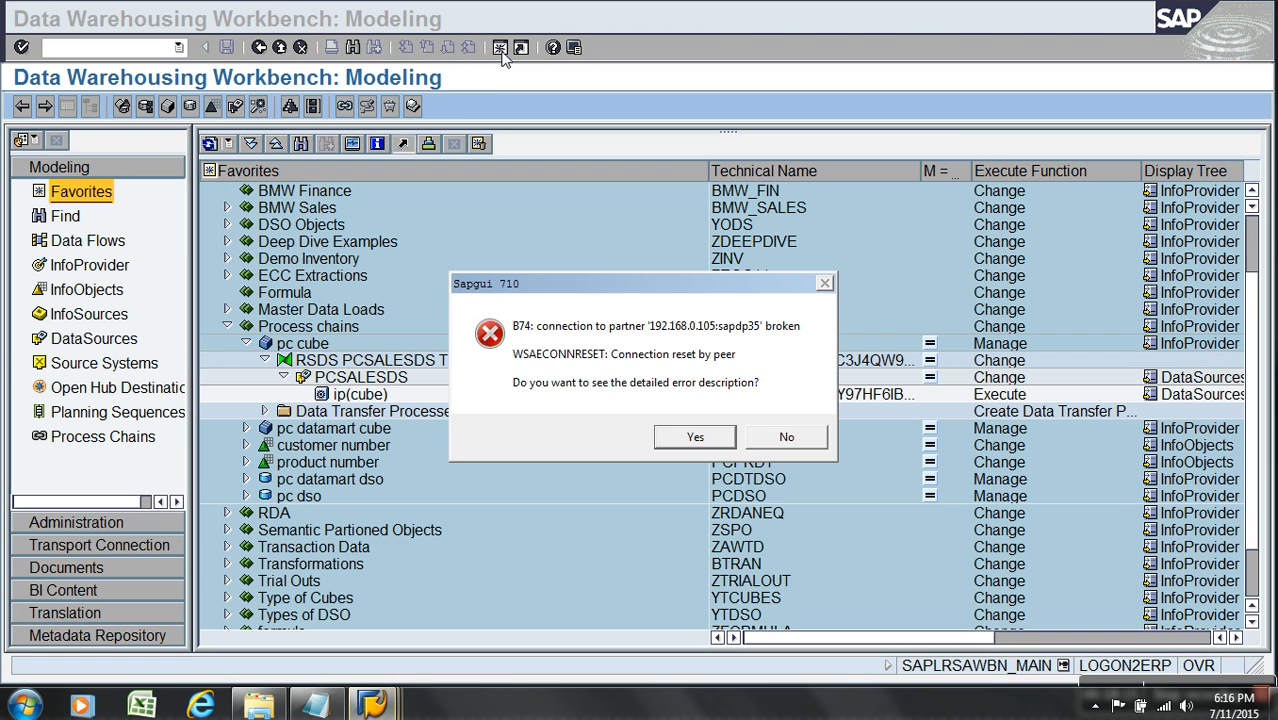
pyautogui.click(809, 446)
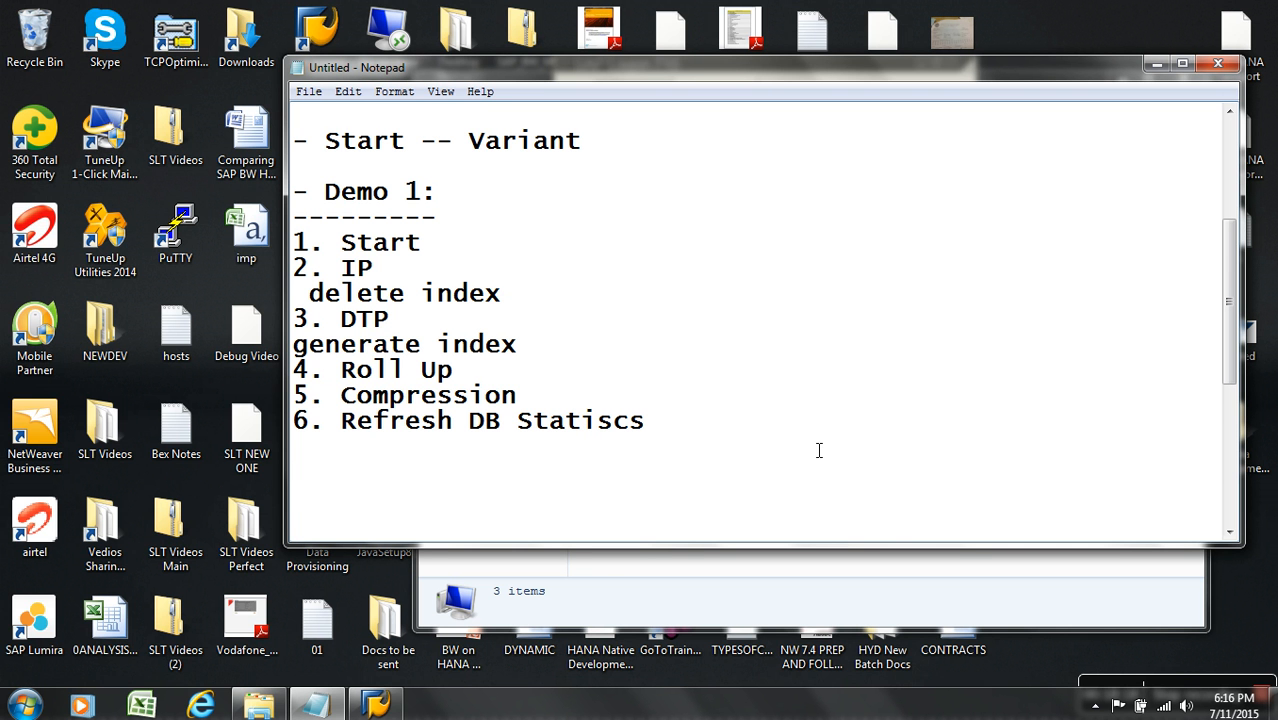
pyautogui.click(377, 705)
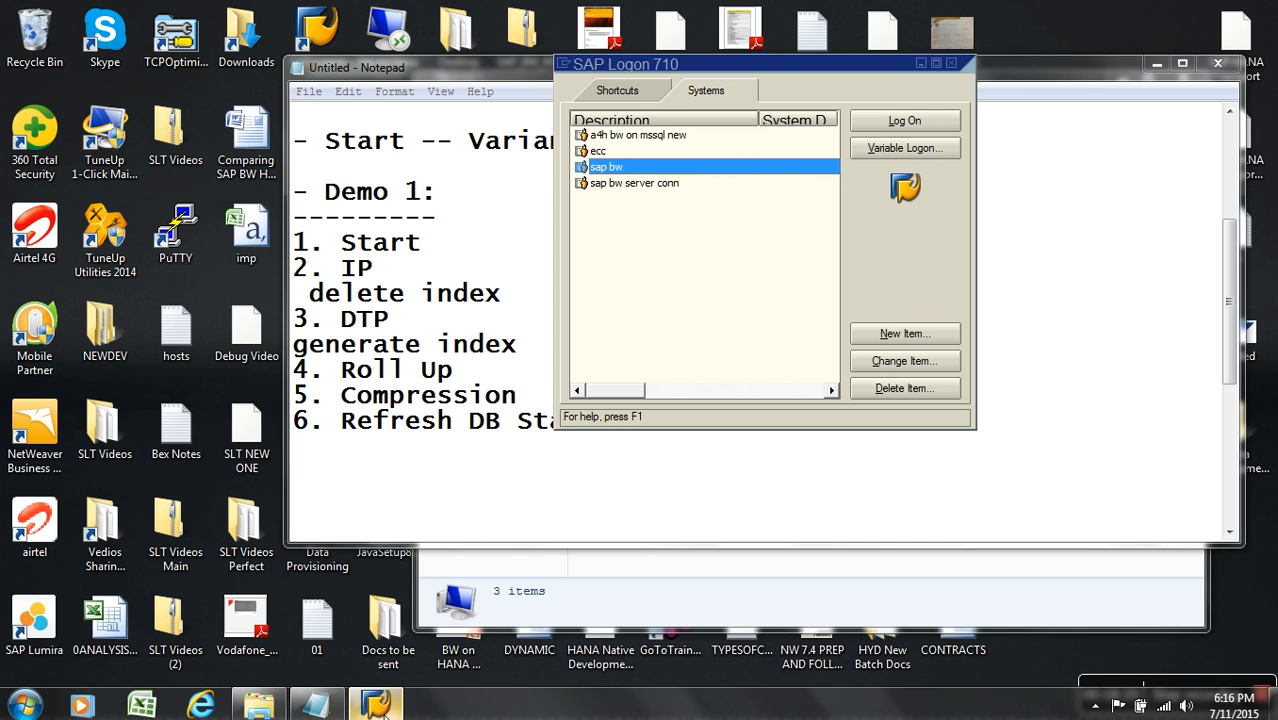
# Run "drivers" from Windows to reach the system drivers folder and open its etc subfolder
pyautogui.click(22, 706)
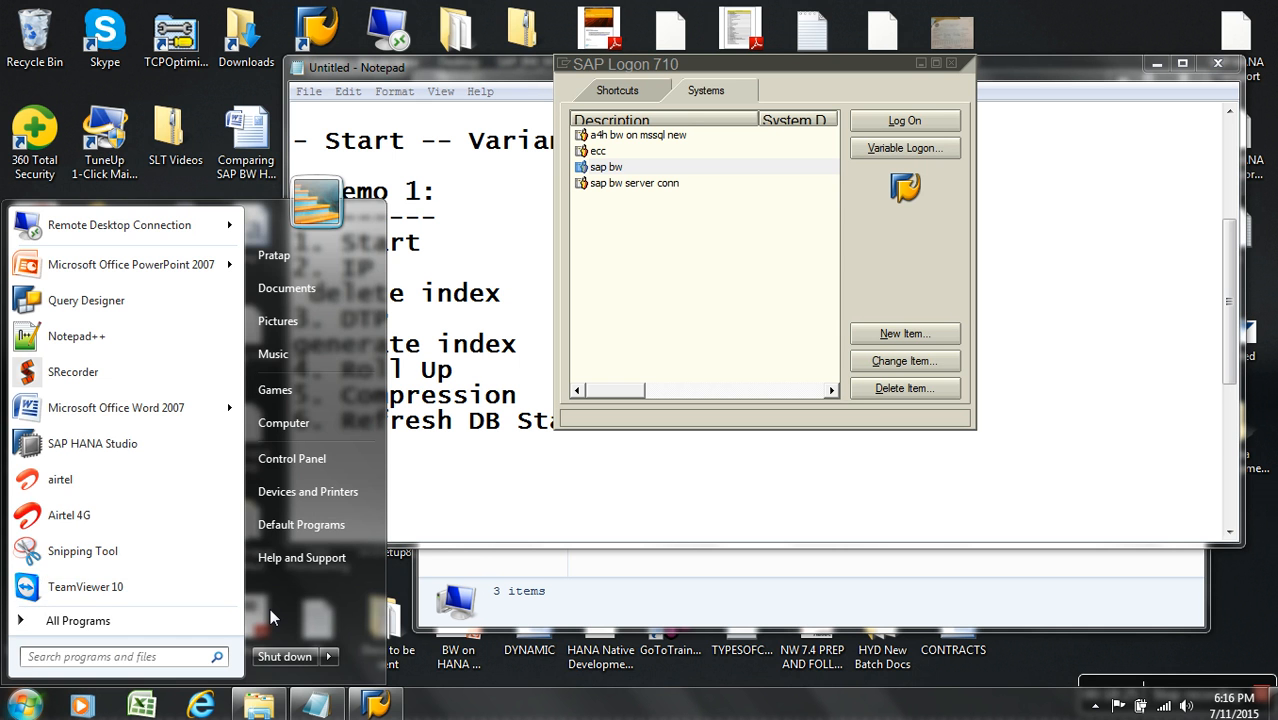
pyautogui.press('super+r')
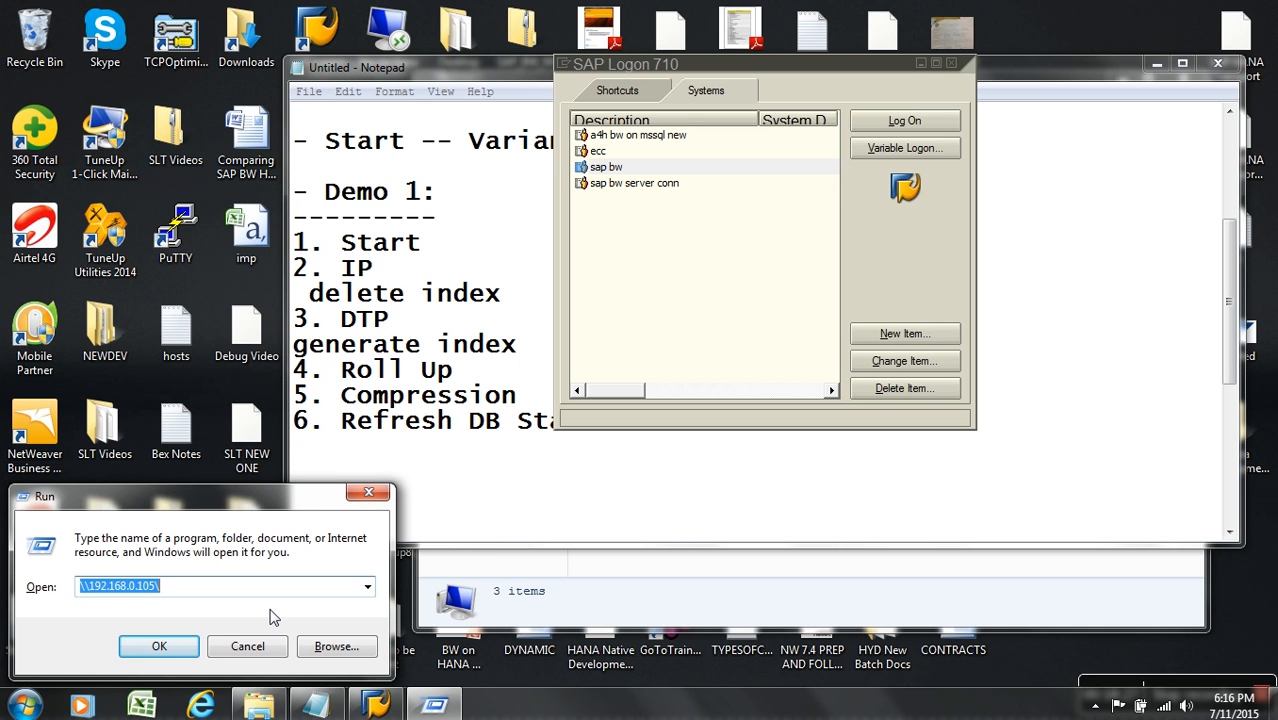
pyautogui.write('drivers')
pyautogui.press('Return')
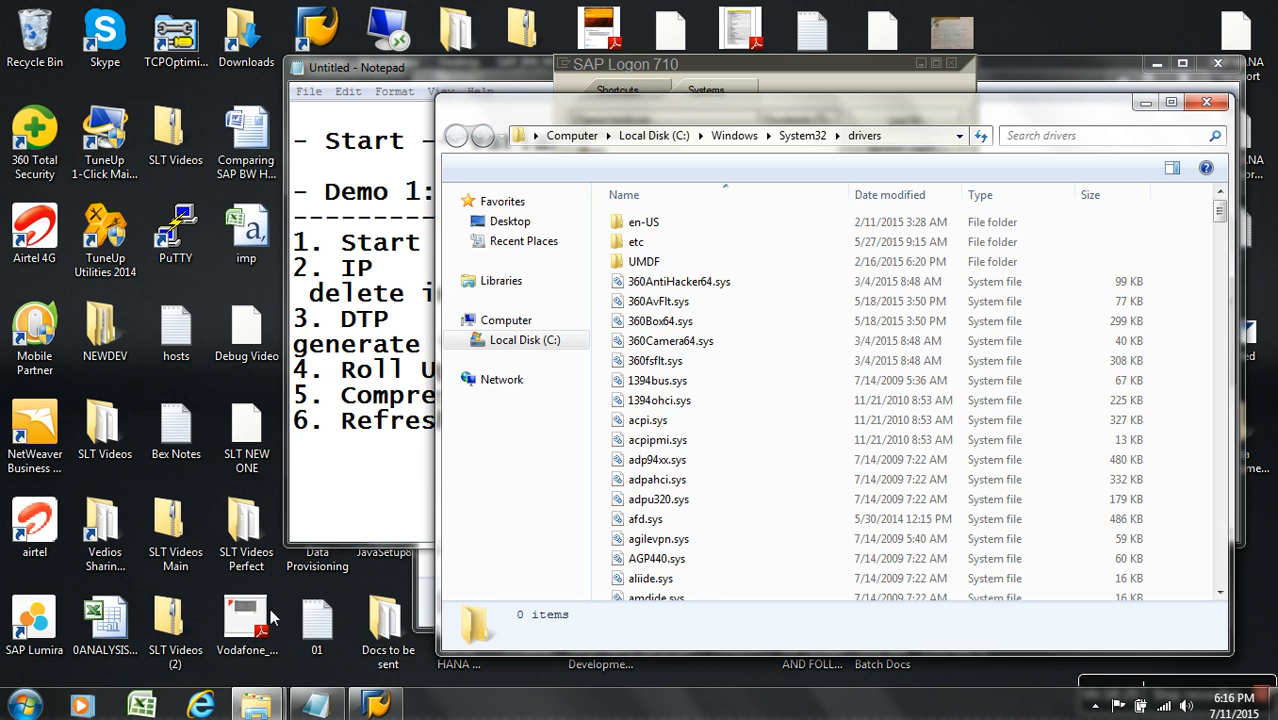
pyautogui.doubleClick(638, 243)
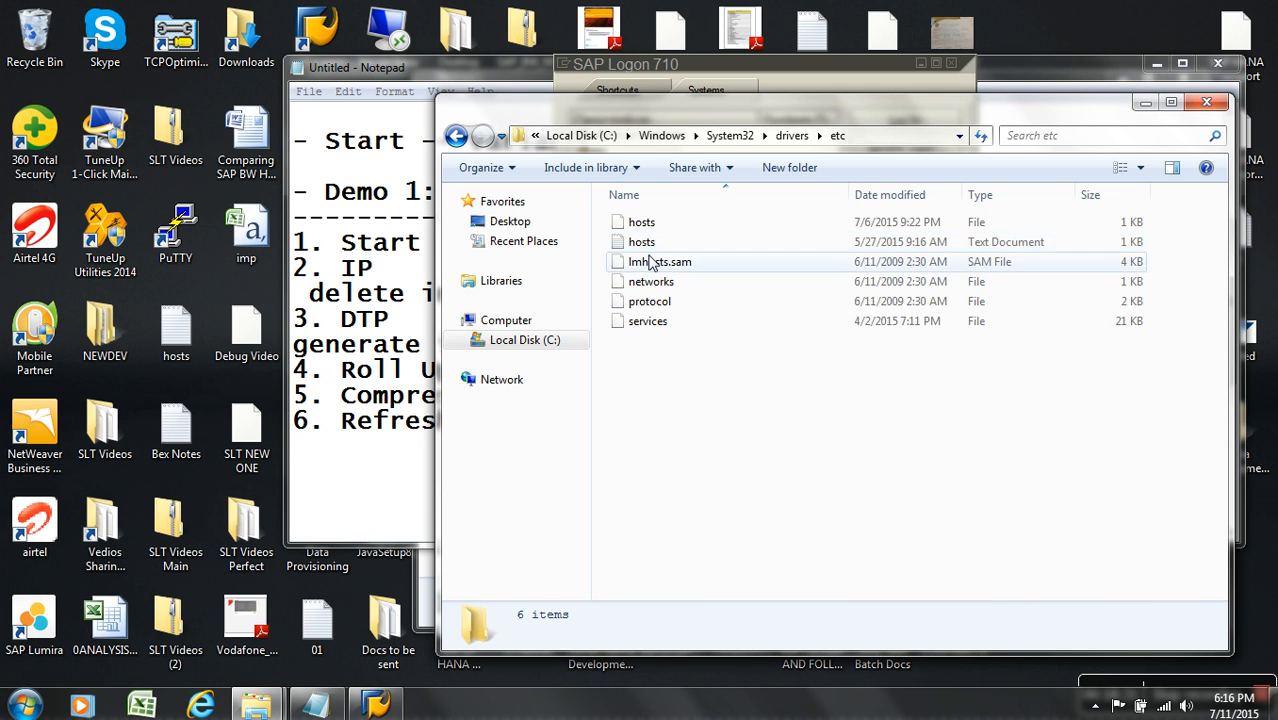
# Open the hosts file in Notepad, copy the host name LOGON2ERP.BESTCHOICEIT.COM, and close the file
pyautogui.click(650, 228)
pyautogui.doubleClick(648, 225)
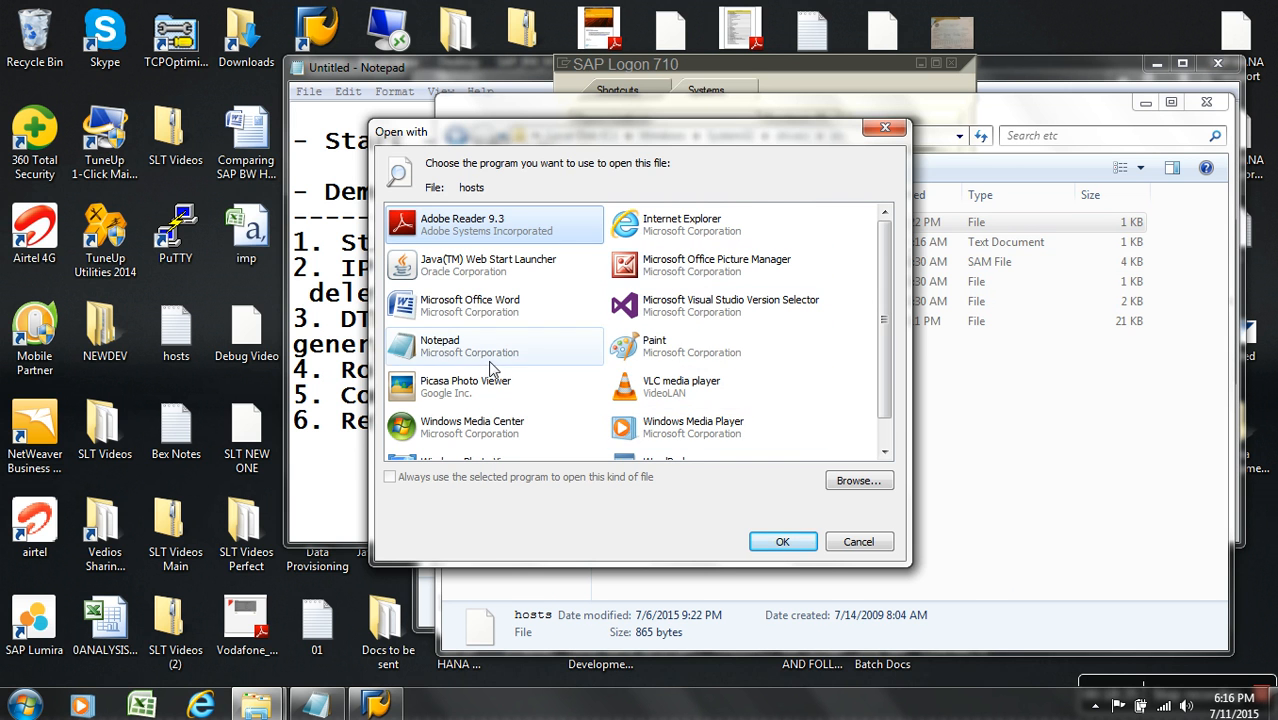
pyautogui.click(480, 352)
pyautogui.click(782, 541)
pyautogui.scroll(-5, 680, 525)
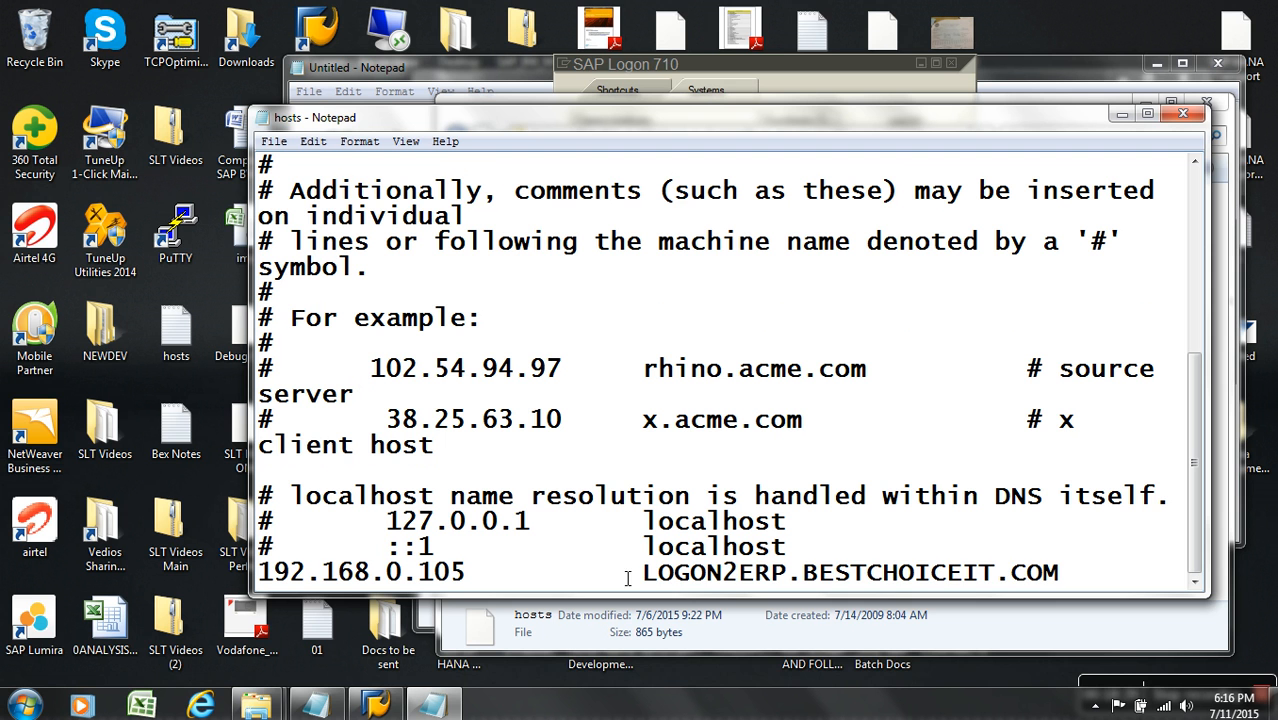
pyautogui.moveTo(642, 572); pyautogui.dragTo(1122, 578)
pyautogui.hotkey('ctrl', 'c')
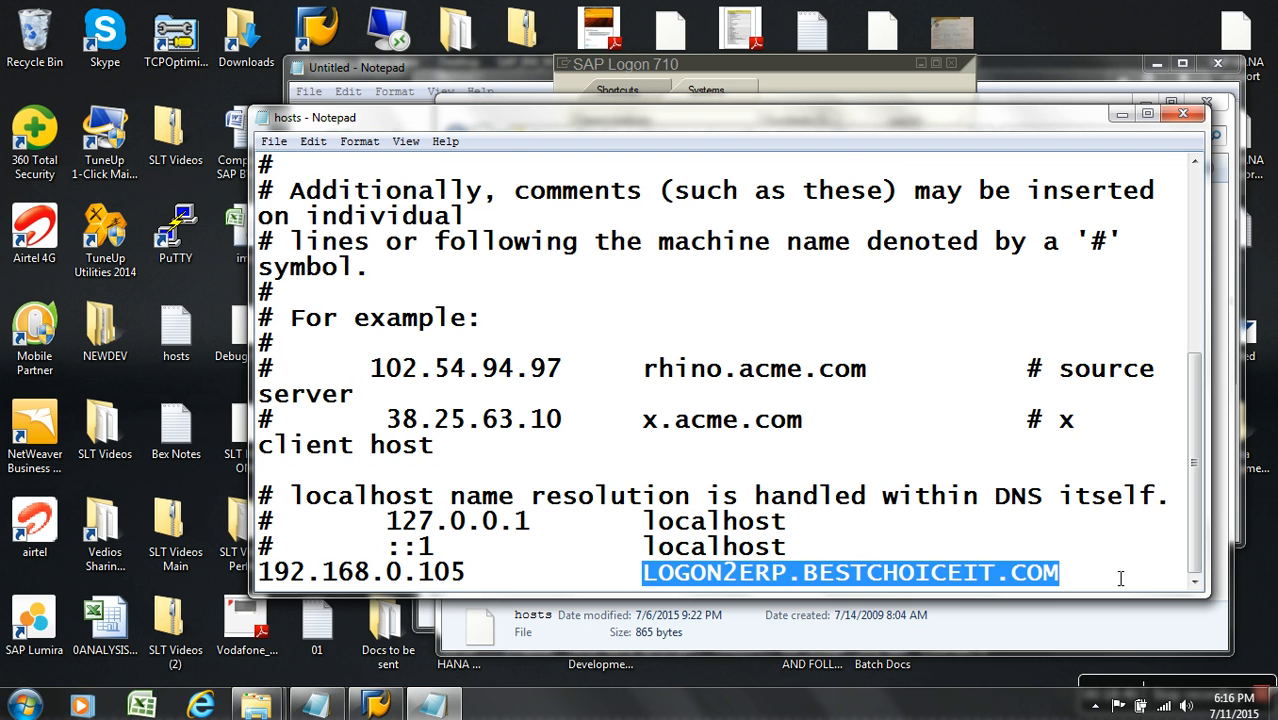
pyautogui.click(1183, 113)
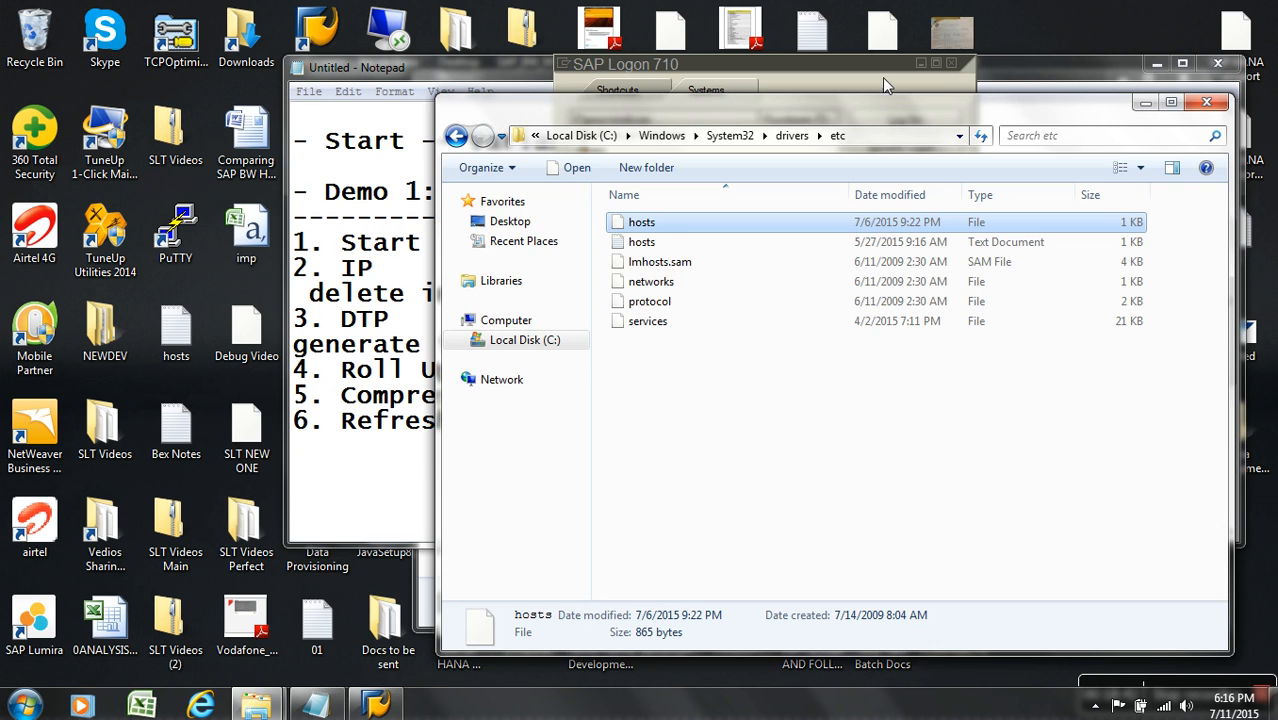
# Set the sap bw entry's application server to LOGON2ERP.BESTCHOICEIT.COM in SAP Logon and try to log on
pyautogui.click(938, 80)
pyautogui.click(904, 361)
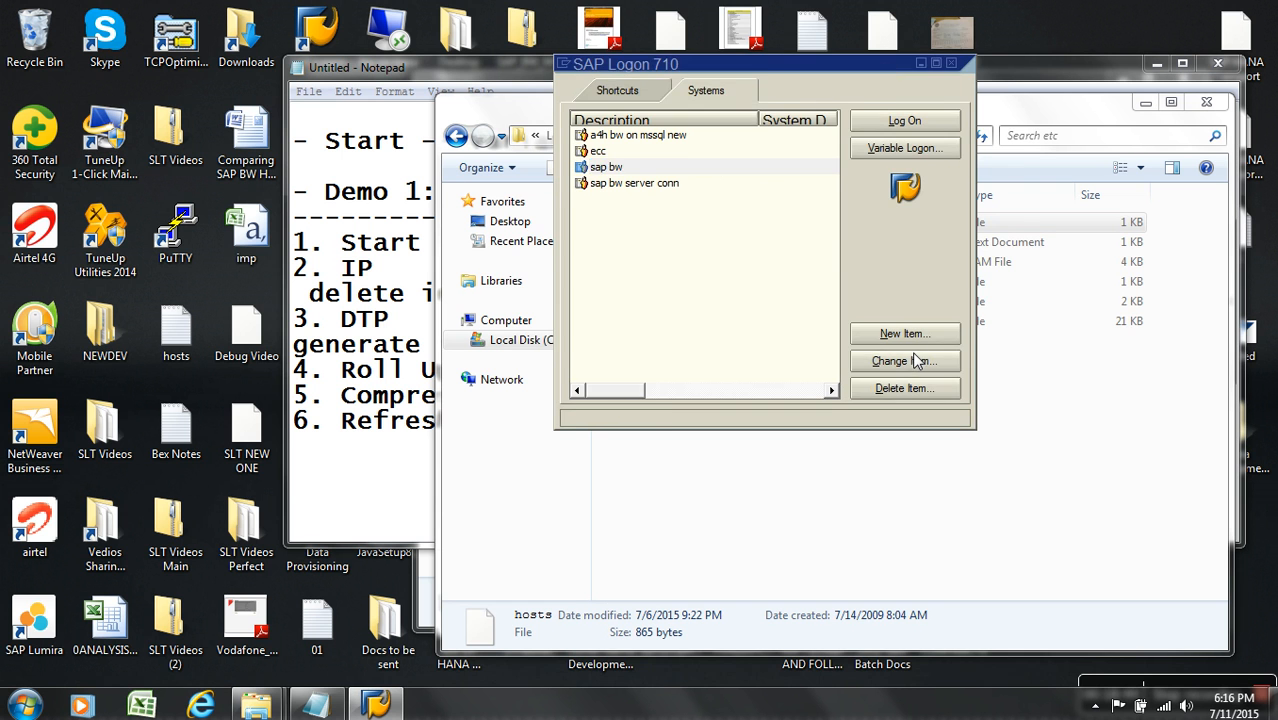
pyautogui.doubleClick(799, 243)
pyautogui.hotkey('ctrl', 'v')
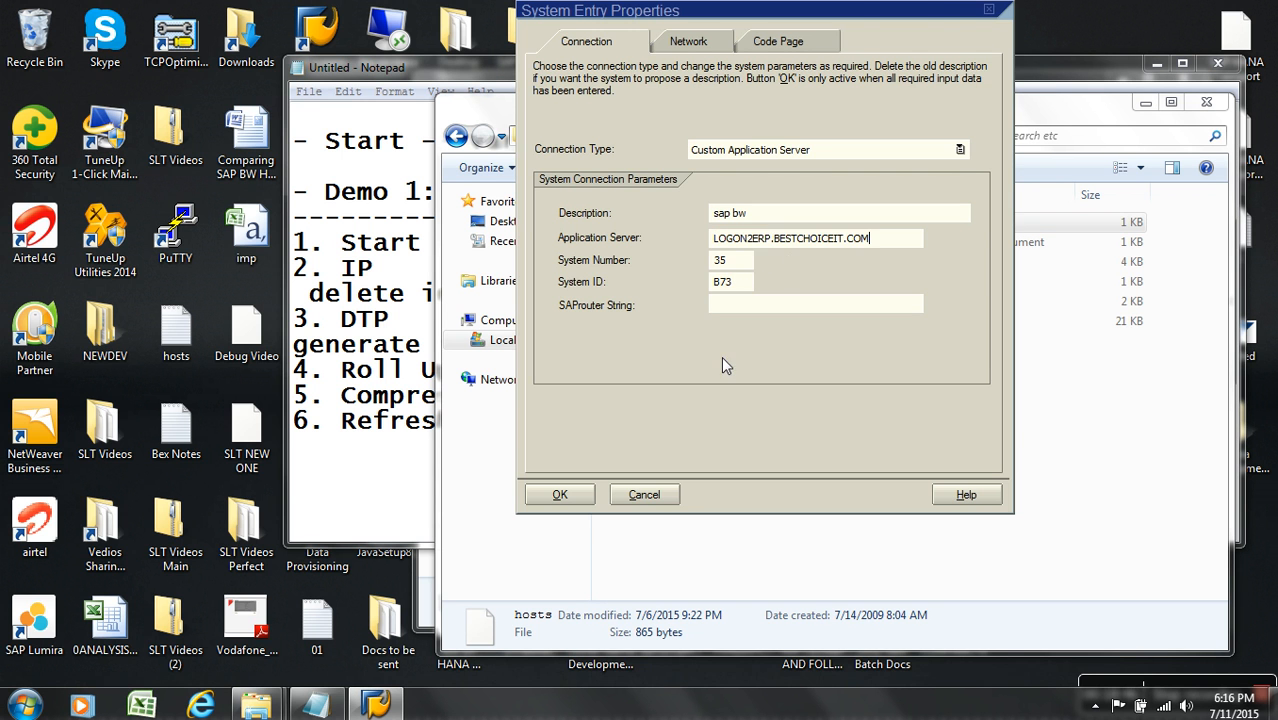
pyautogui.click(588, 490)
pyautogui.click(890, 120)
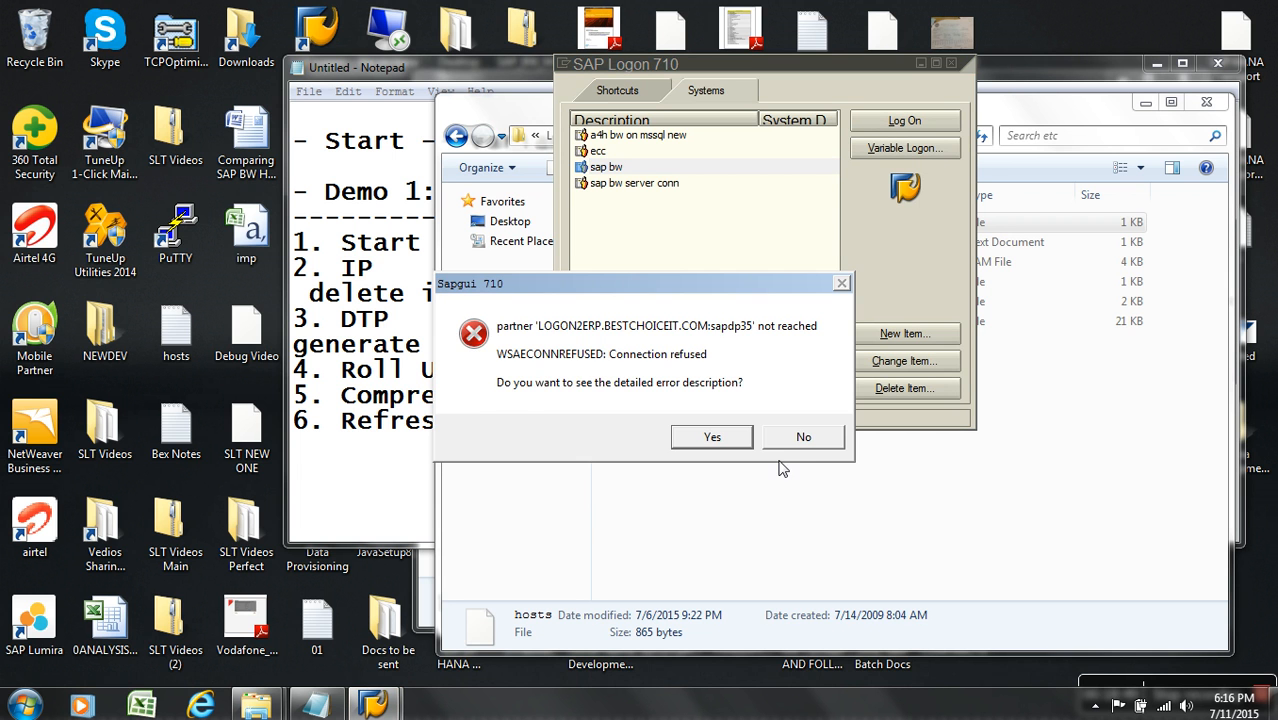
pyautogui.click(790, 440)
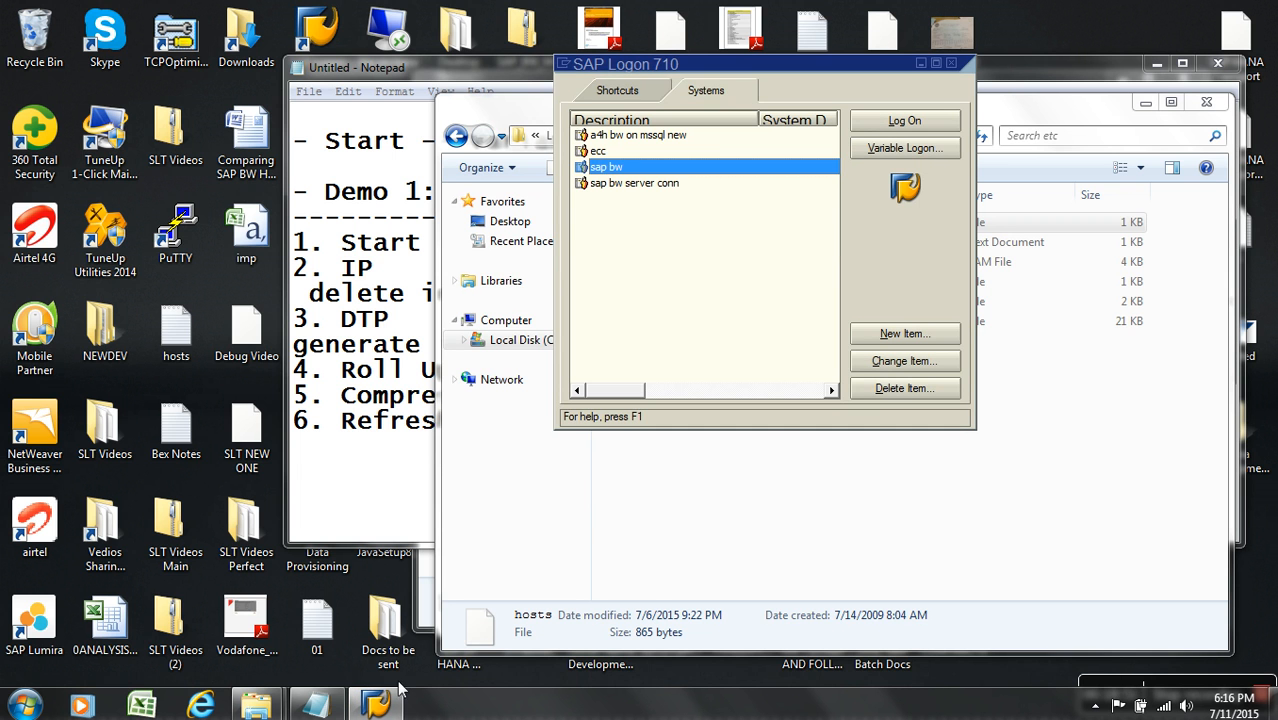
# Return to the etc folder and reopen the hosts file in Notepad
pyautogui.click(318, 706)
pyautogui.click(437, 596)
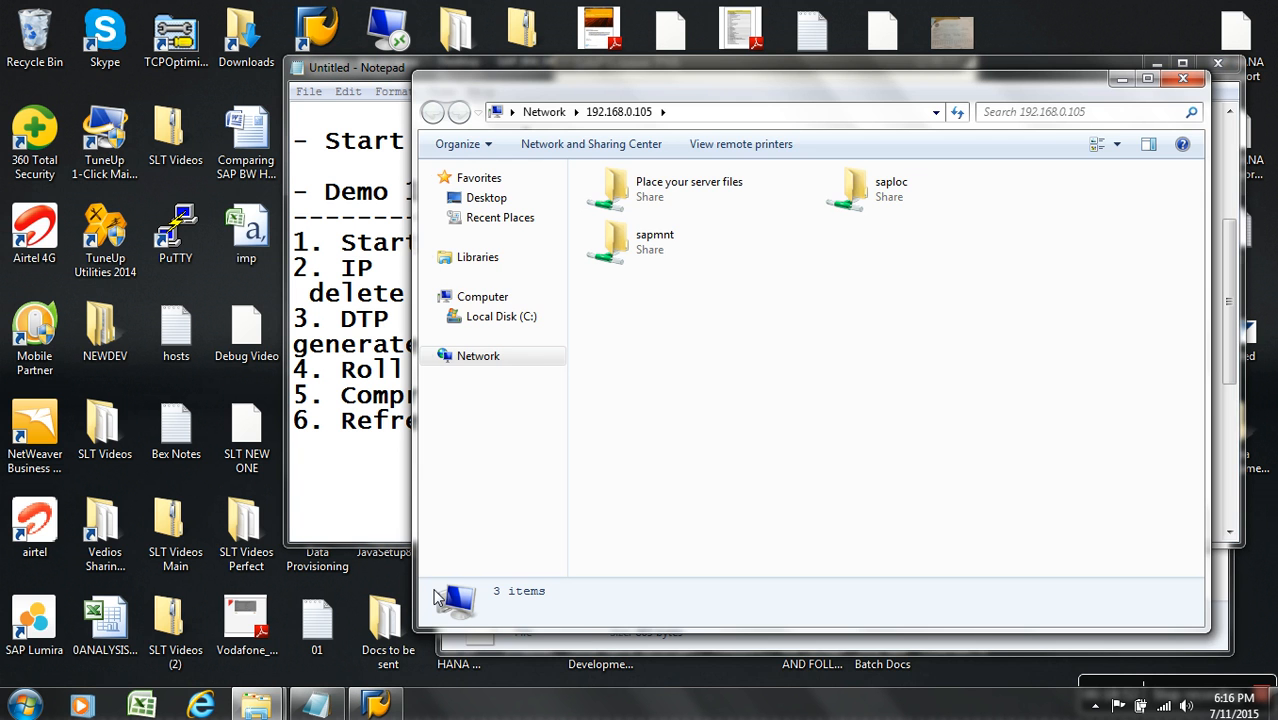
pyautogui.click(598, 645)
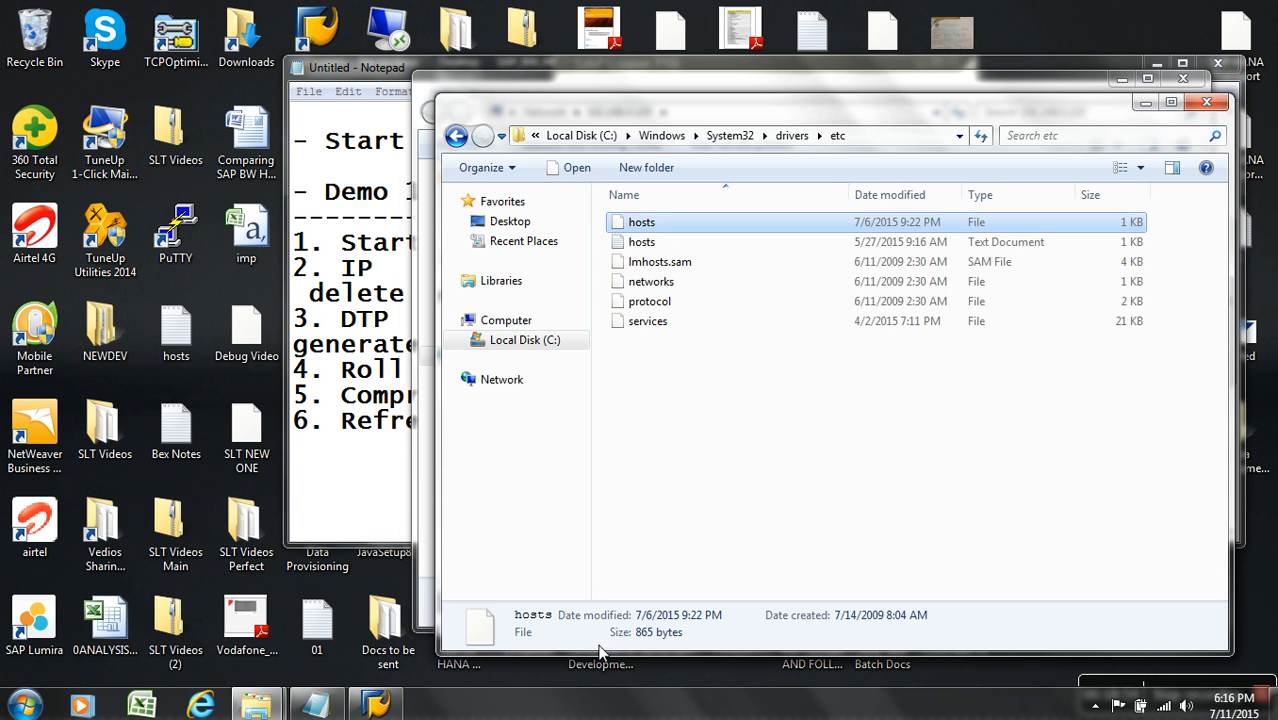
pyautogui.doubleClick(645, 226)
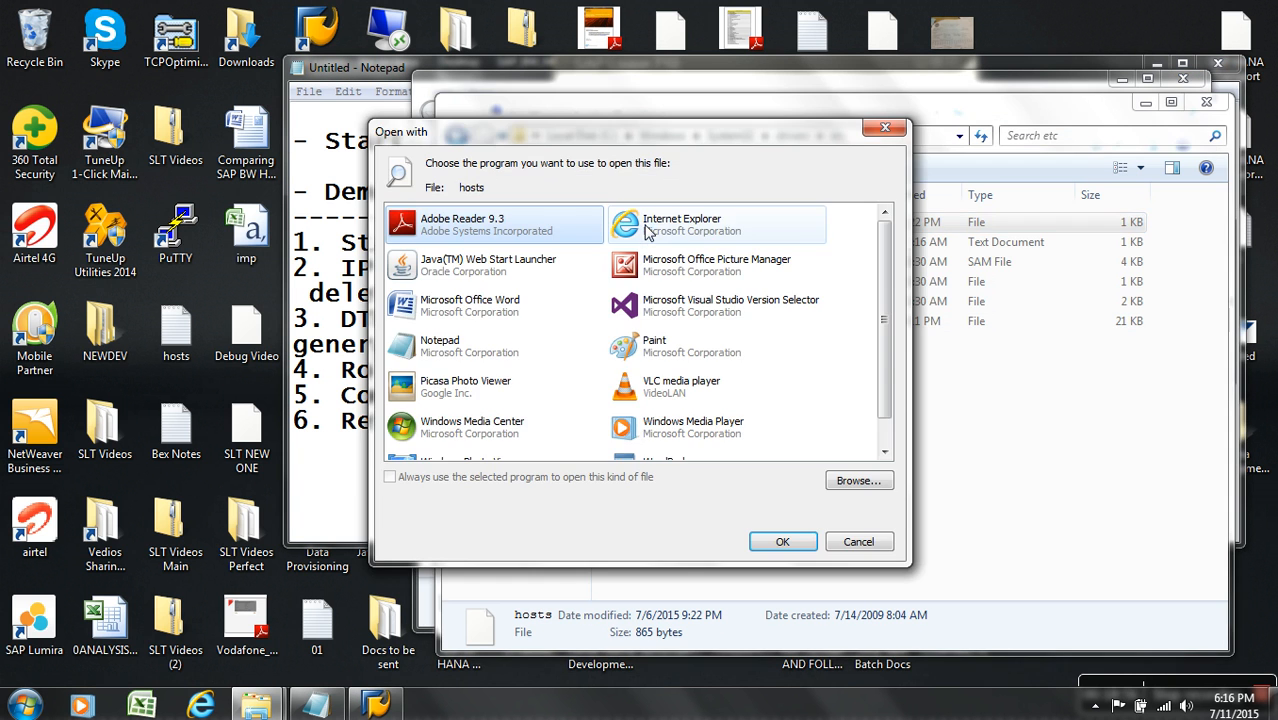
pyautogui.click(505, 360)
pyautogui.click(785, 545)
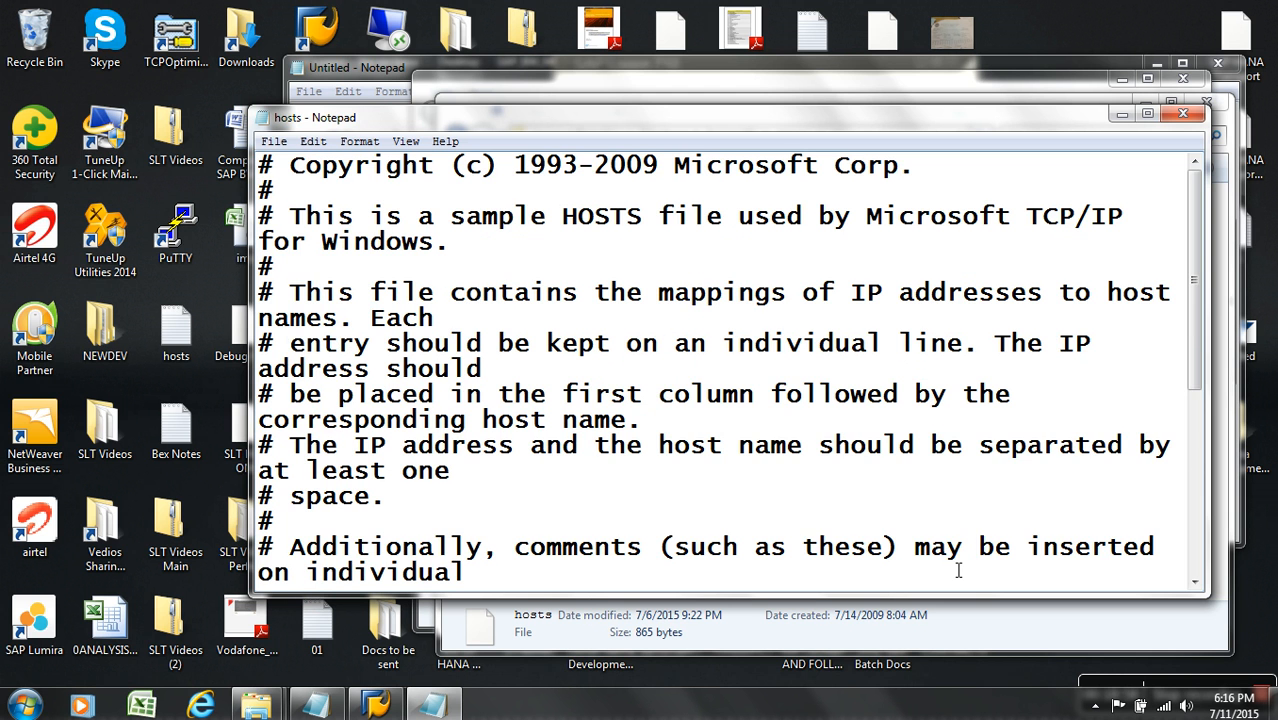
# Delete the 192.168.0.105 mapping line from the hosts file, save the file, and return to the desktop
pyautogui.scroll(-5, 958, 570)
pyautogui.moveTo(1075, 585); pyautogui.dragTo(266, 621)
pyautogui.press('Delete')
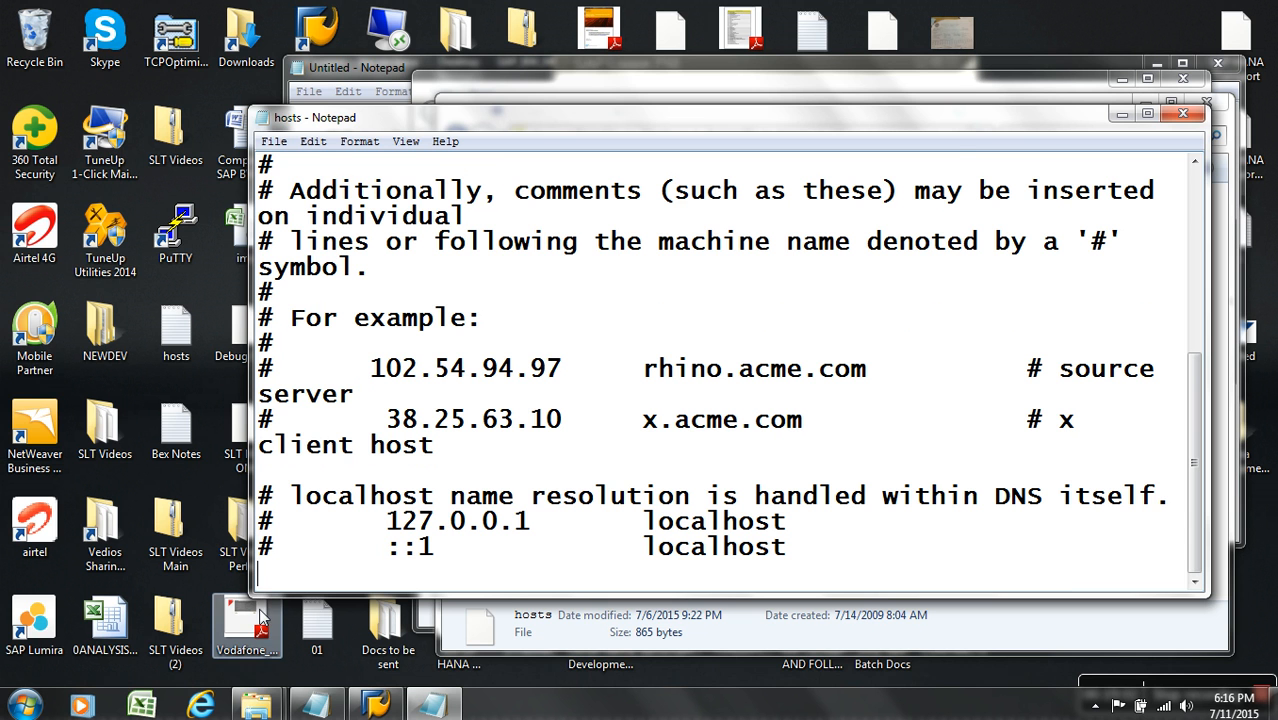
pyautogui.click(1183, 113)
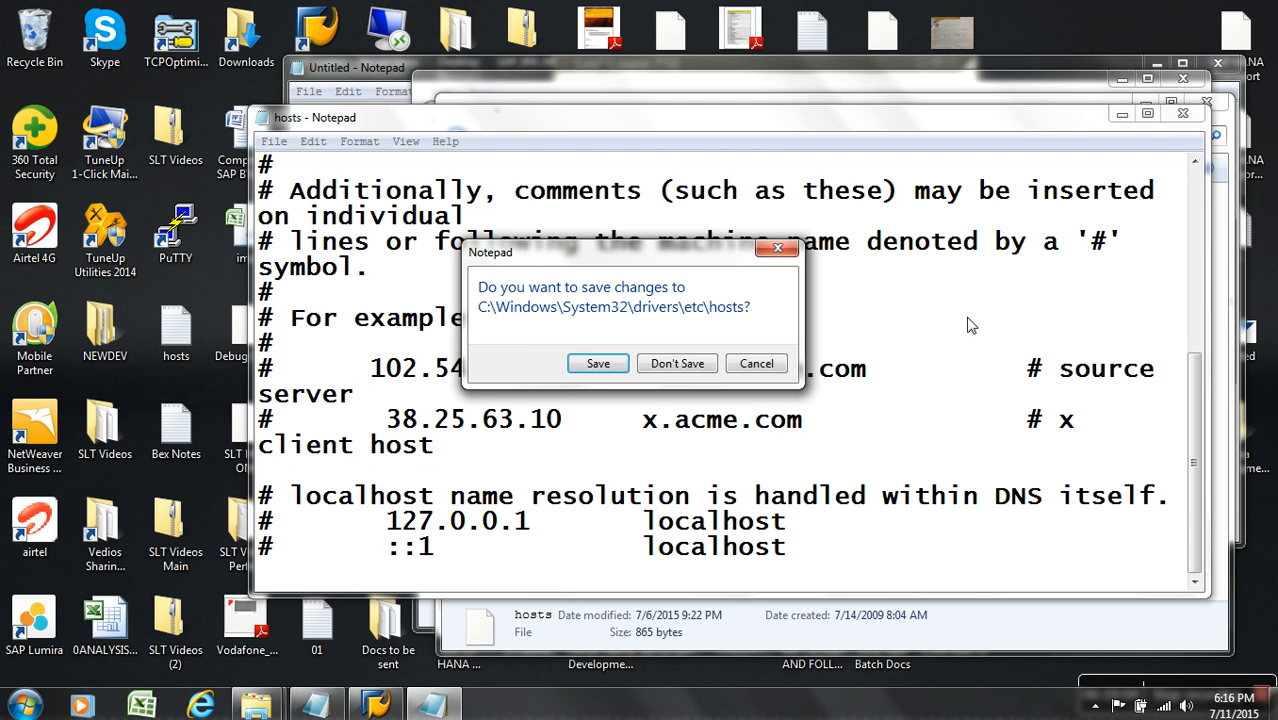
pyautogui.click(598, 363)
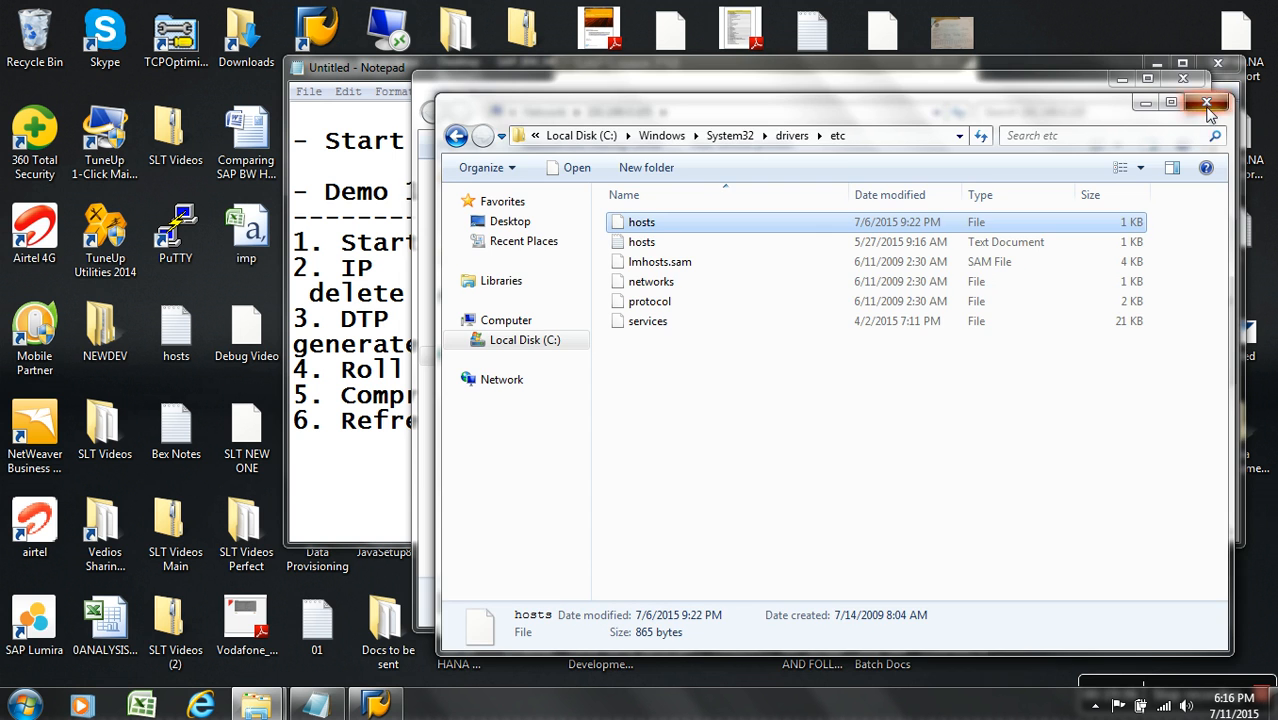
pyautogui.click(1192, 98)
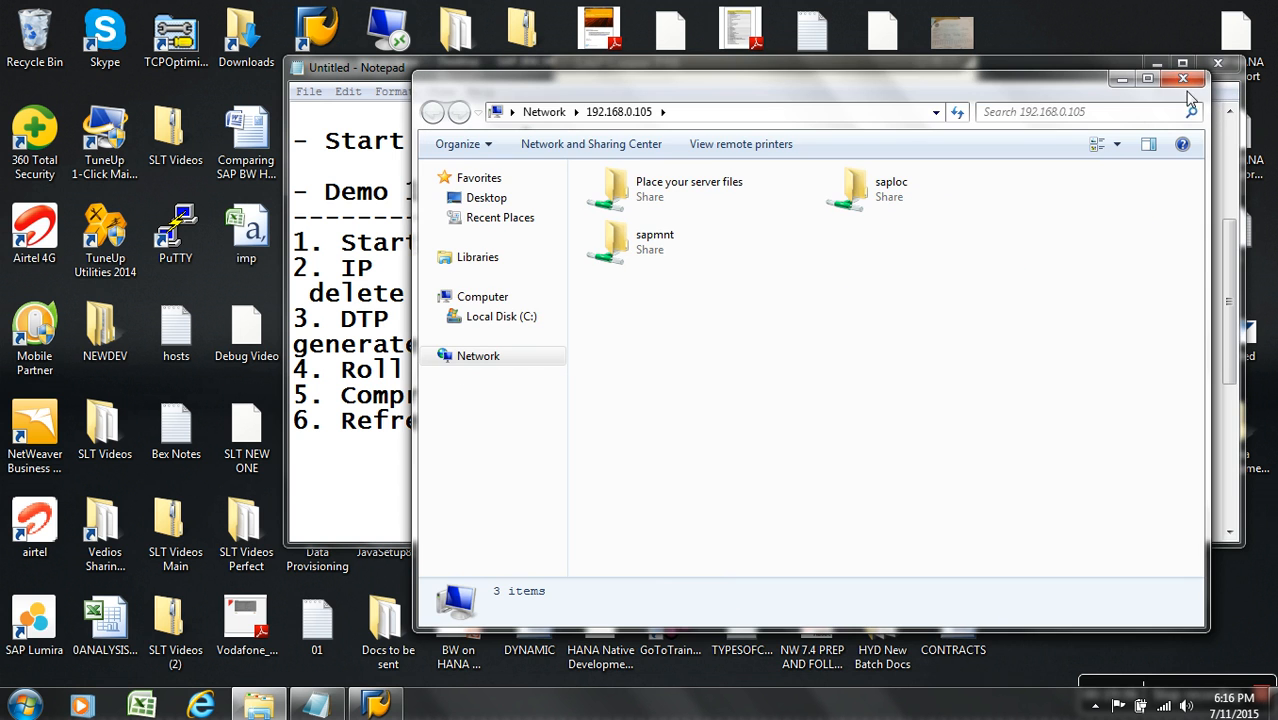
pyautogui.click(1029, 67)
pyautogui.press('super+d')
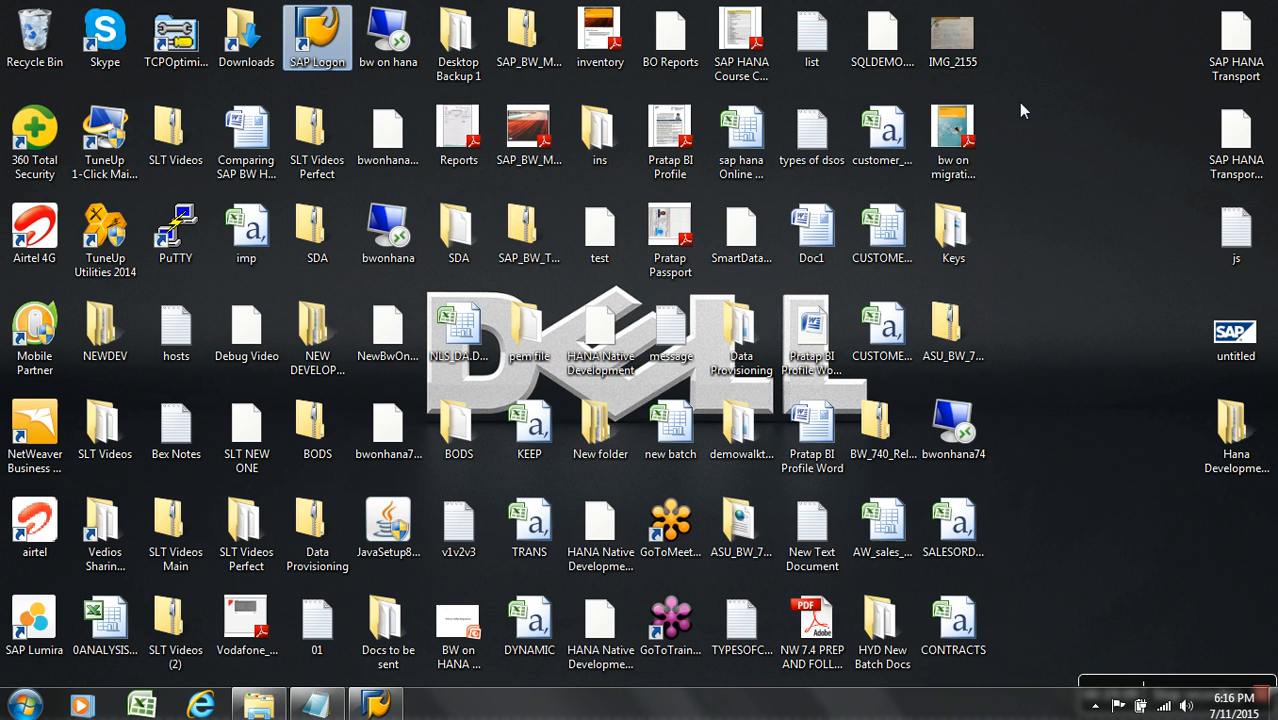
# Set the sap bw entry's application server to 192.168.0.5 in SAP Logon and try to log on
pyautogui.click(378, 703)
pyautogui.click(904, 361)
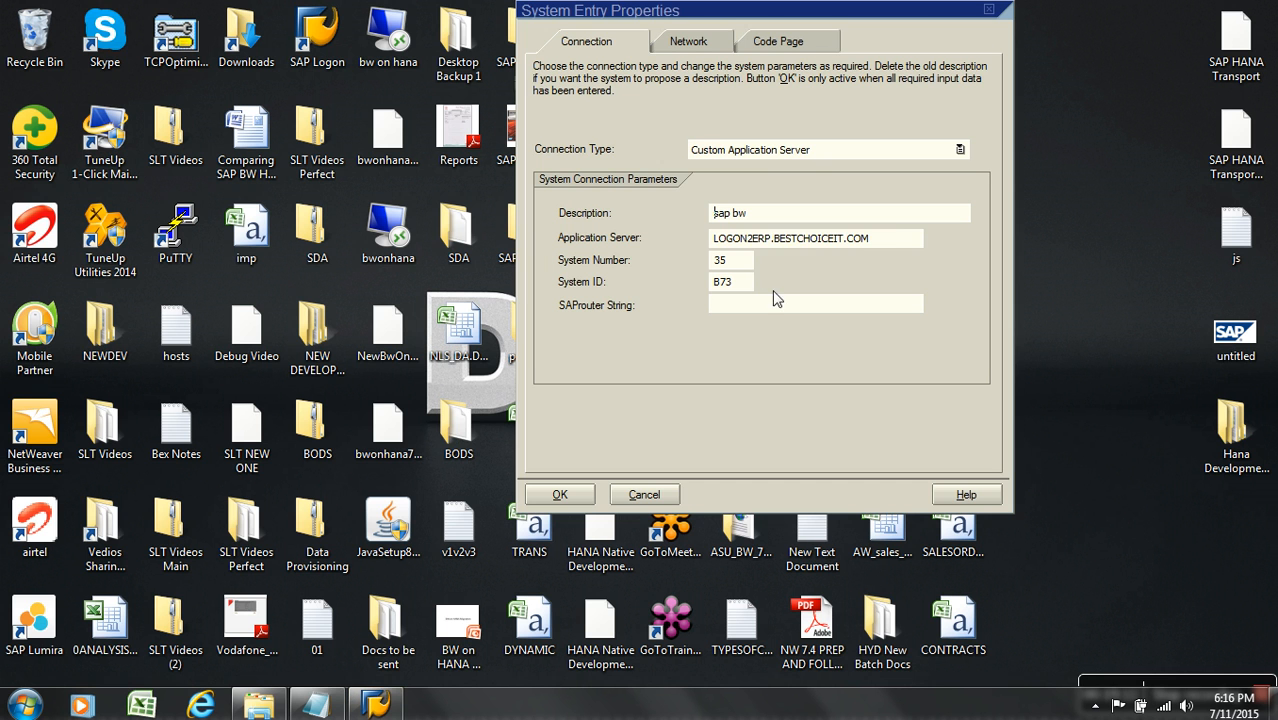
pyautogui.doubleClick(876, 246)
pyautogui.write('1')
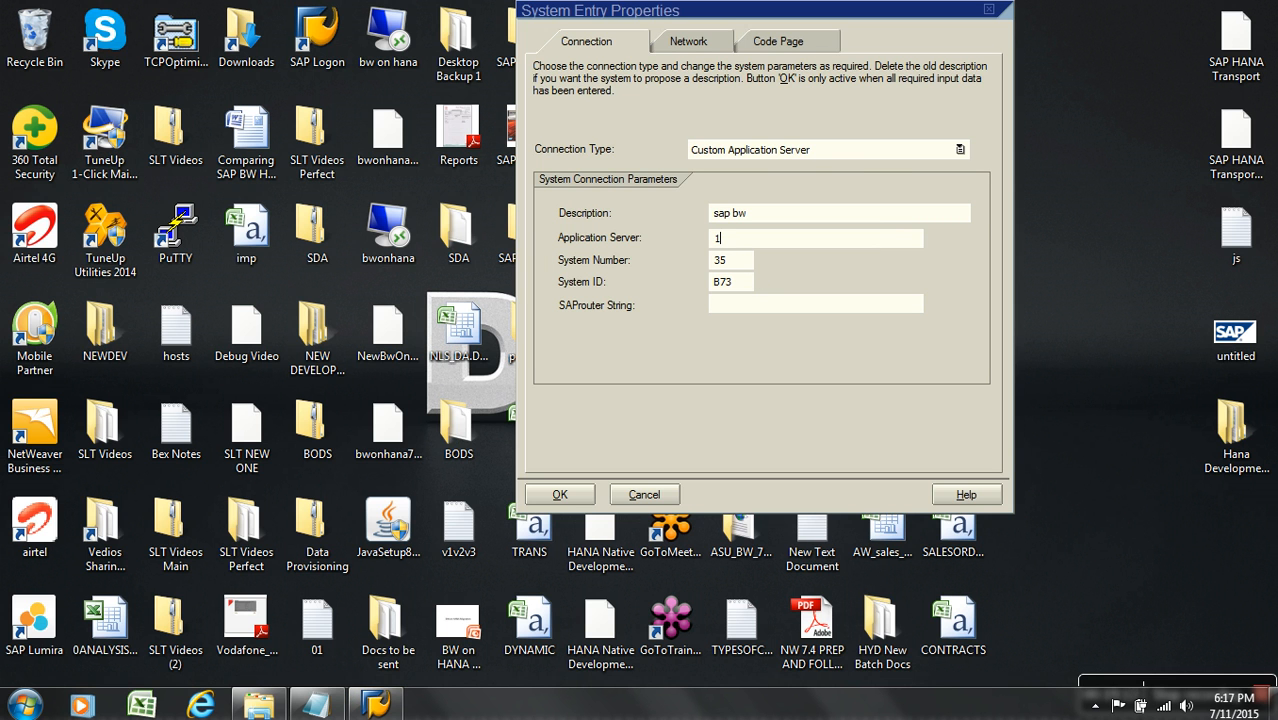
pyautogui.write('92.168.0.5')
pyautogui.click(582, 492)
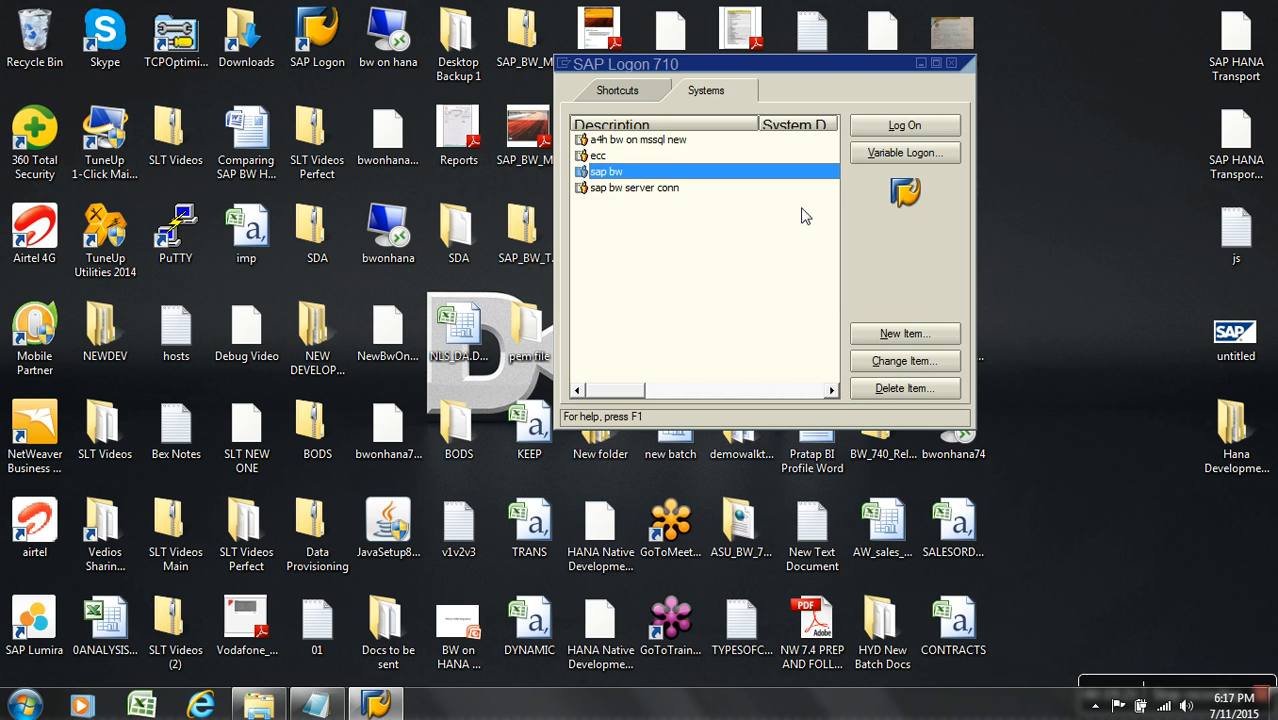
pyautogui.click(910, 126)
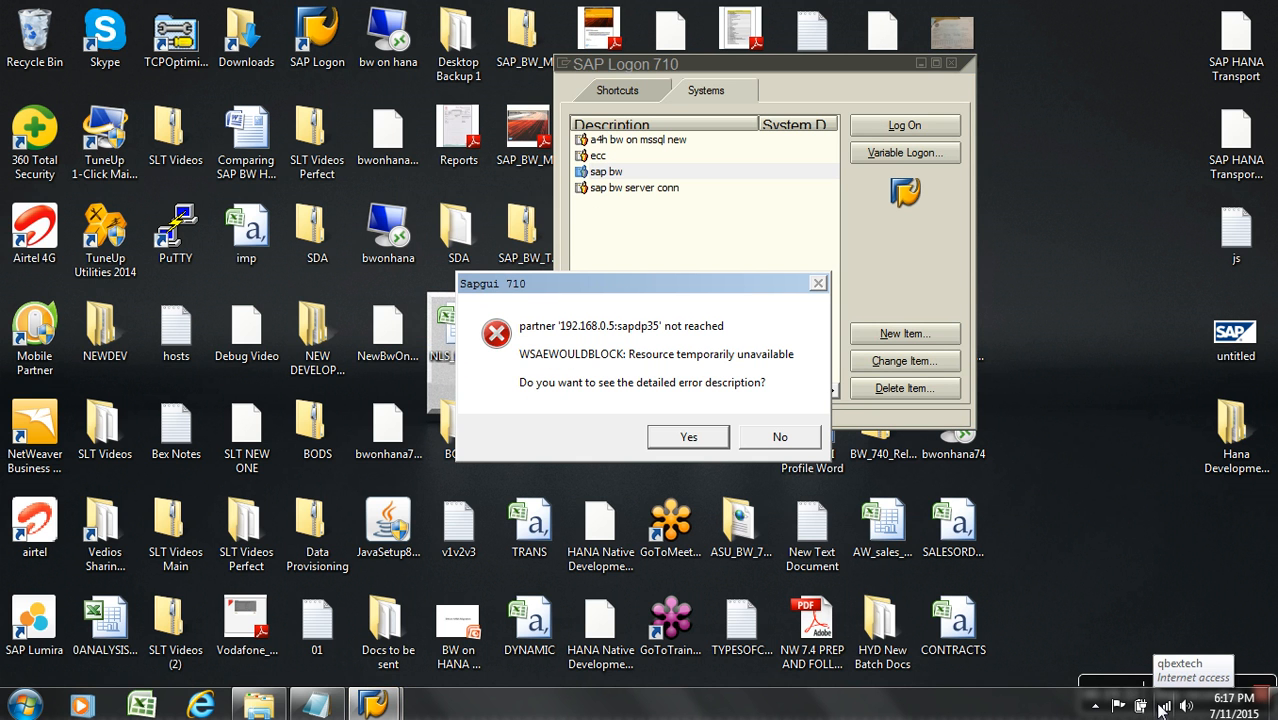
pyautogui.click(800, 440)
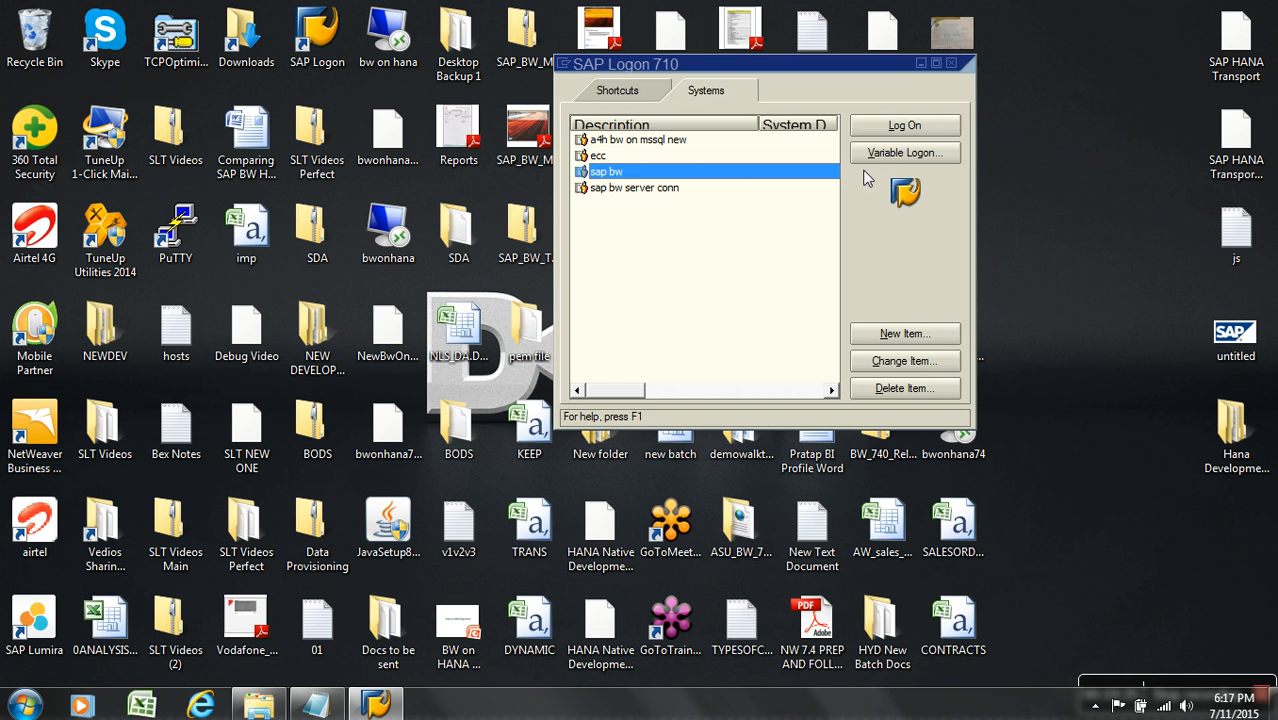
# Retry logging on with the sap bw entry twice, dismissing each connection error and refreshing the desktop while waiting
pyautogui.click(886, 126)
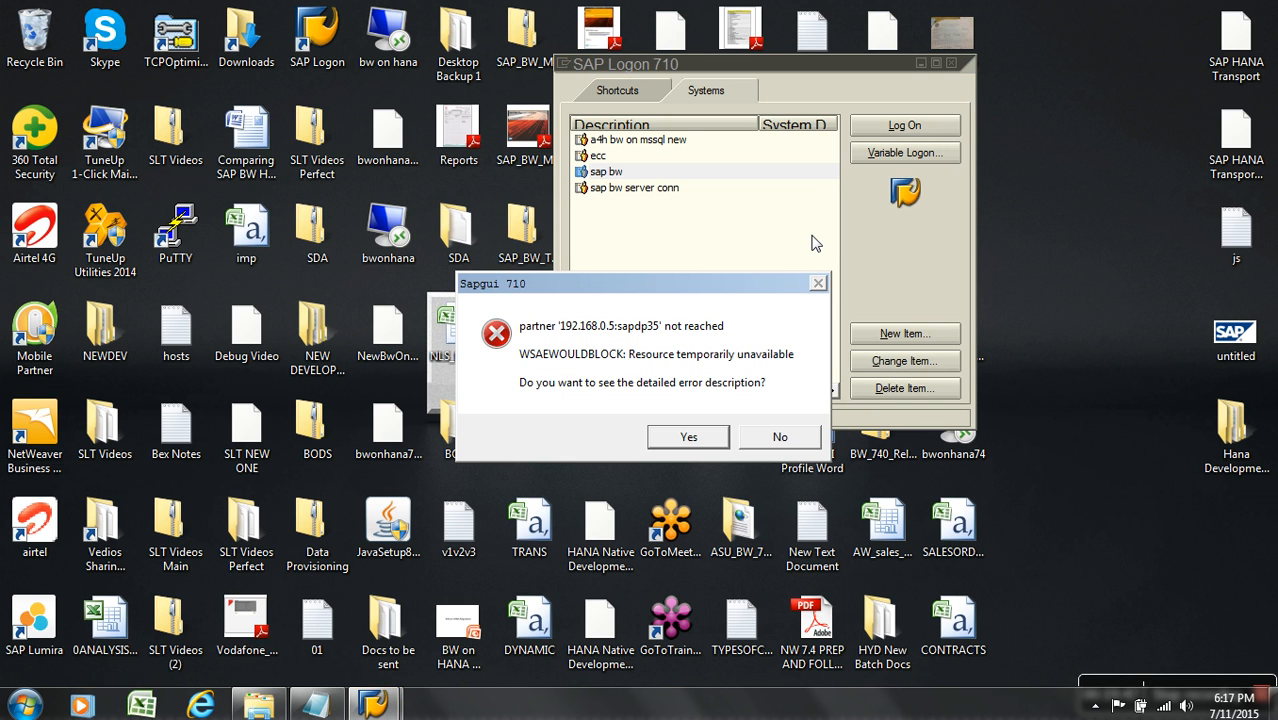
pyautogui.click(808, 435)
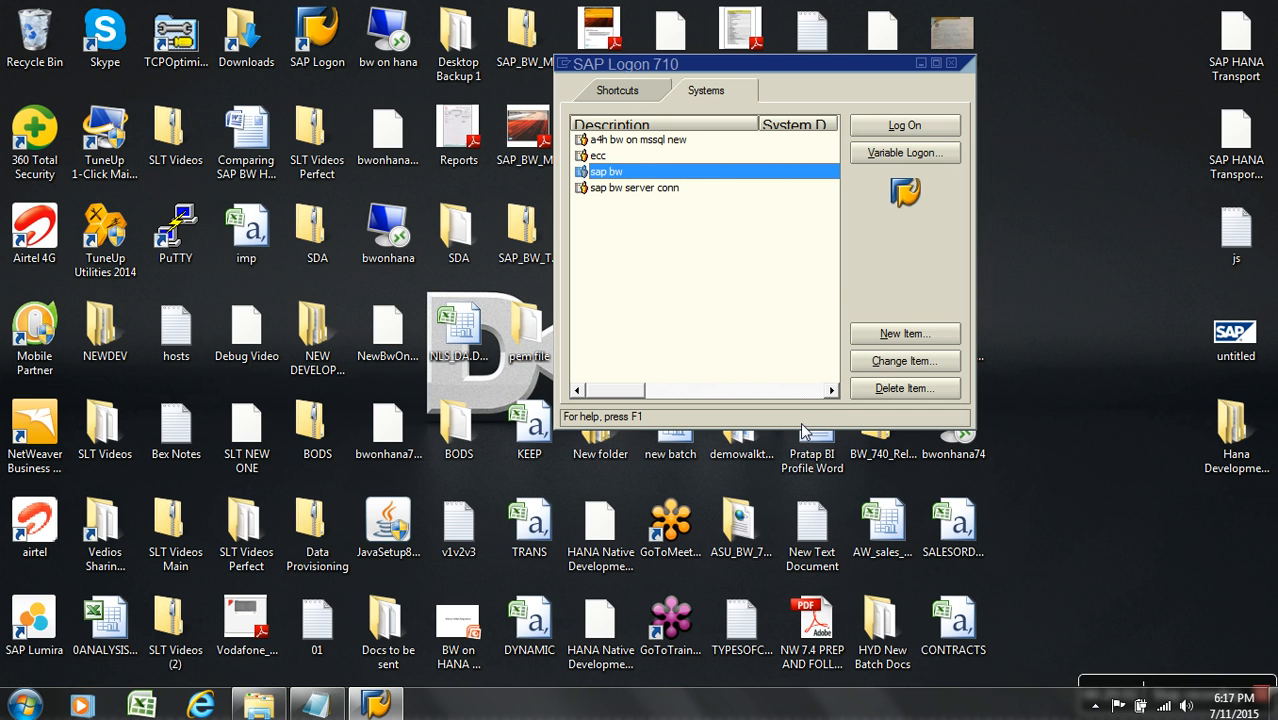
pyautogui.click(916, 128)
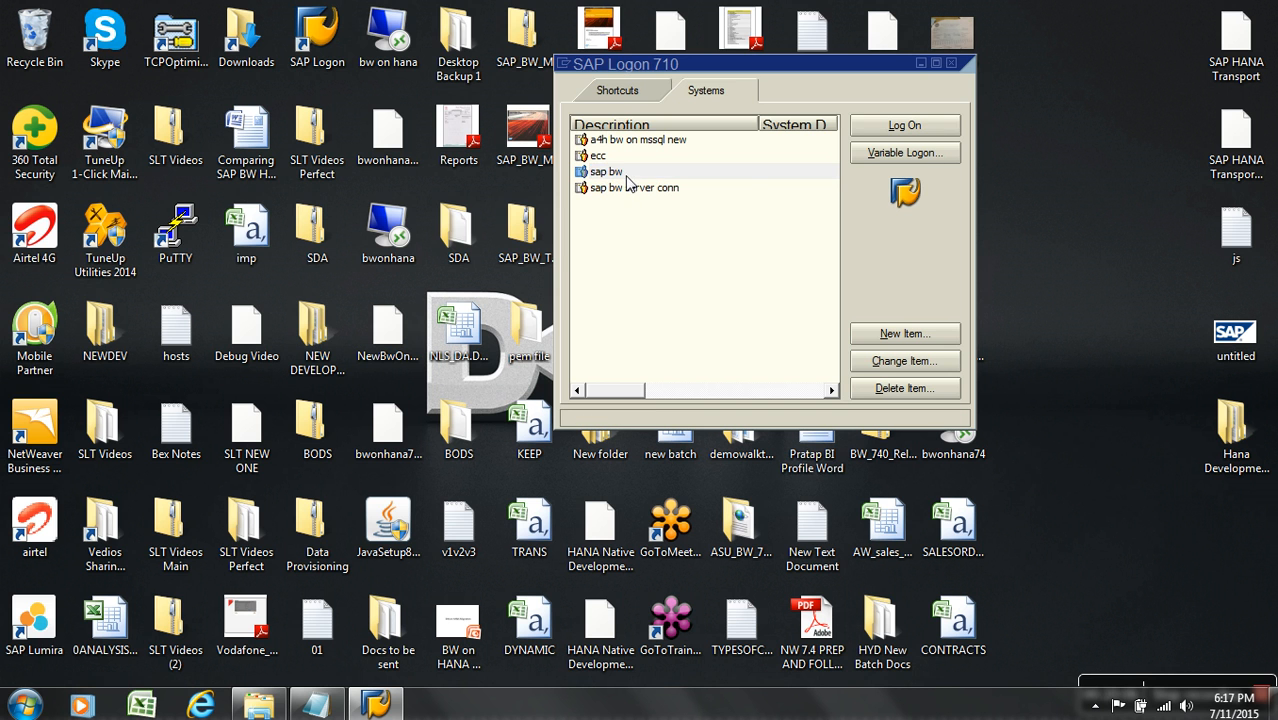
pyautogui.rightClick(1111, 101)
pyautogui.press('Escape')
pyautogui.rightClick(1108, 123)
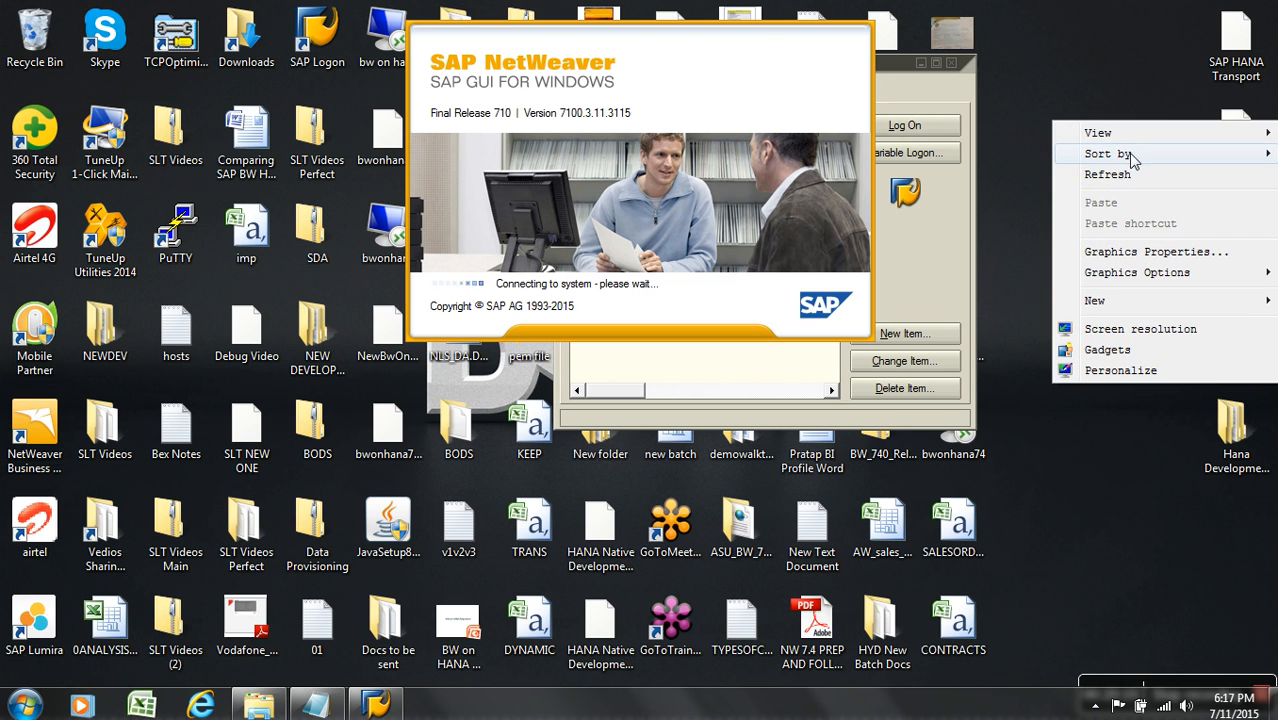
pyautogui.click(1130, 174)
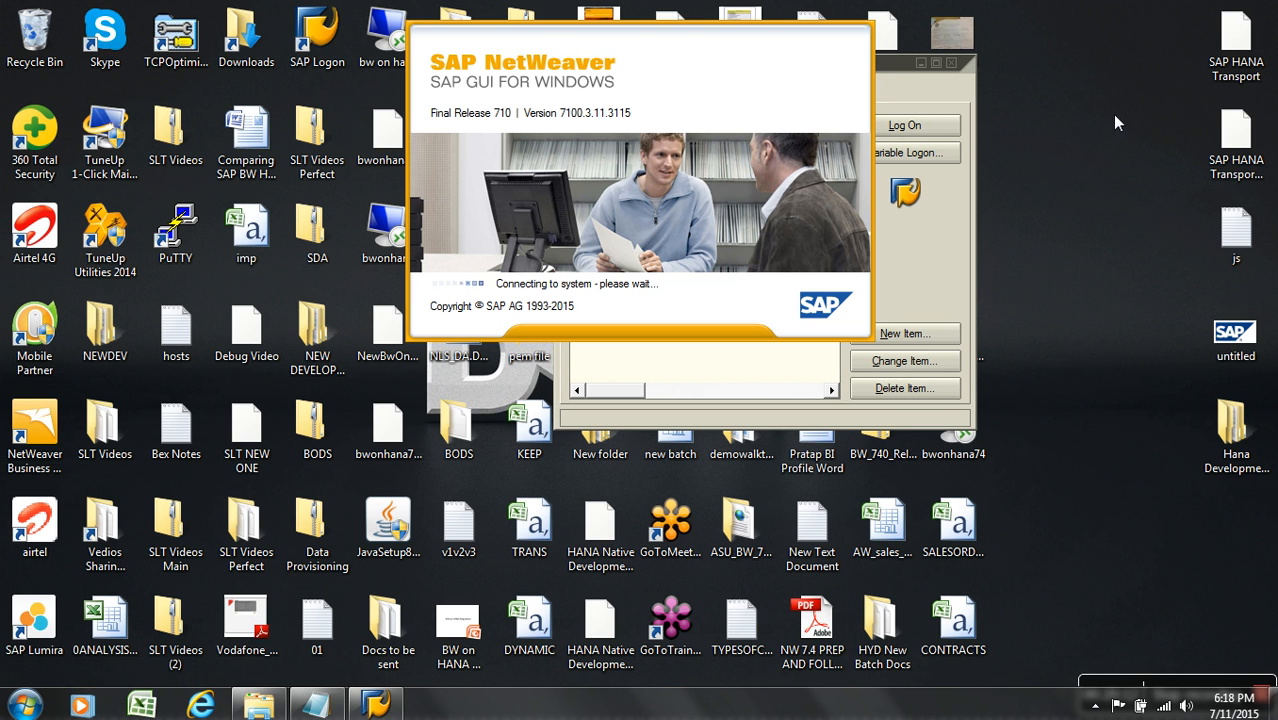
pyautogui.rightClick(1114, 116)
pyautogui.click(1107, 169)
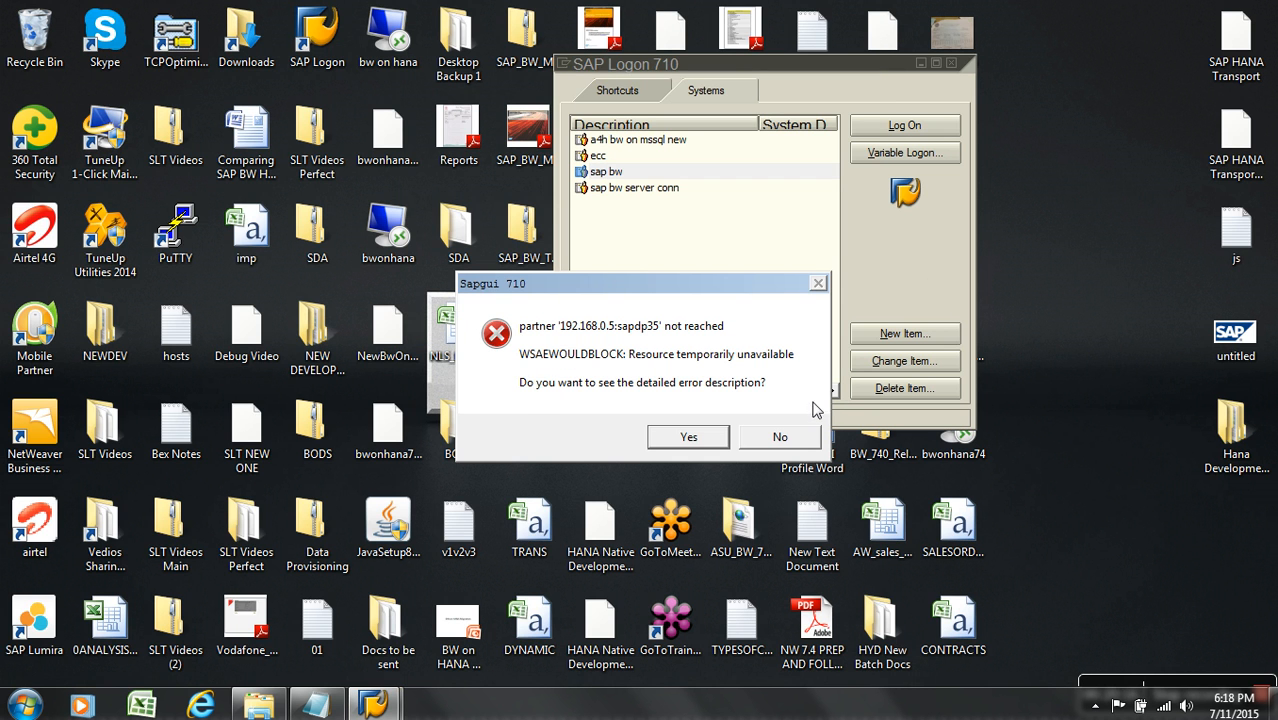
pyautogui.click(752, 437)
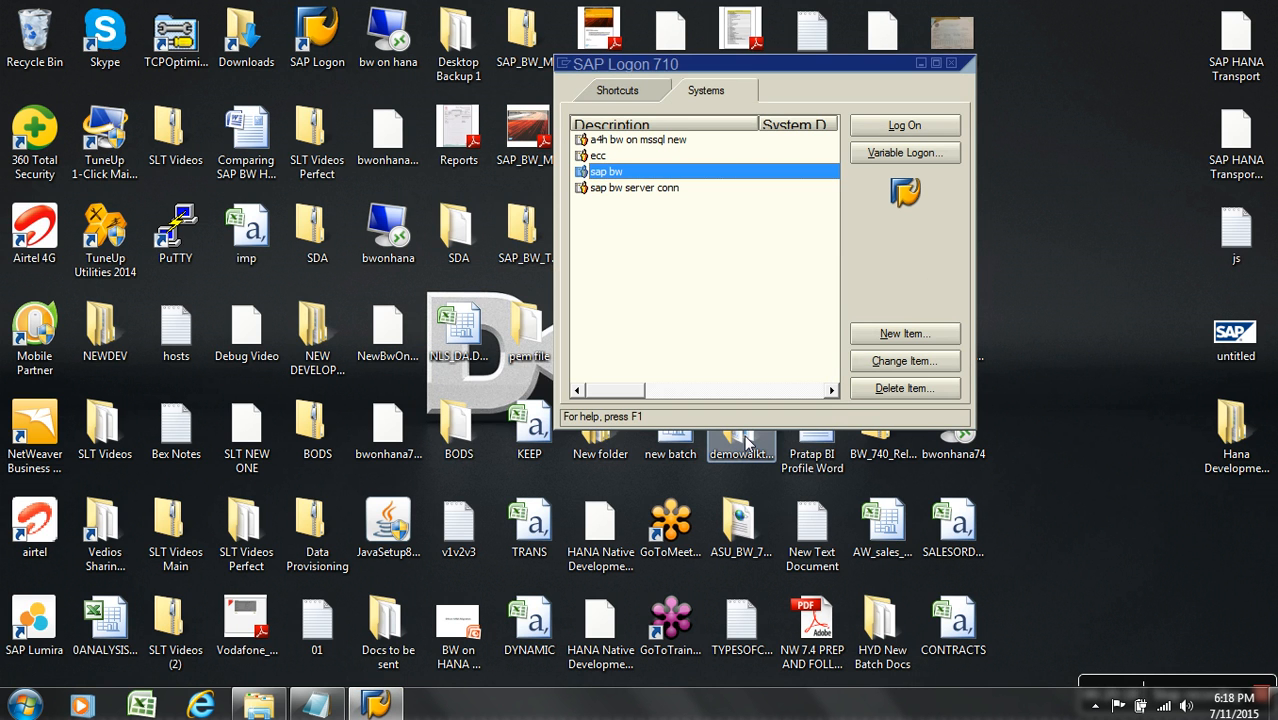
# Set the sap bw entry's application server to 192.168.0.105 and try twice to log on
pyautogui.click(932, 364)
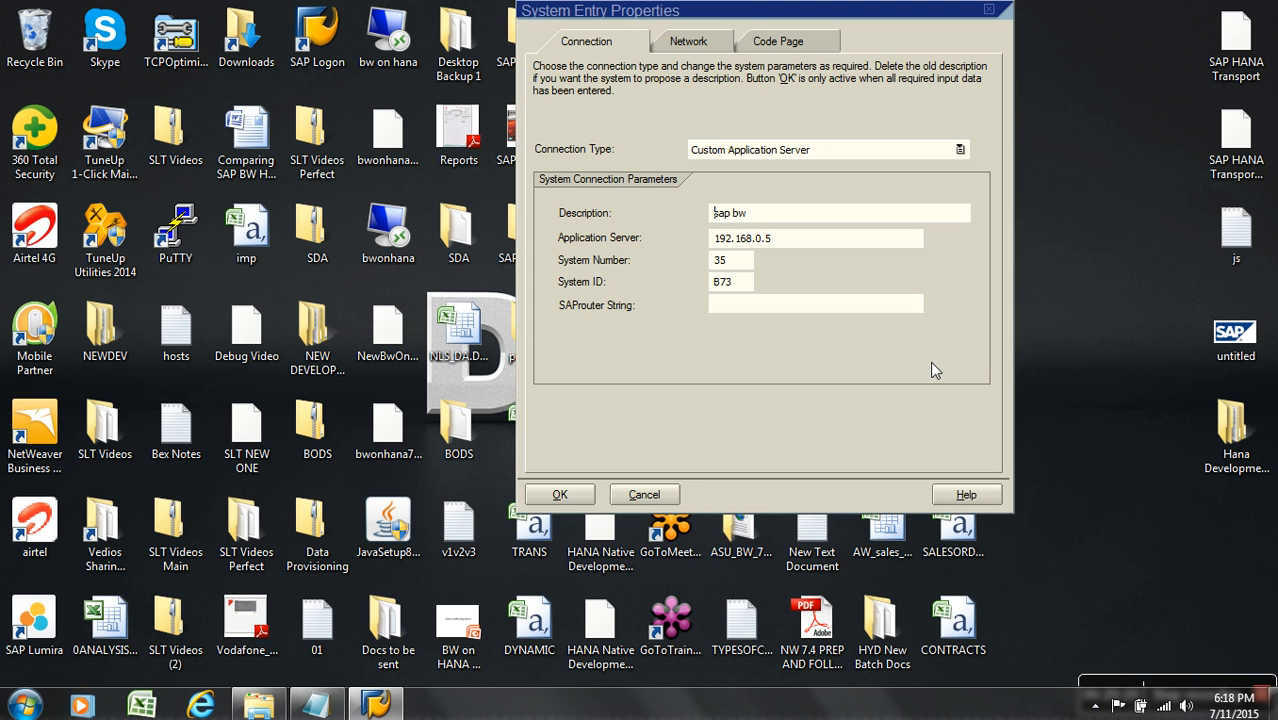
pyautogui.doubleClick(785, 246)
pyautogui.click(792, 247)
pyautogui.click(560, 495)
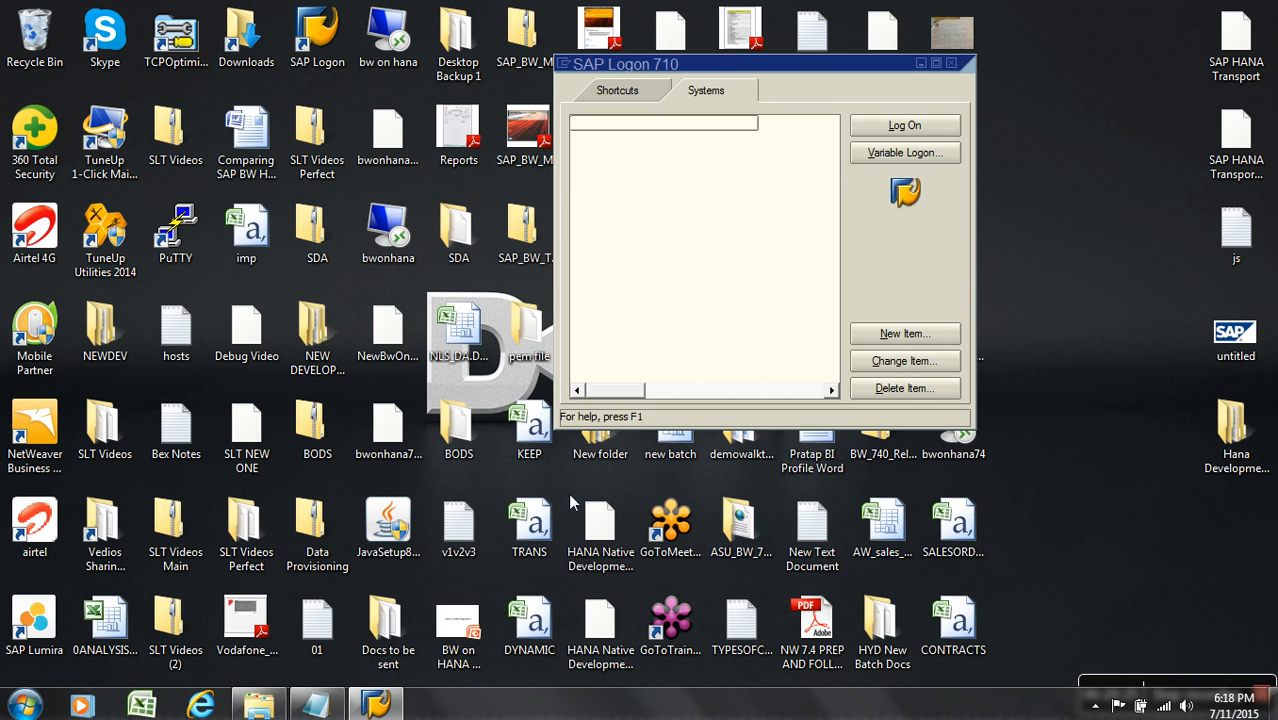
pyautogui.click(895, 125)
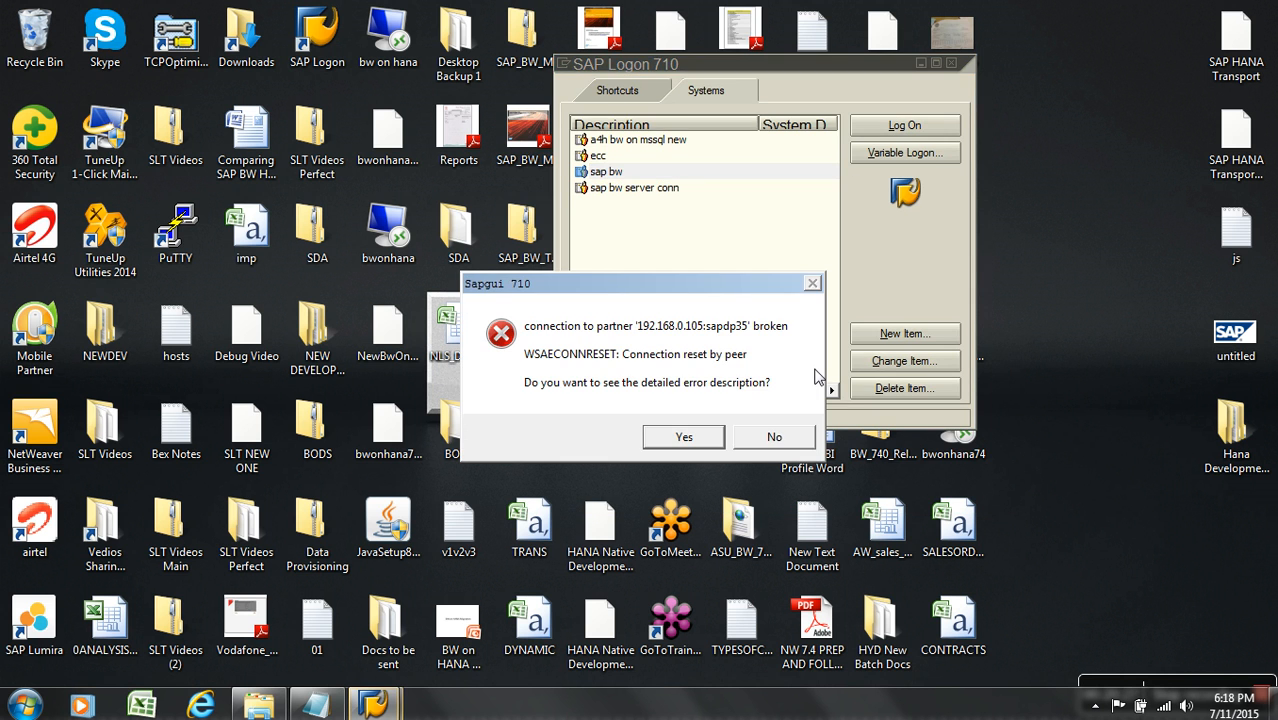
pyautogui.click(774, 437)
pyautogui.click(905, 124)
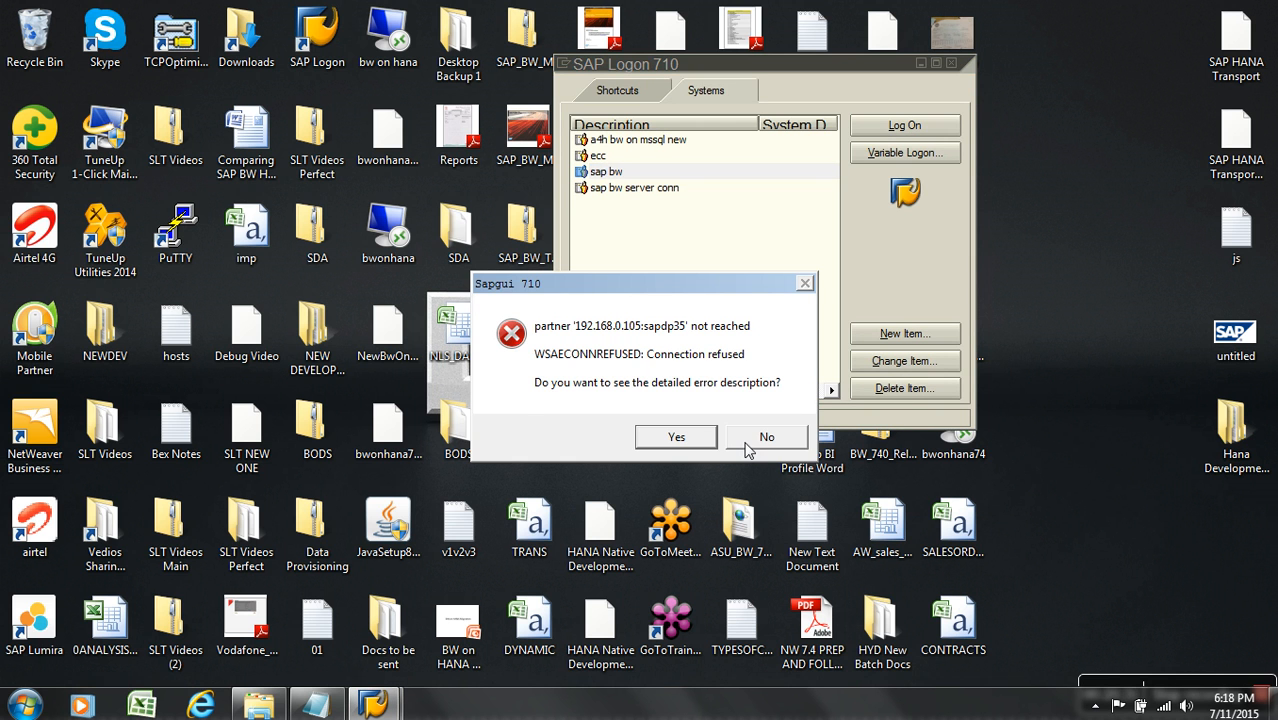
pyautogui.click(750, 440)
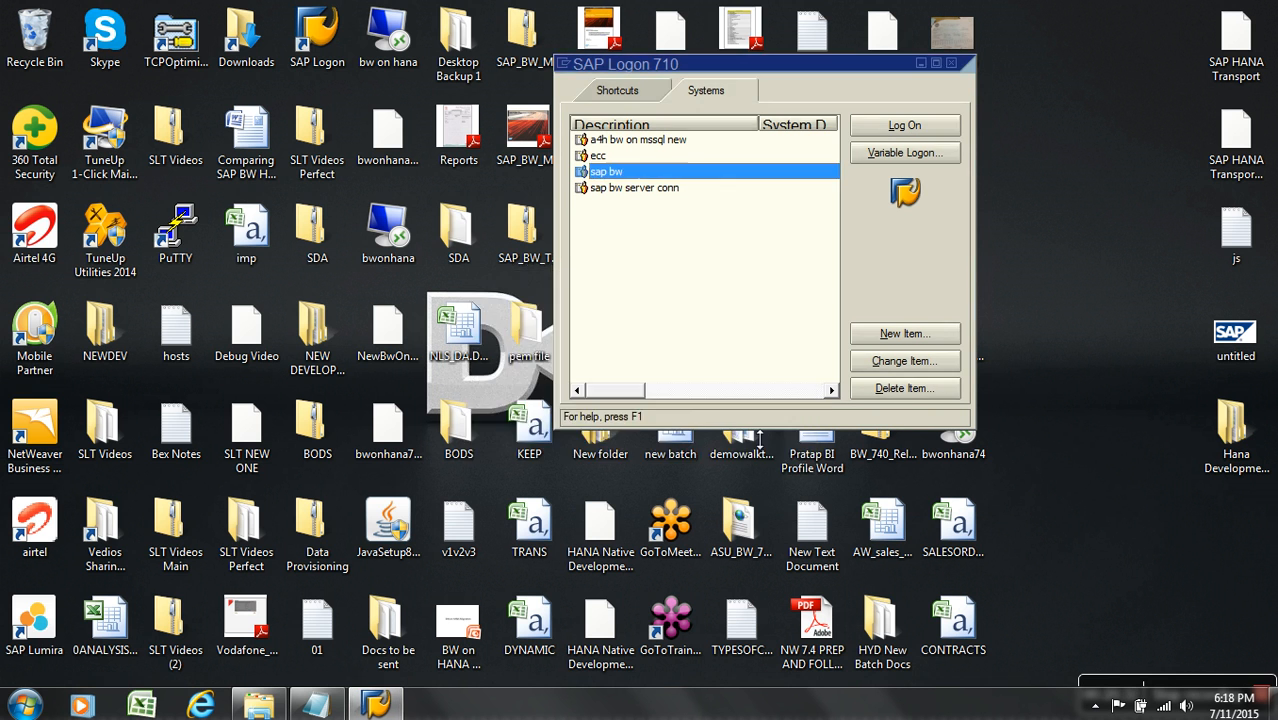
# Check the sap bw entry's connection properties without changing them and try the logon once more
pyautogui.click(890, 362)
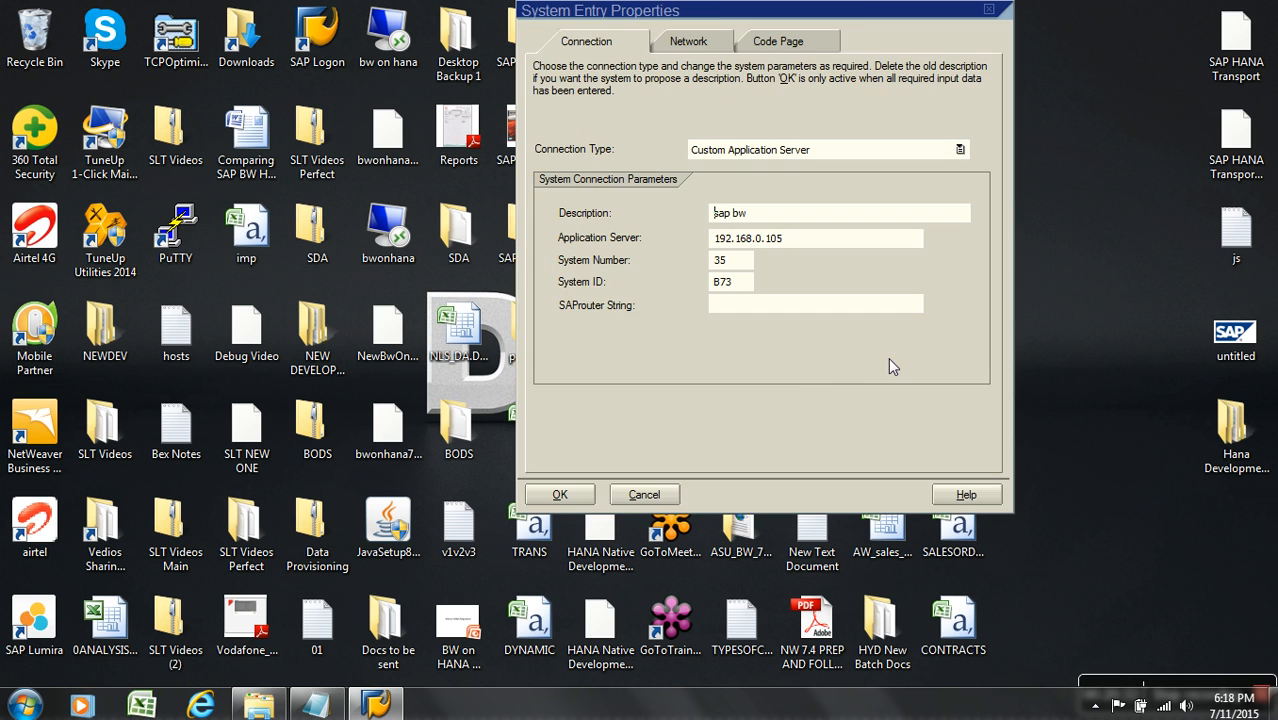
pyautogui.click(673, 492)
pyautogui.click(900, 125)
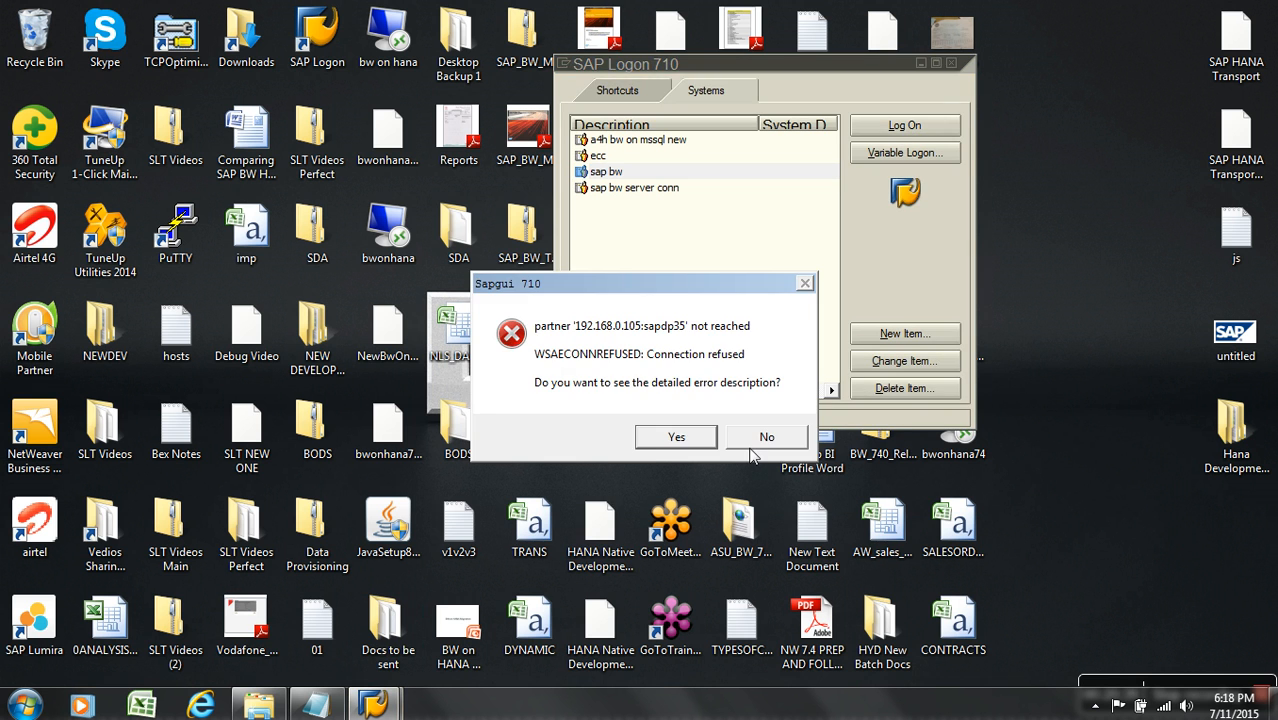
pyautogui.click(754, 446)
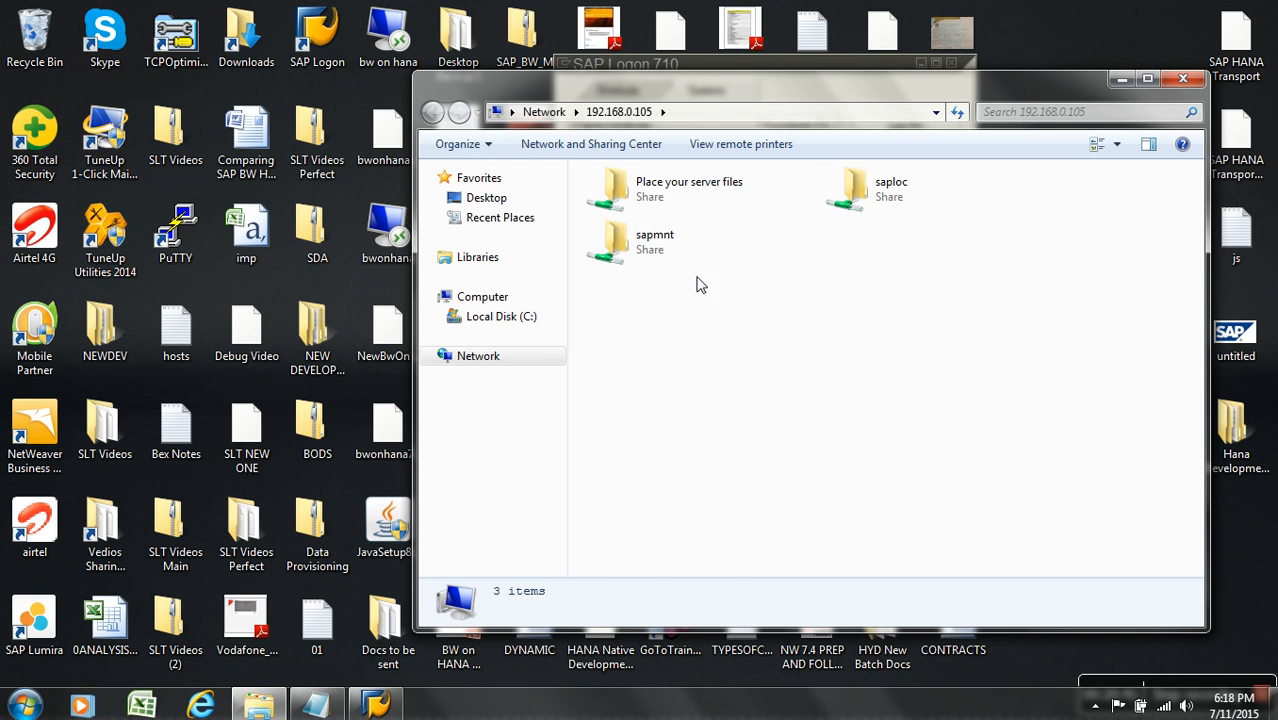
# Try to open the Place your server files share on 192.168.0.105 and ping that address in Command Prompt
pyautogui.doubleClick(686, 208)
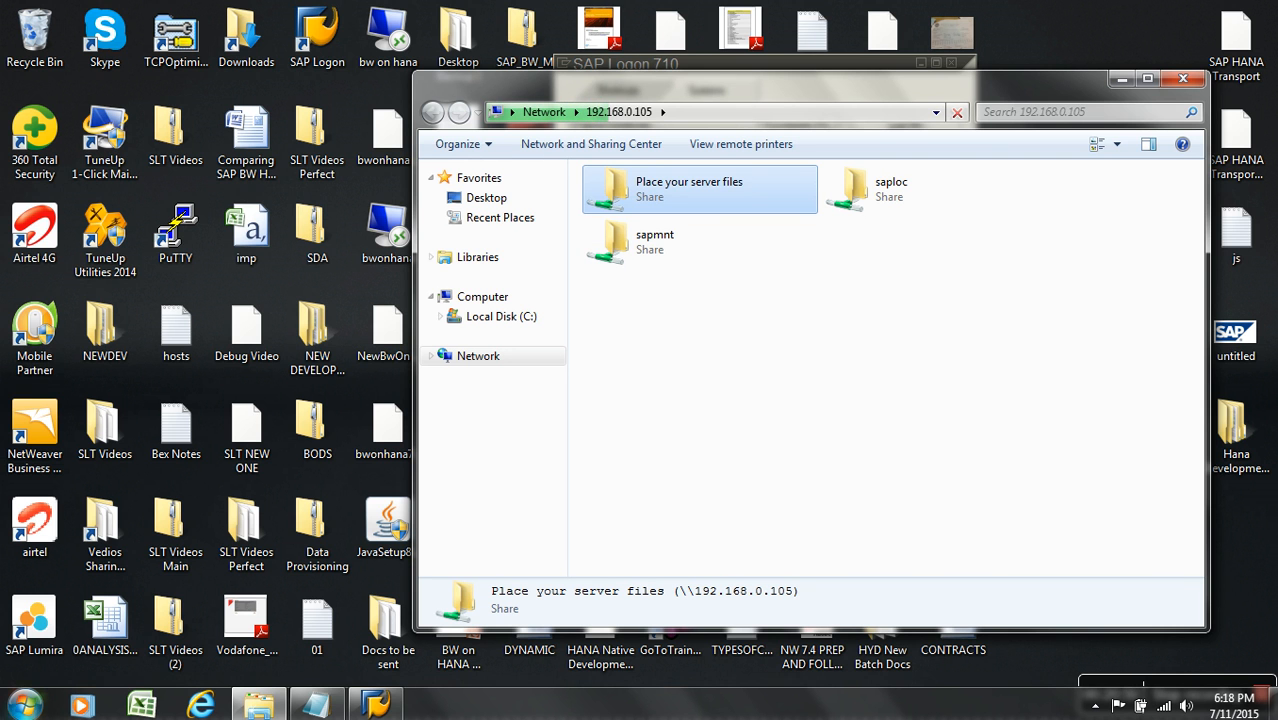
pyautogui.click(24, 705)
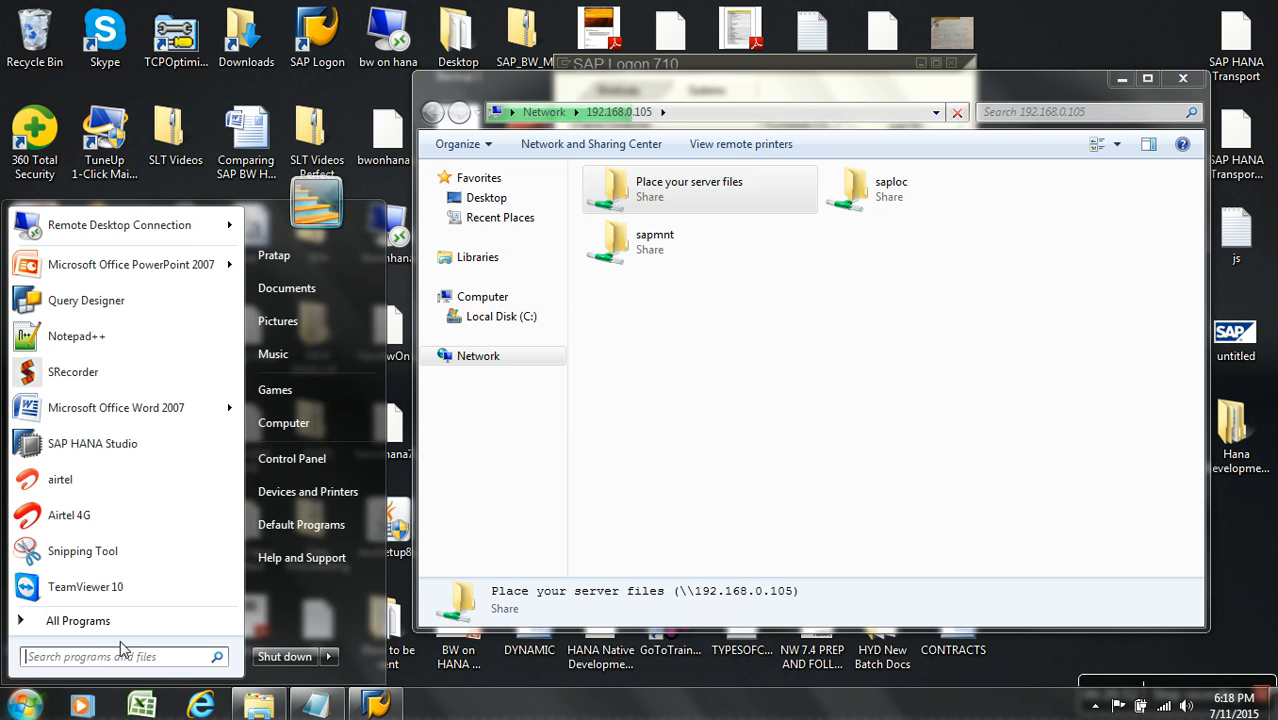
pyautogui.write('cmd')
pyautogui.press('Return')
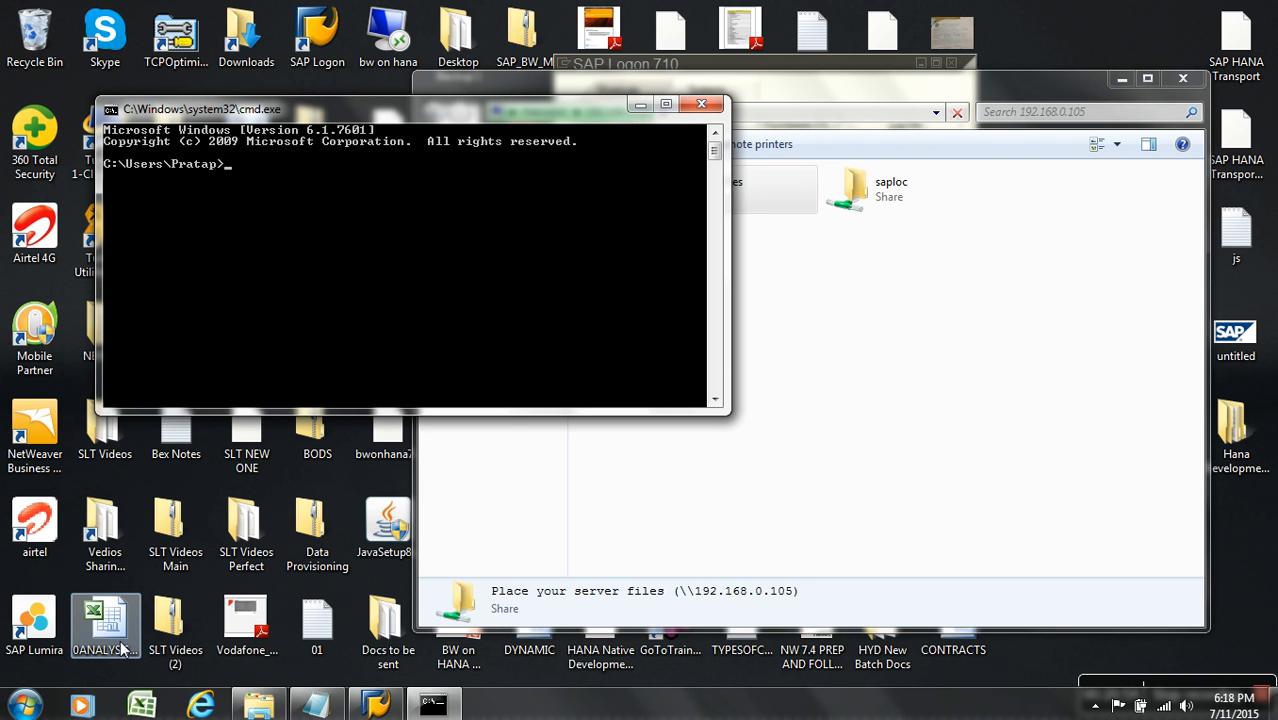
pyautogui.write('ping 192.16')
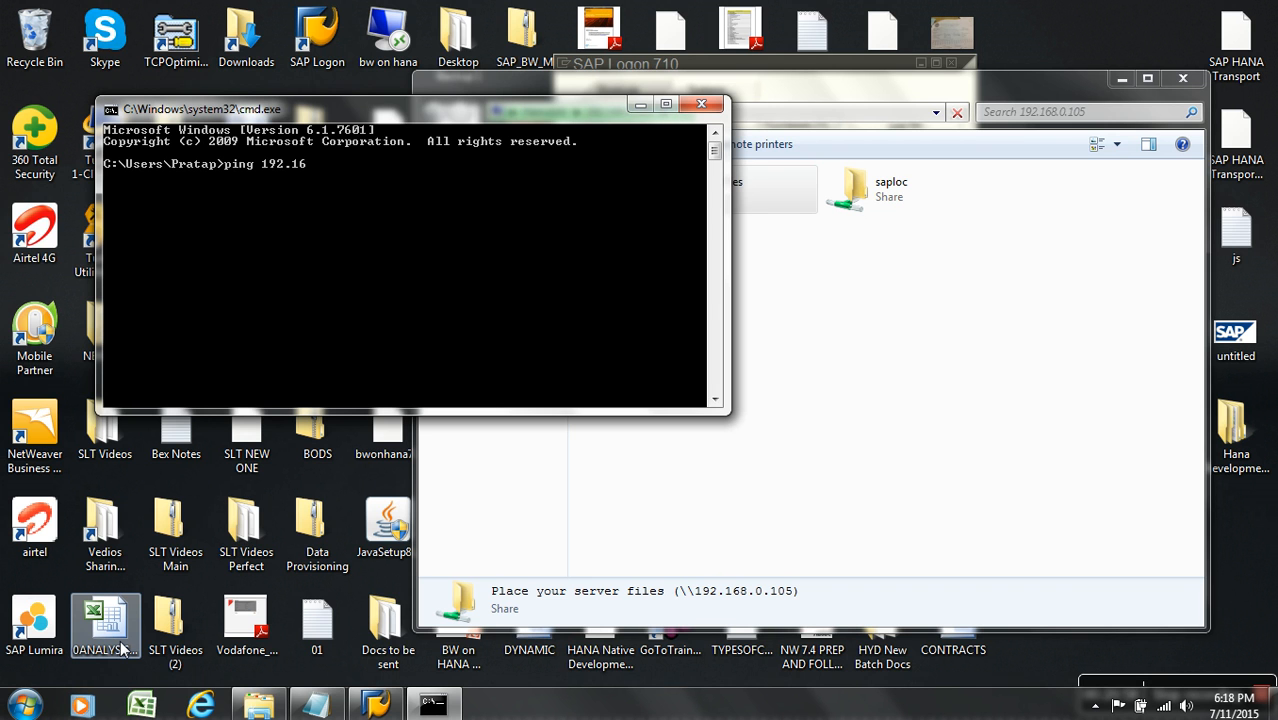
pyautogui.write('8.0.105')
pyautogui.press('Return')
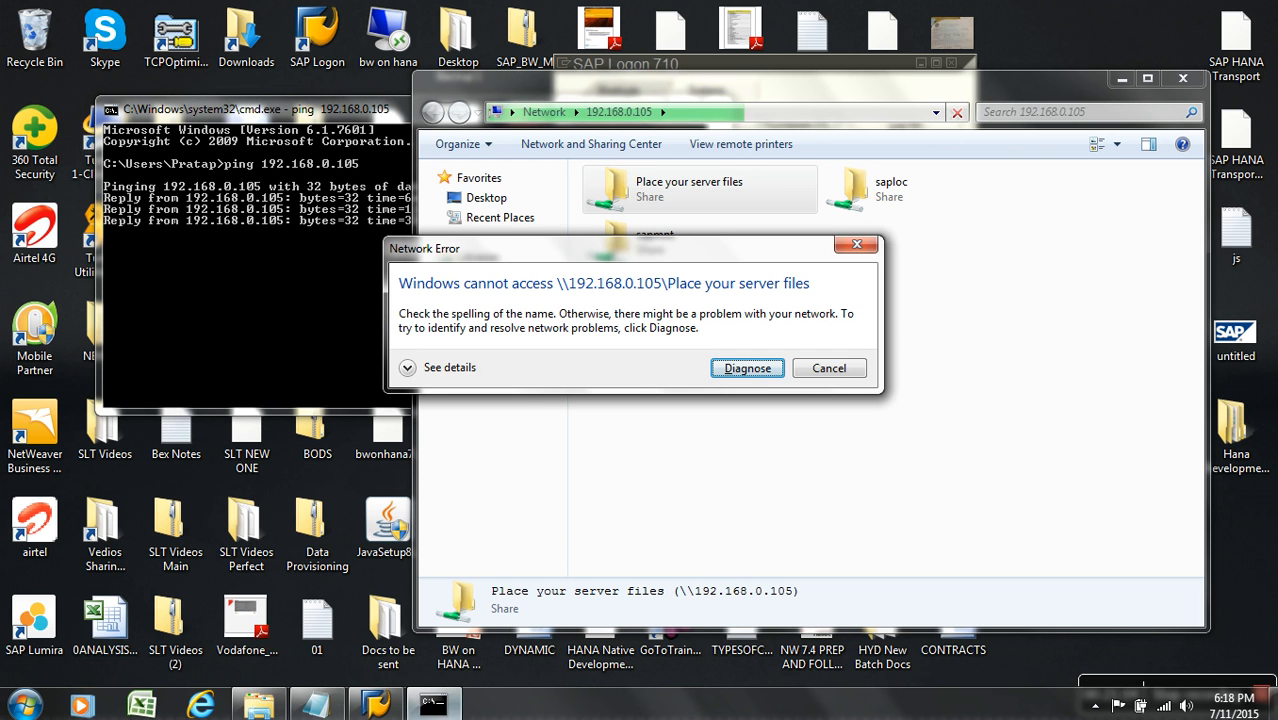
# Retry opening the Place your server files share, then dismiss the network error and close the folder window
pyautogui.click(829, 368)
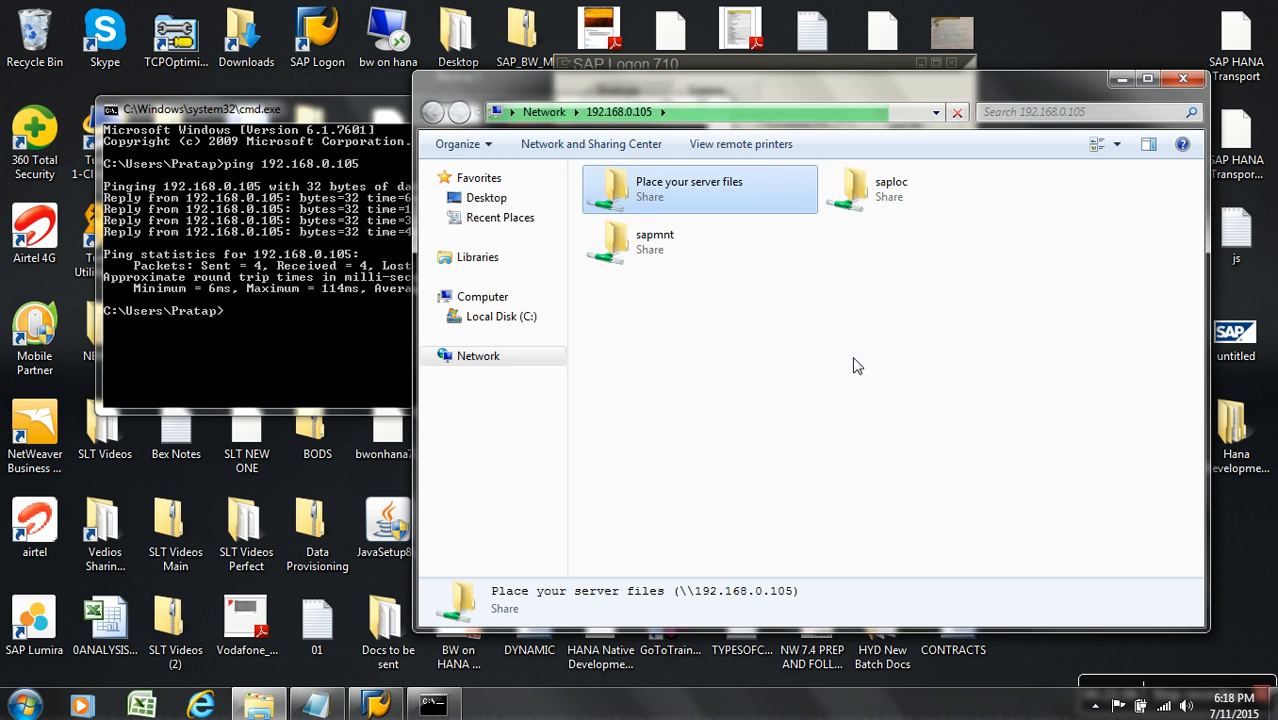
pyautogui.doubleClick(690, 186)
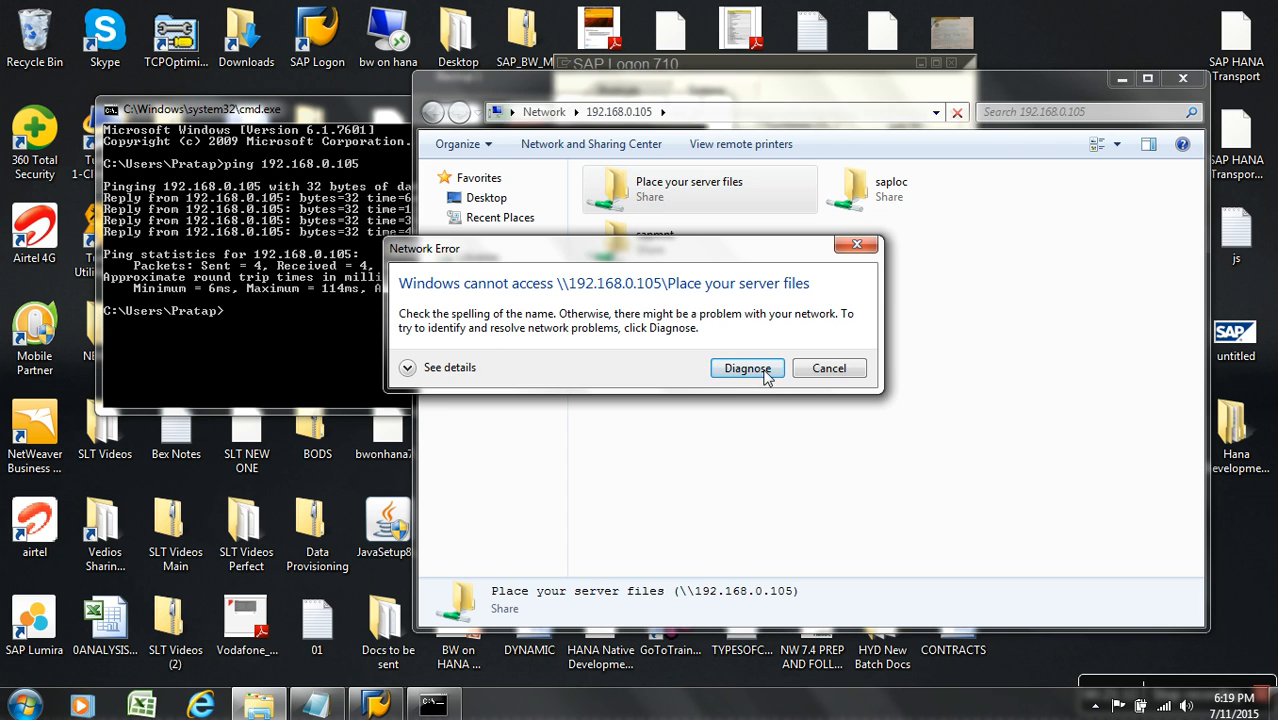
pyautogui.click(825, 374)
pyautogui.click(1183, 78)
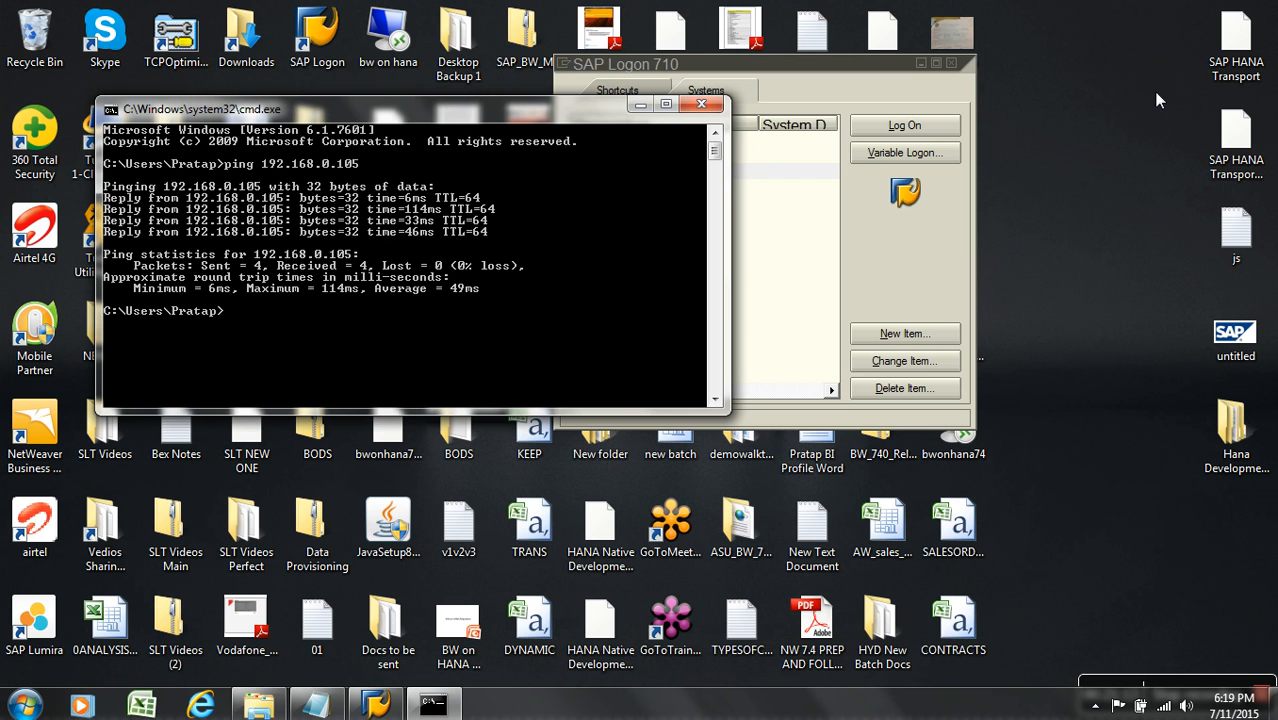
# Try to reopen the \\192.168.0.105 network location, show the error details, and start the network diagnosis
pyautogui.click(24, 705)
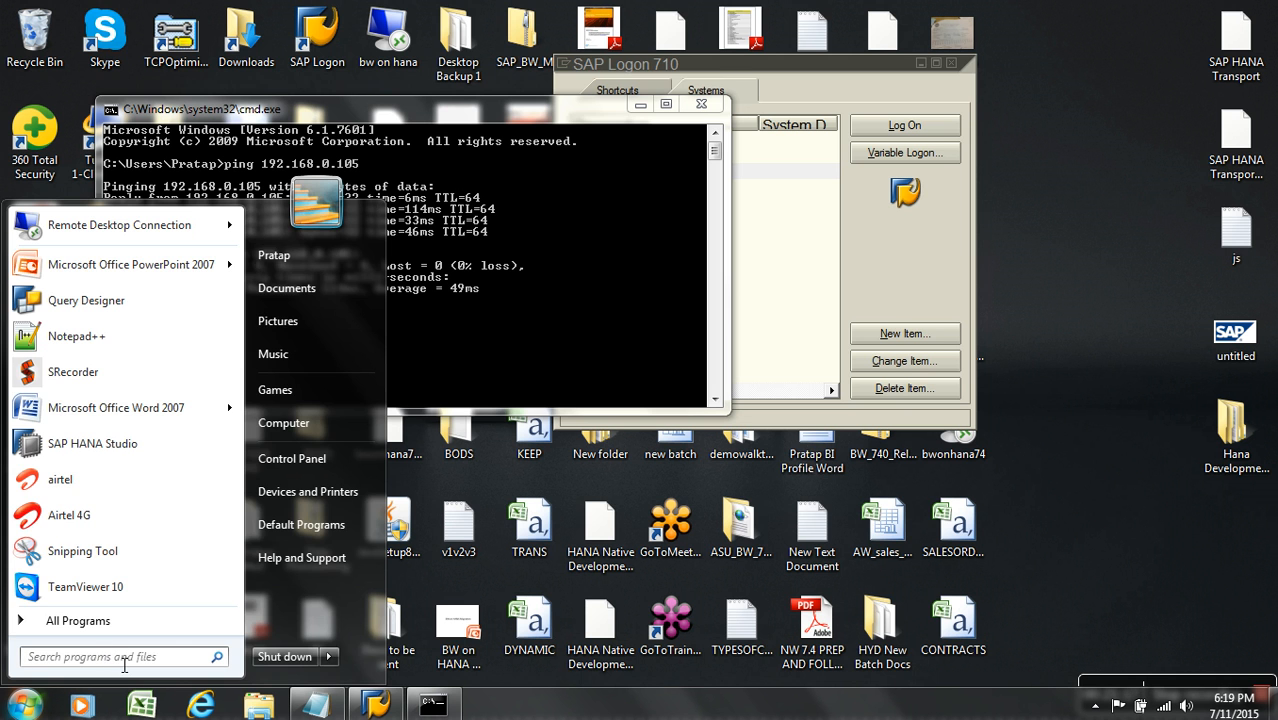
pyautogui.write('\\\\')
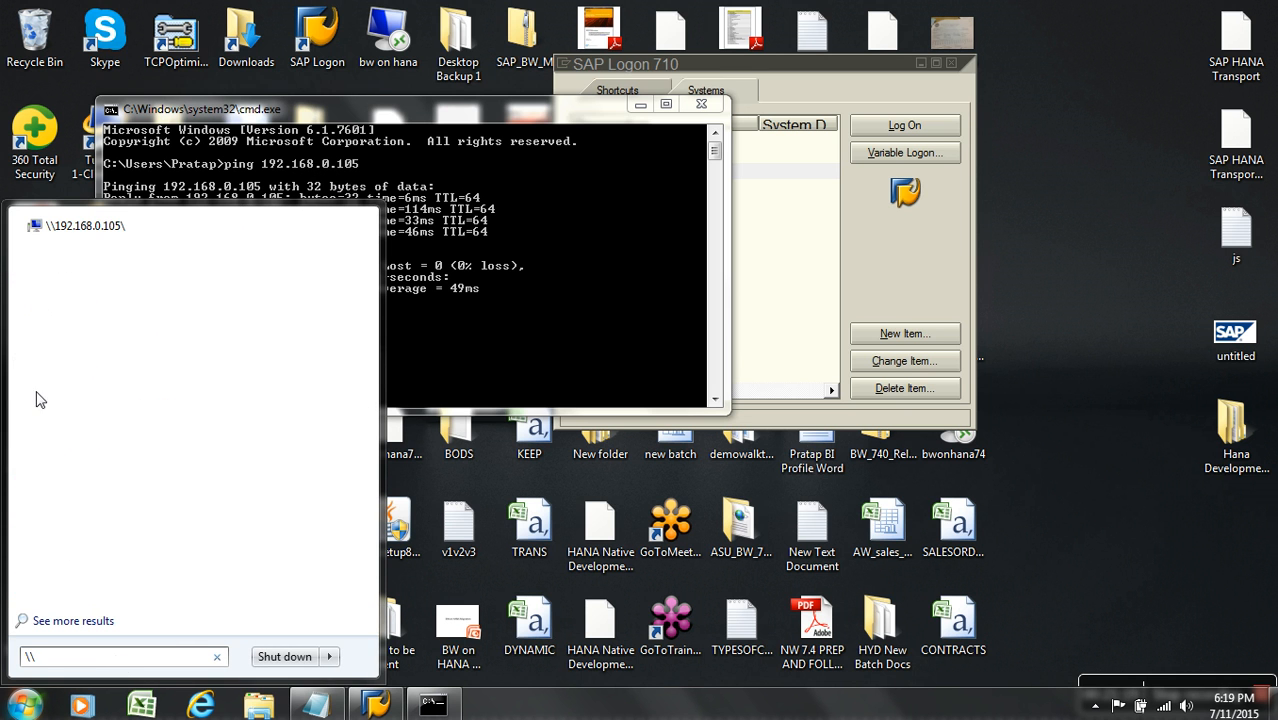
pyautogui.click(97, 232)
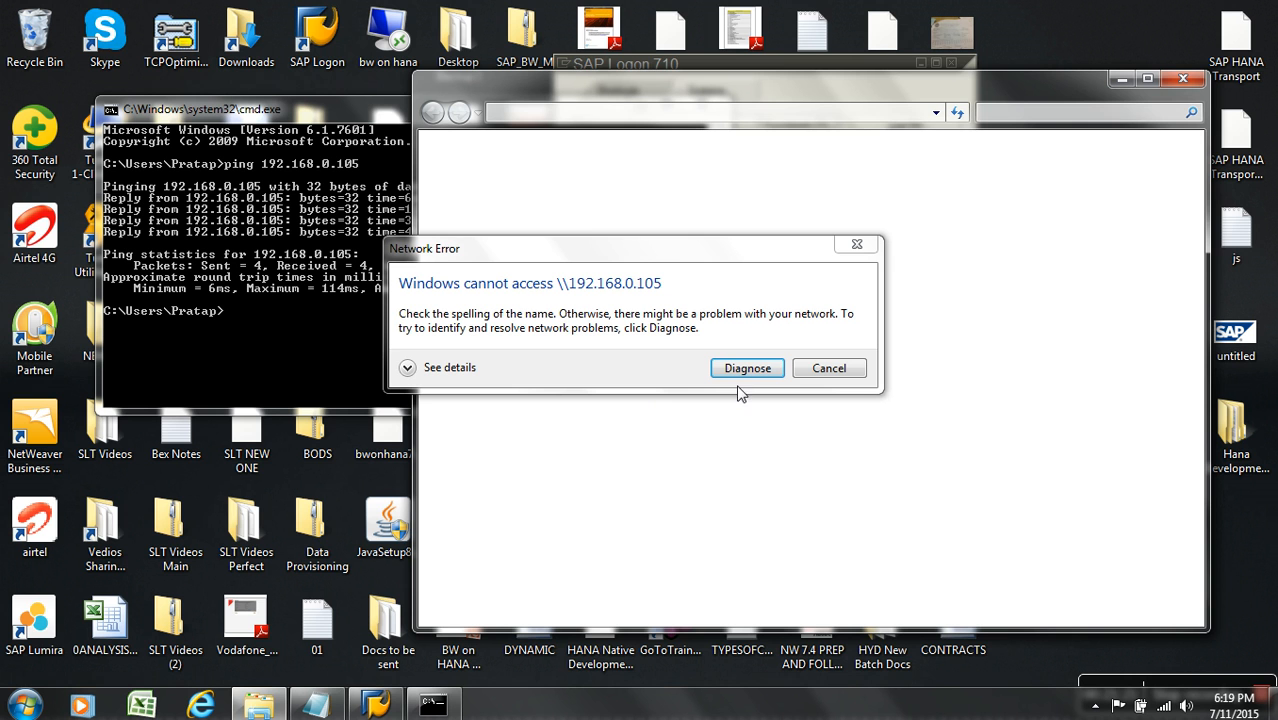
pyautogui.click(407, 369)
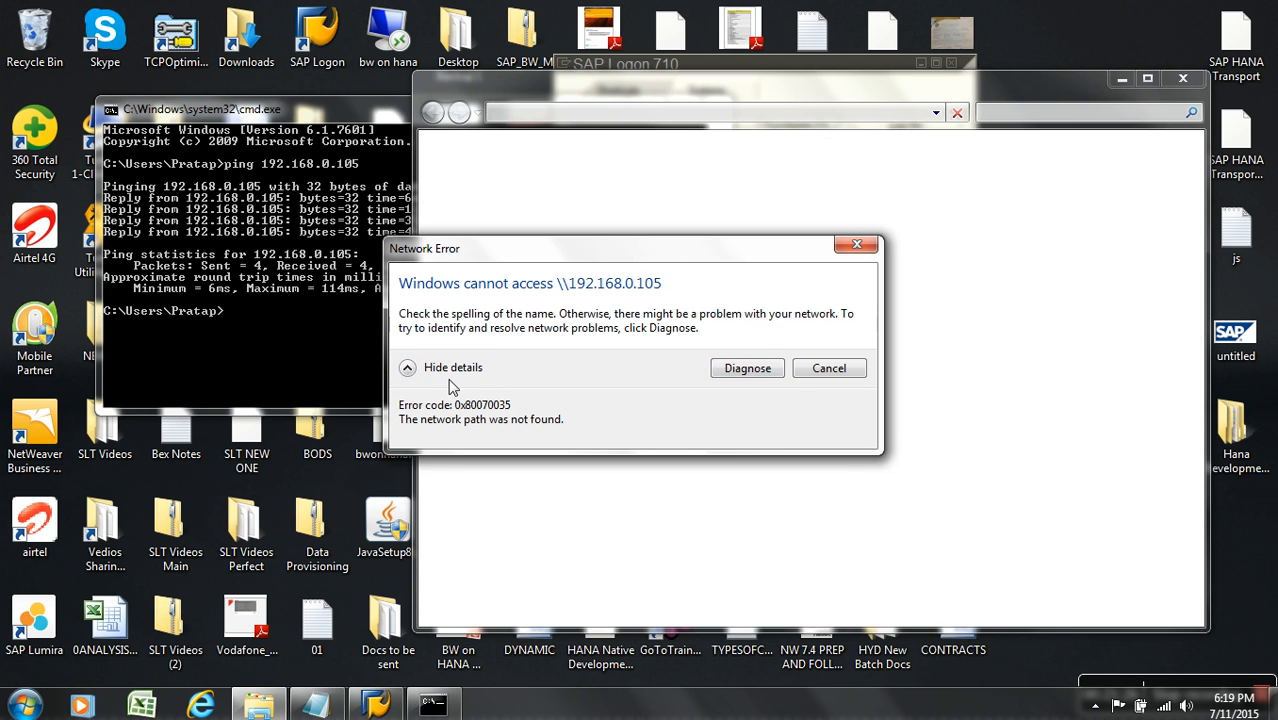
pyautogui.click(743, 378)
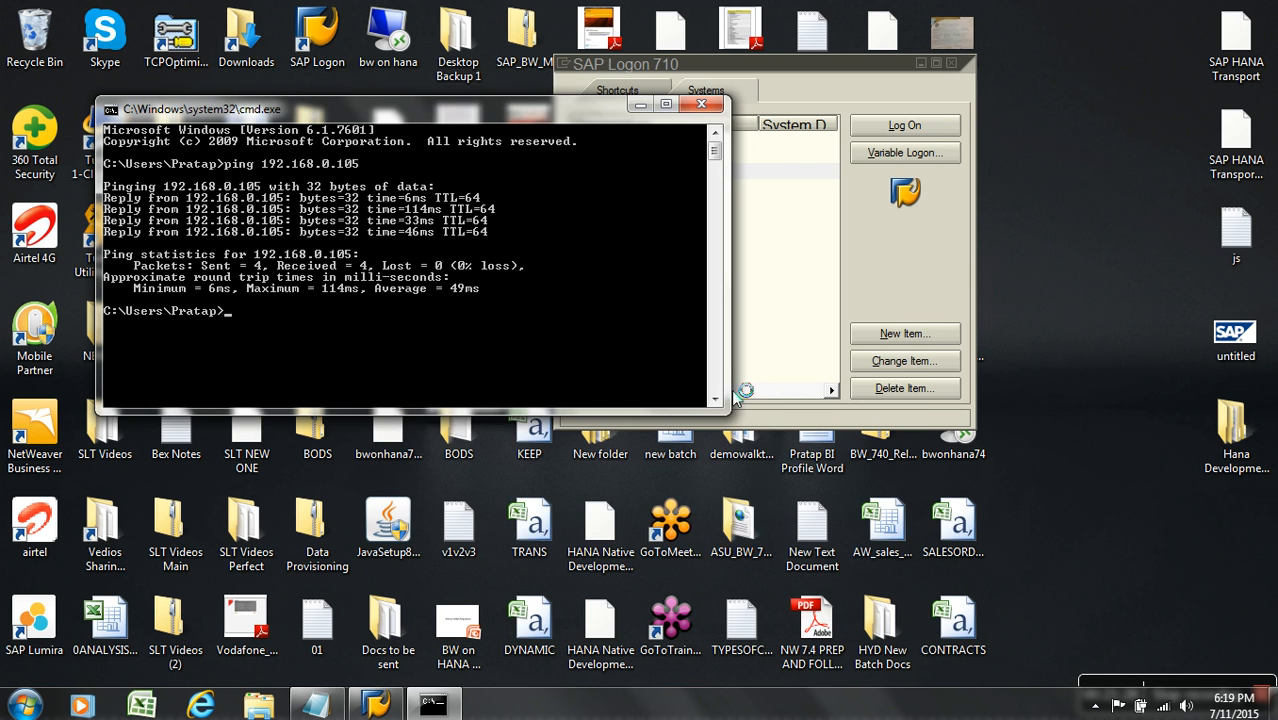
# Start a continuous ping with ping 192.168.0.105 -t in Command Prompt and cancel the running network diagnostics
pyautogui.click(274, 361)
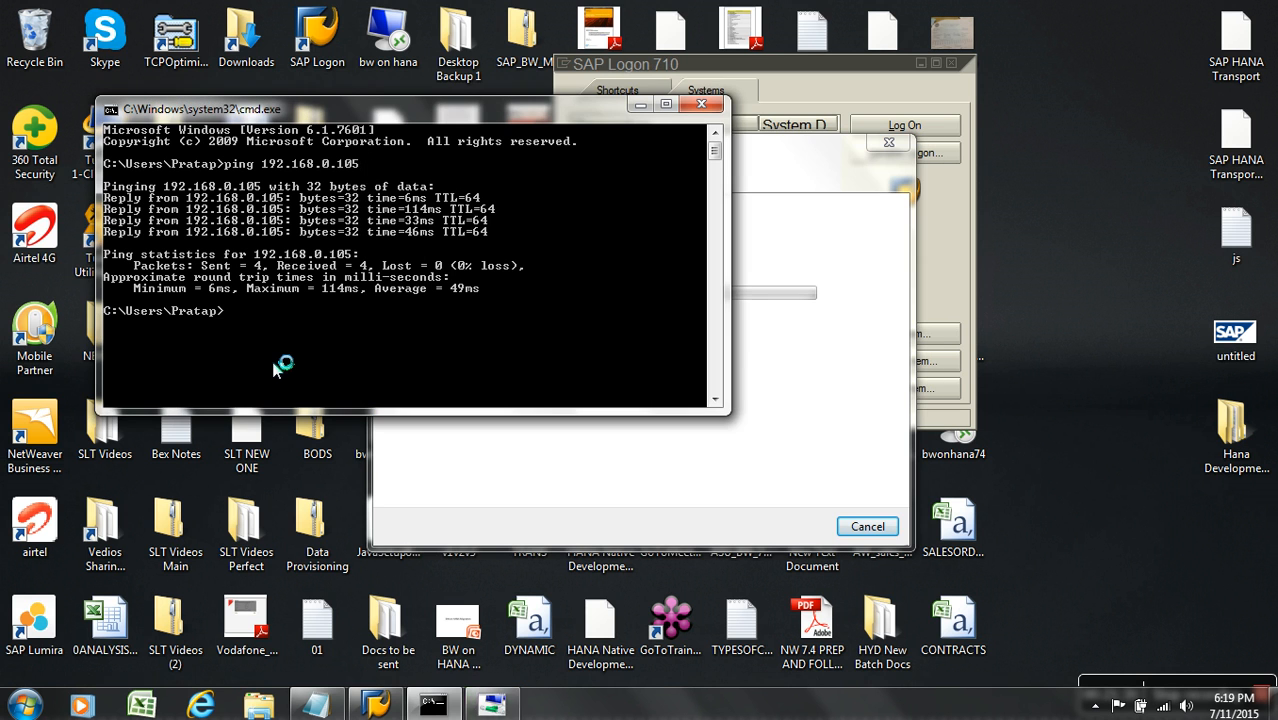
pyautogui.press('Up')
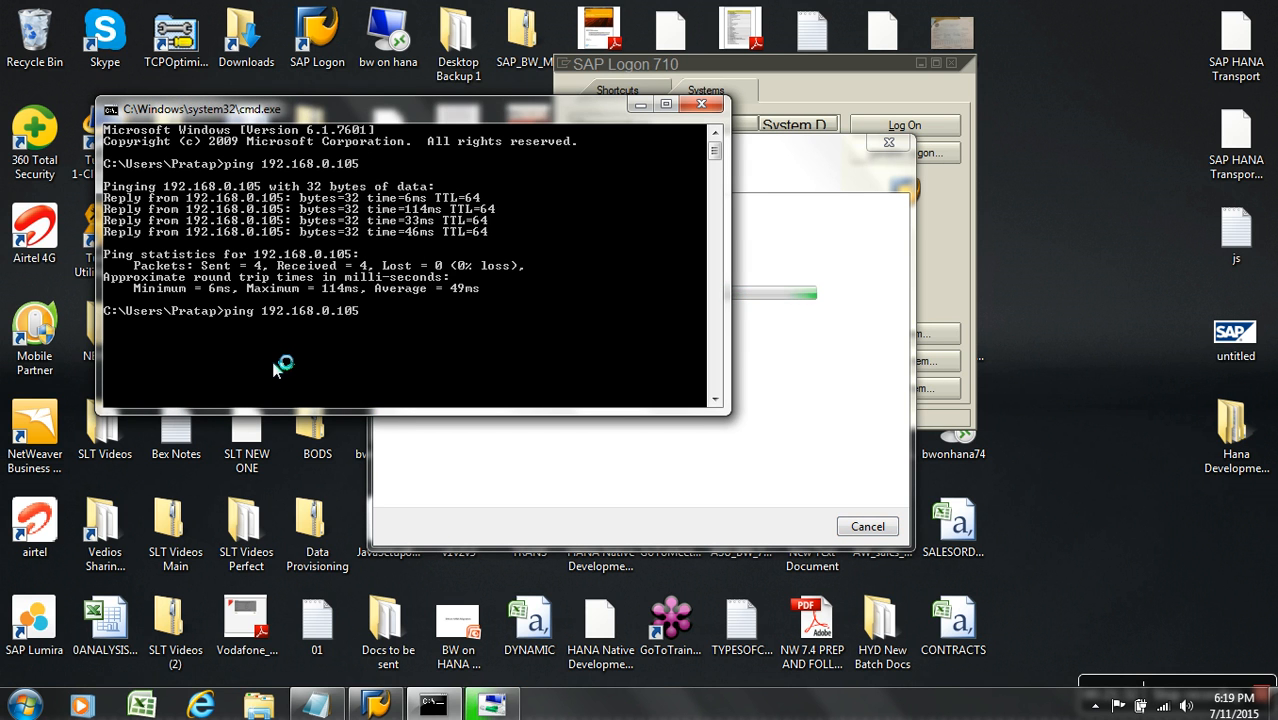
pyautogui.write('-t')
pyautogui.press('Return')
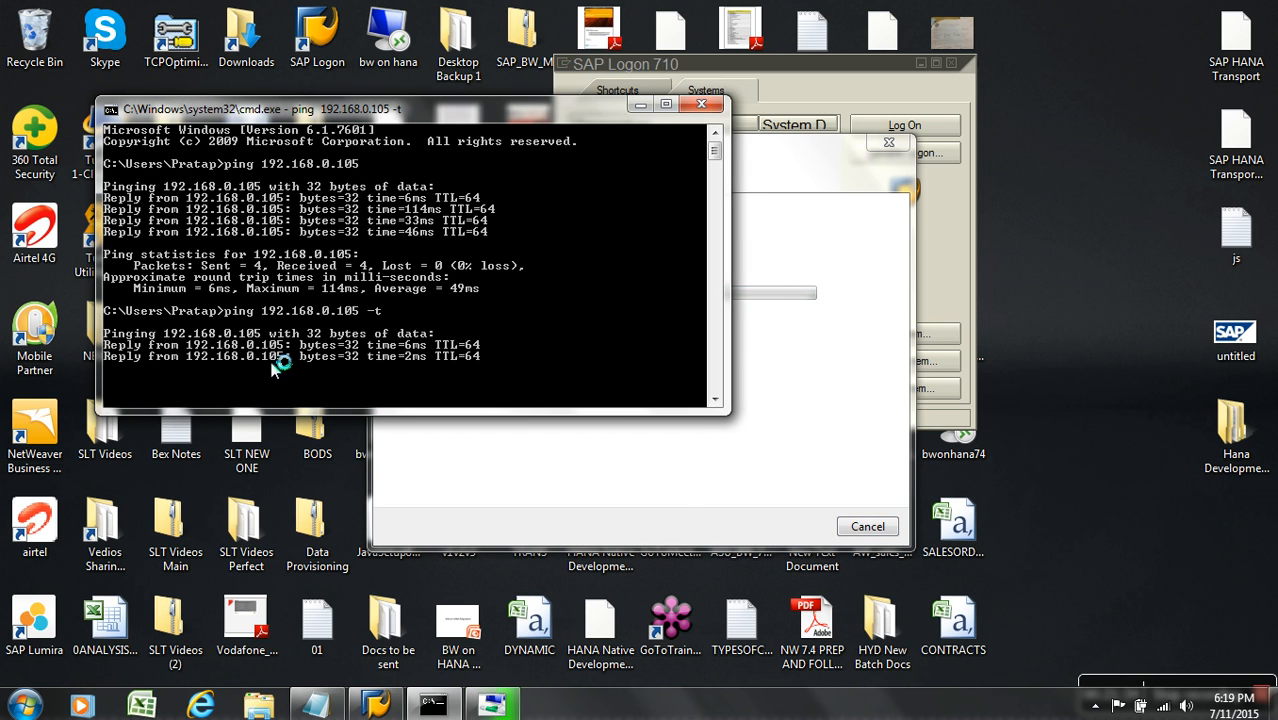
pyautogui.moveTo(795, 154); pyautogui.dragTo(952, 96)
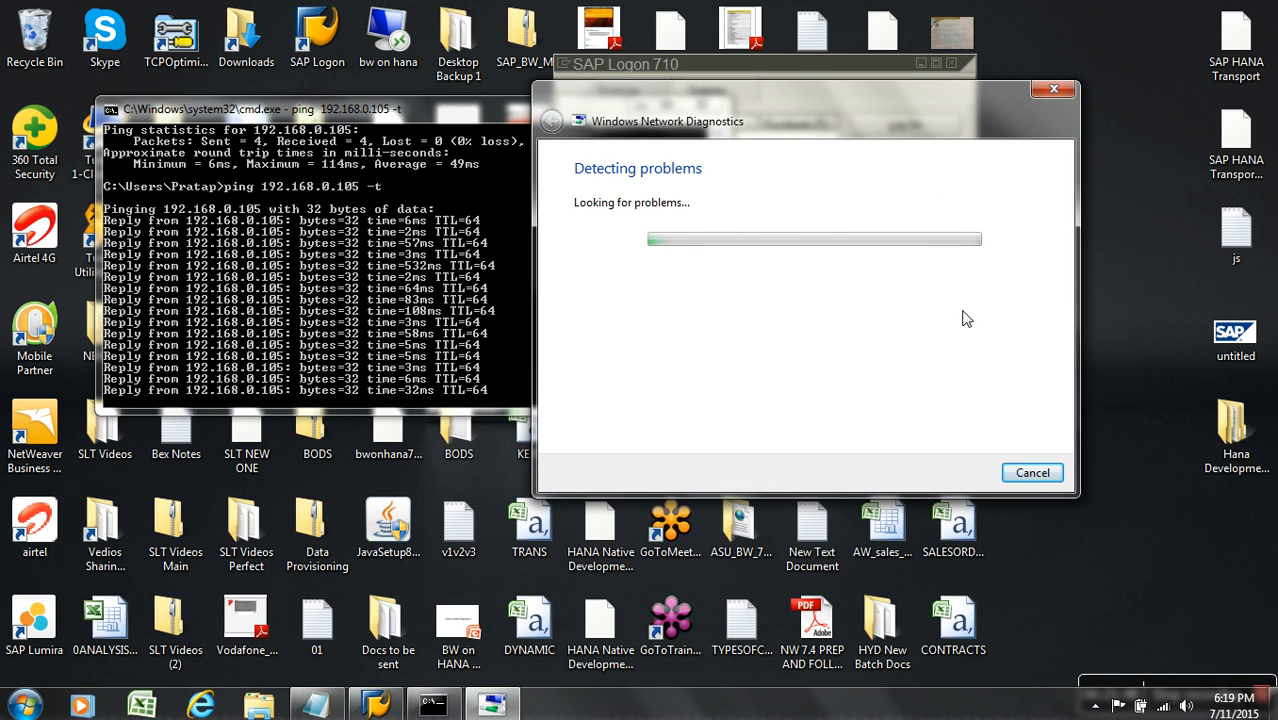
pyautogui.click(1032, 473)
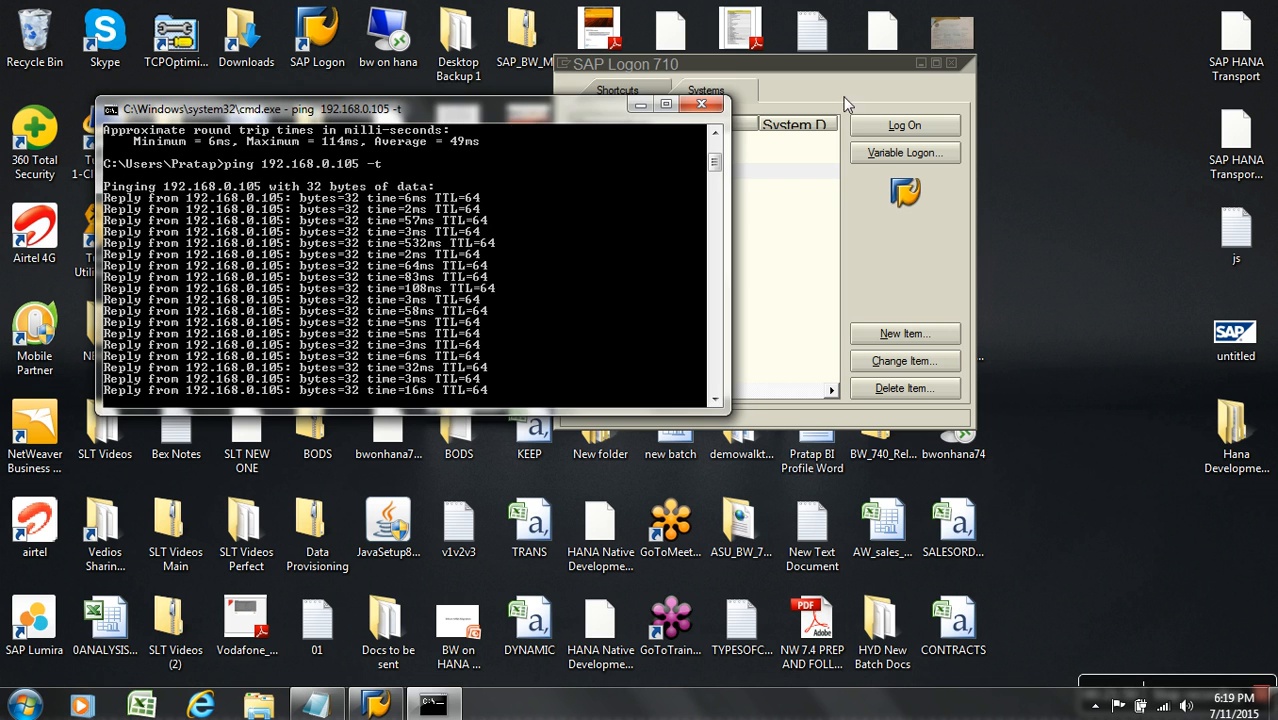
# Check the connection properties of the sap bw entry in SAP Logon without changing them, and try logging on to that system
pyautogui.click(836, 67)
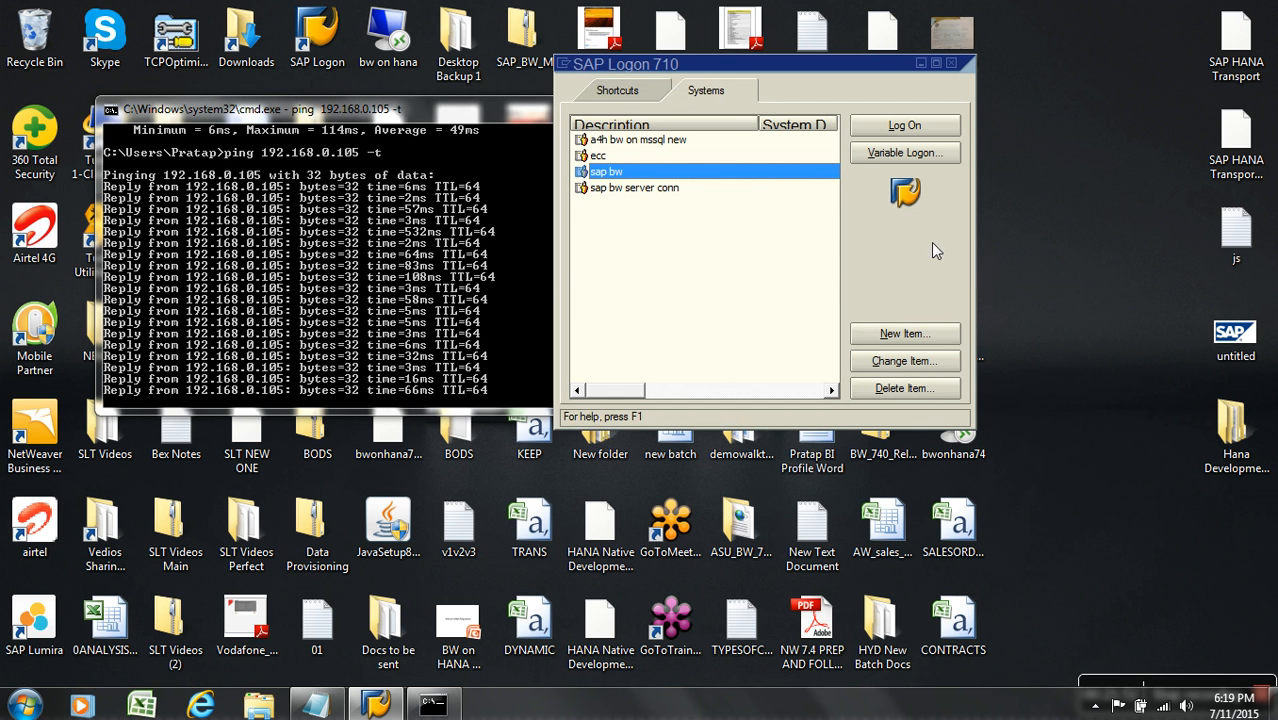
pyautogui.click(921, 361)
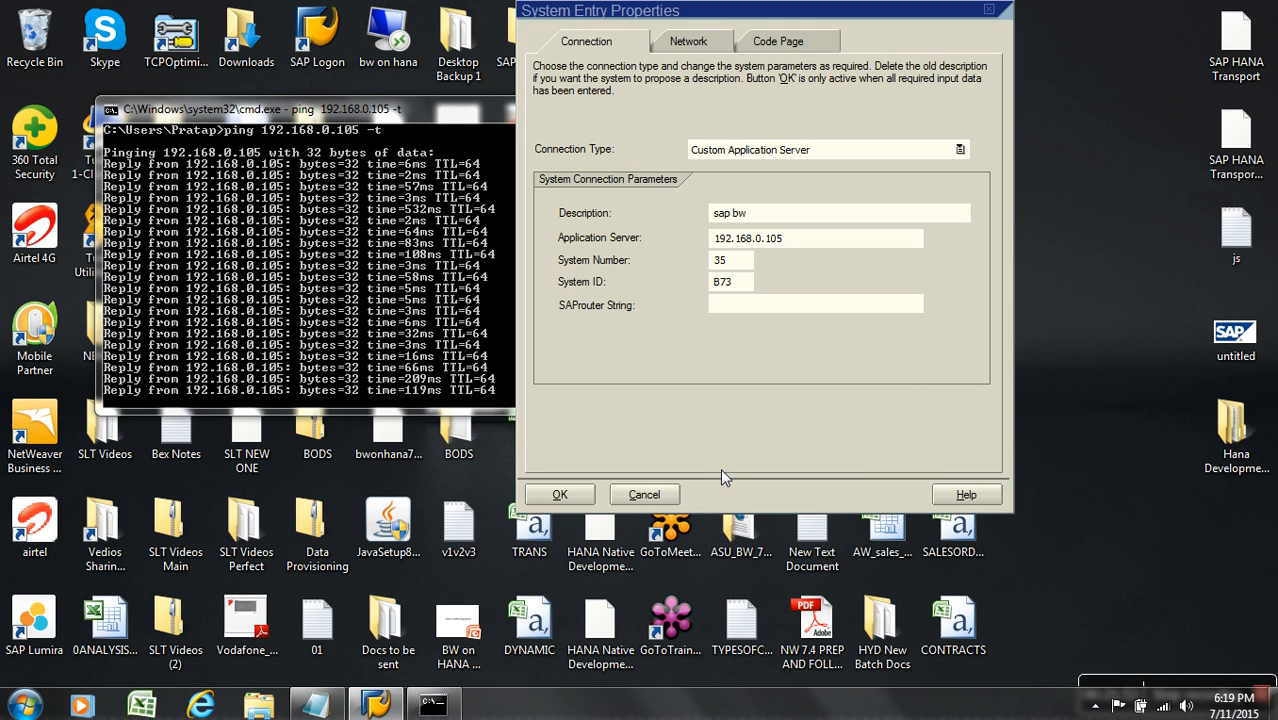
pyautogui.click(644, 492)
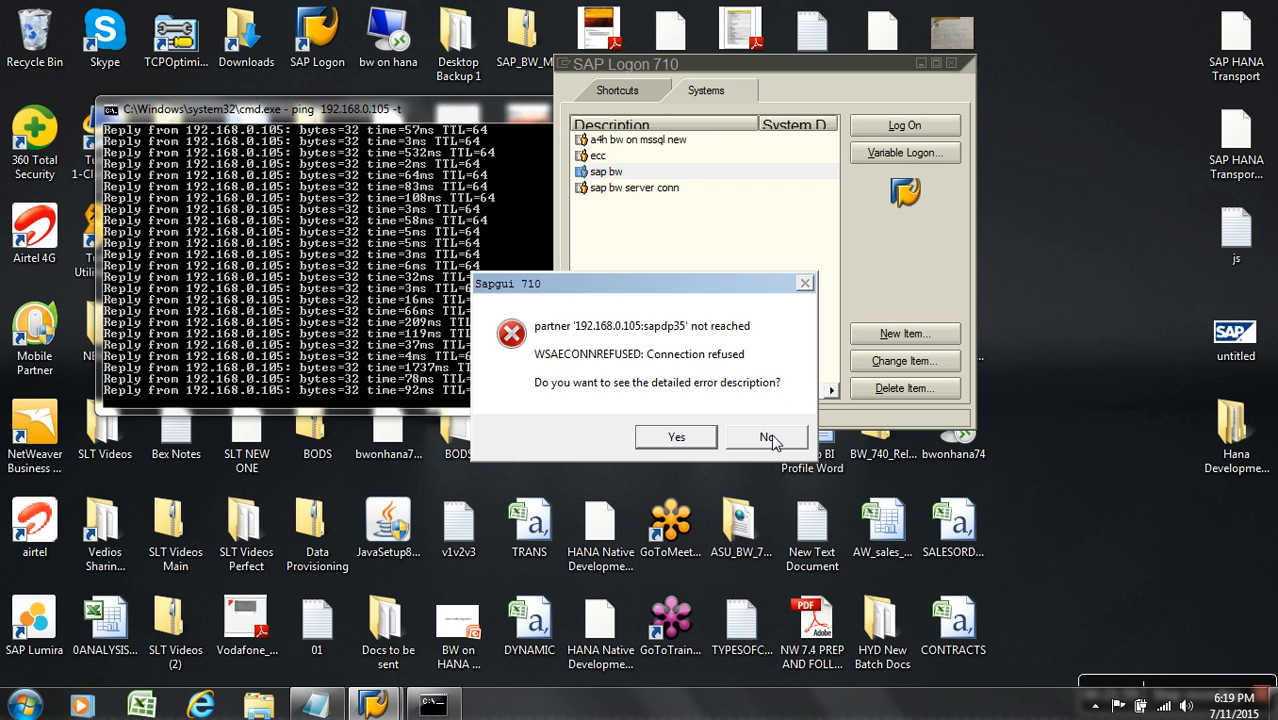
pyautogui.click(772, 437)
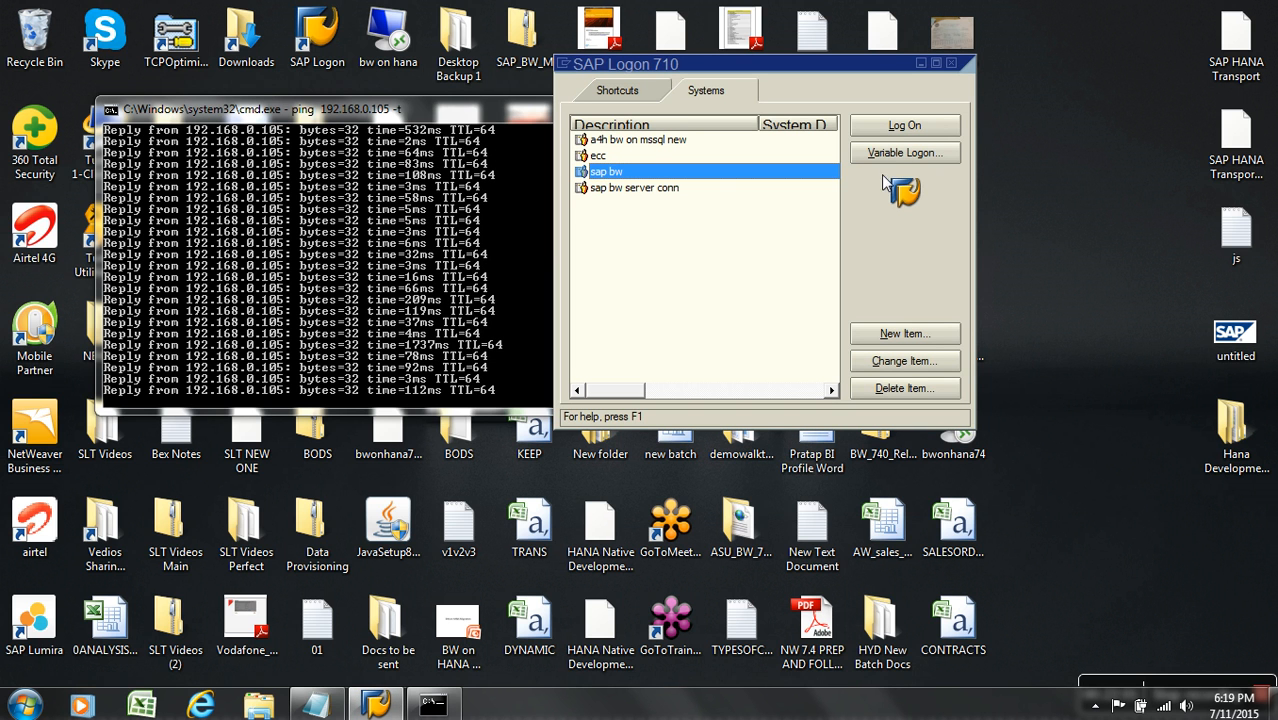
pyautogui.click(903, 126)
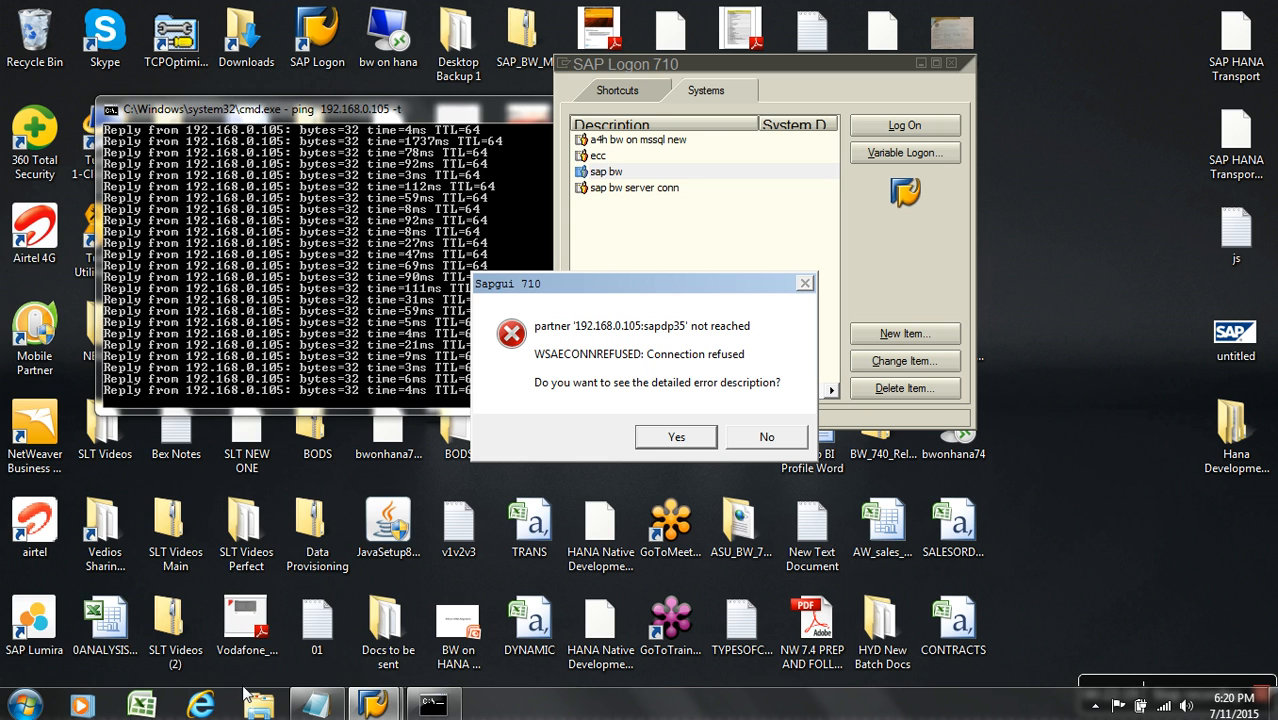
pyautogui.click(24, 706)
pyautogui.click(73, 233)
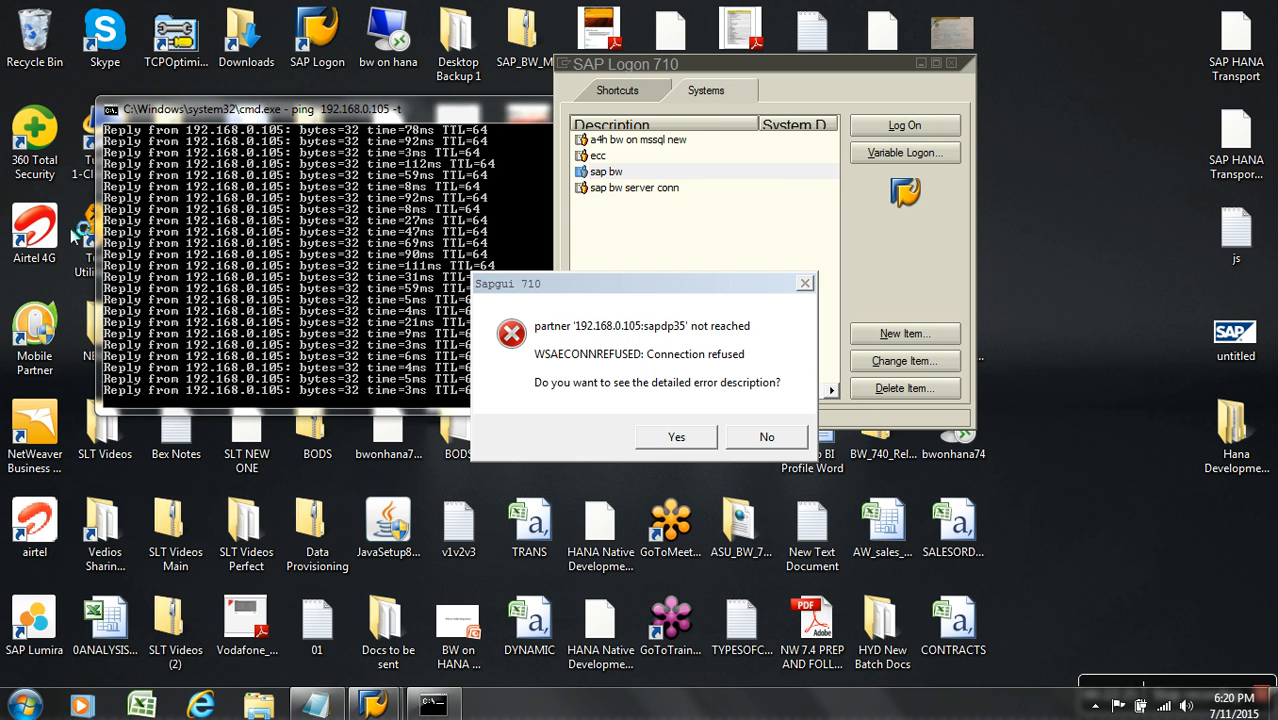
pyautogui.click(740, 237)
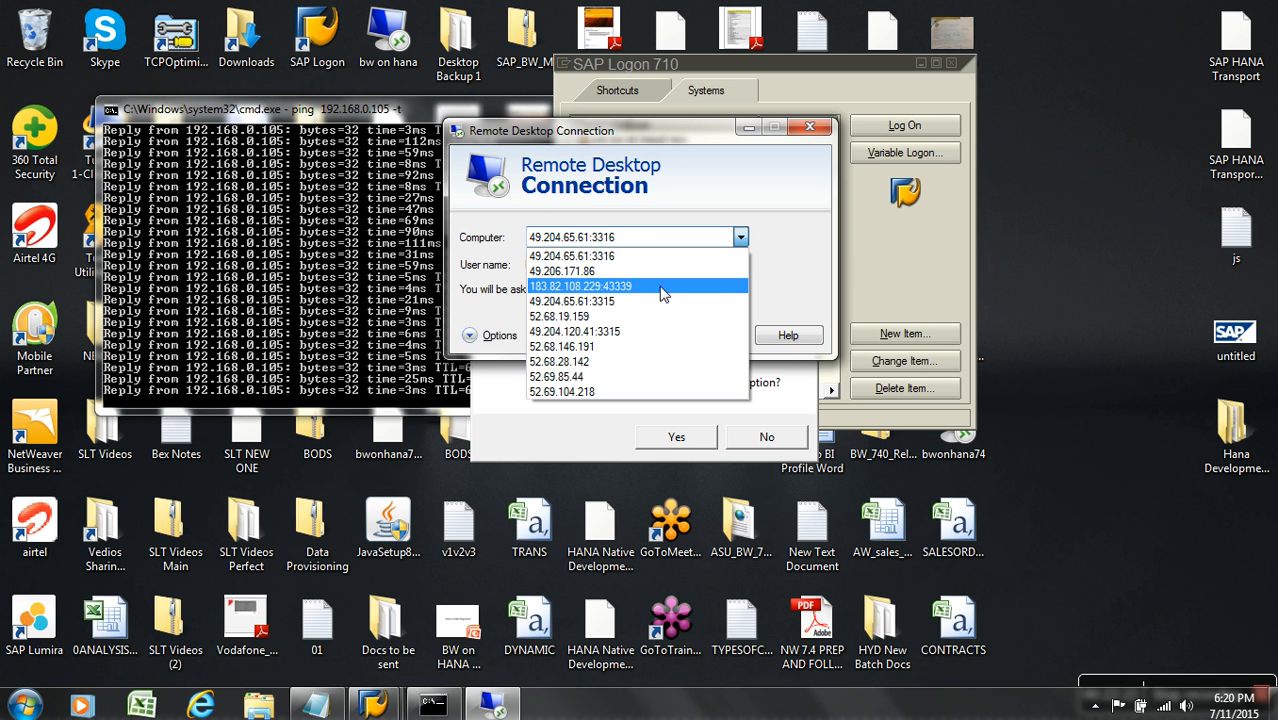
pyautogui.click(608, 272)
pyautogui.click(708, 336)
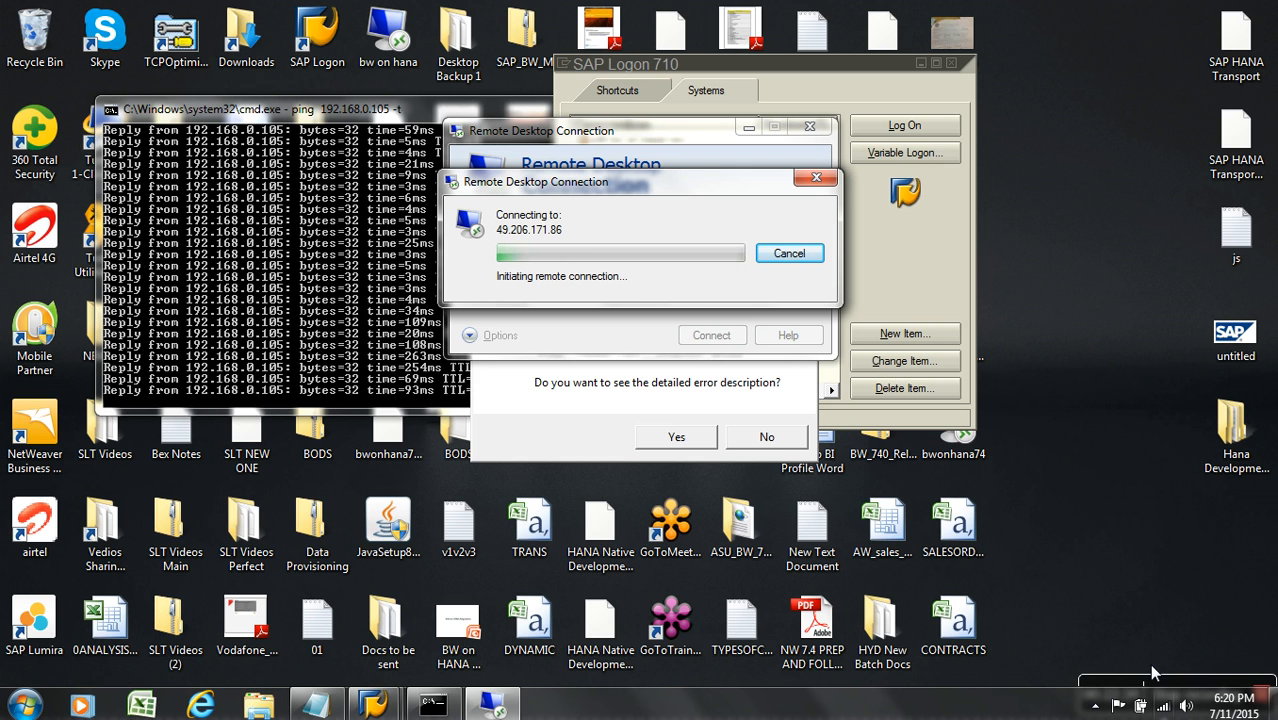
pyautogui.click(797, 261)
pyautogui.click(810, 127)
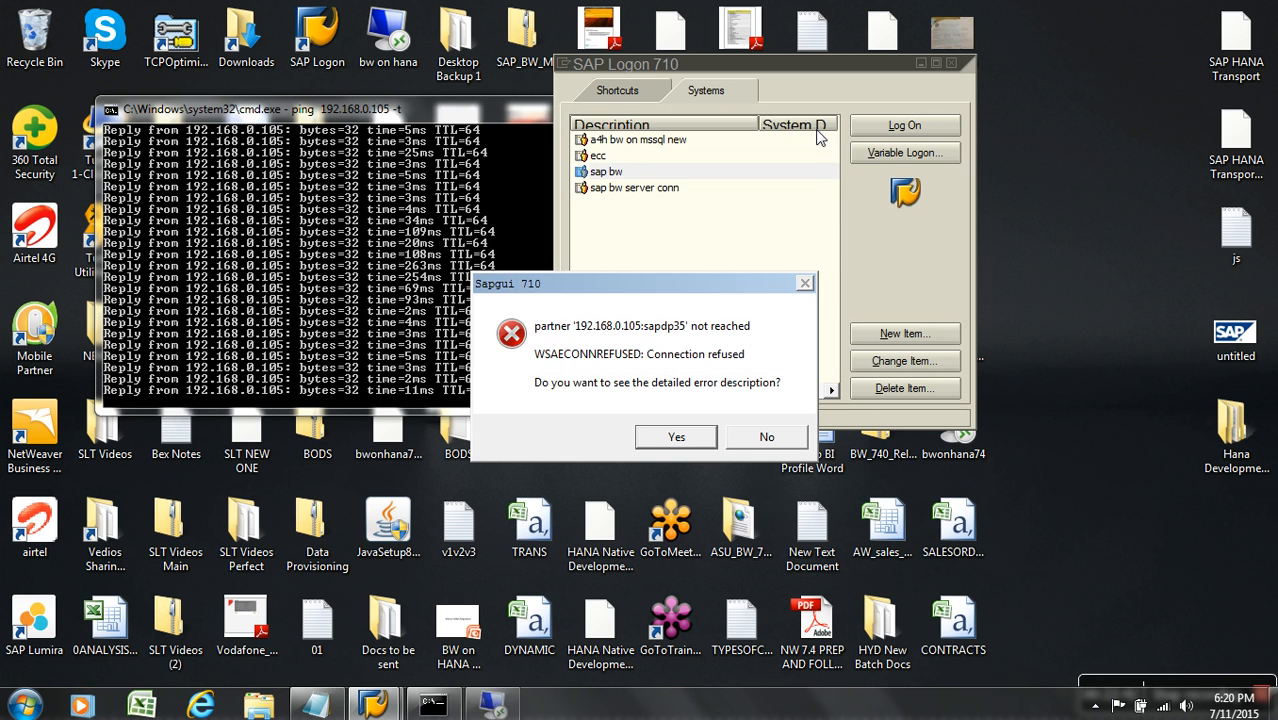
# Dismiss the connection error, retry logging on to the sap bw system, and decline the detailed error description
pyautogui.click(770, 439)
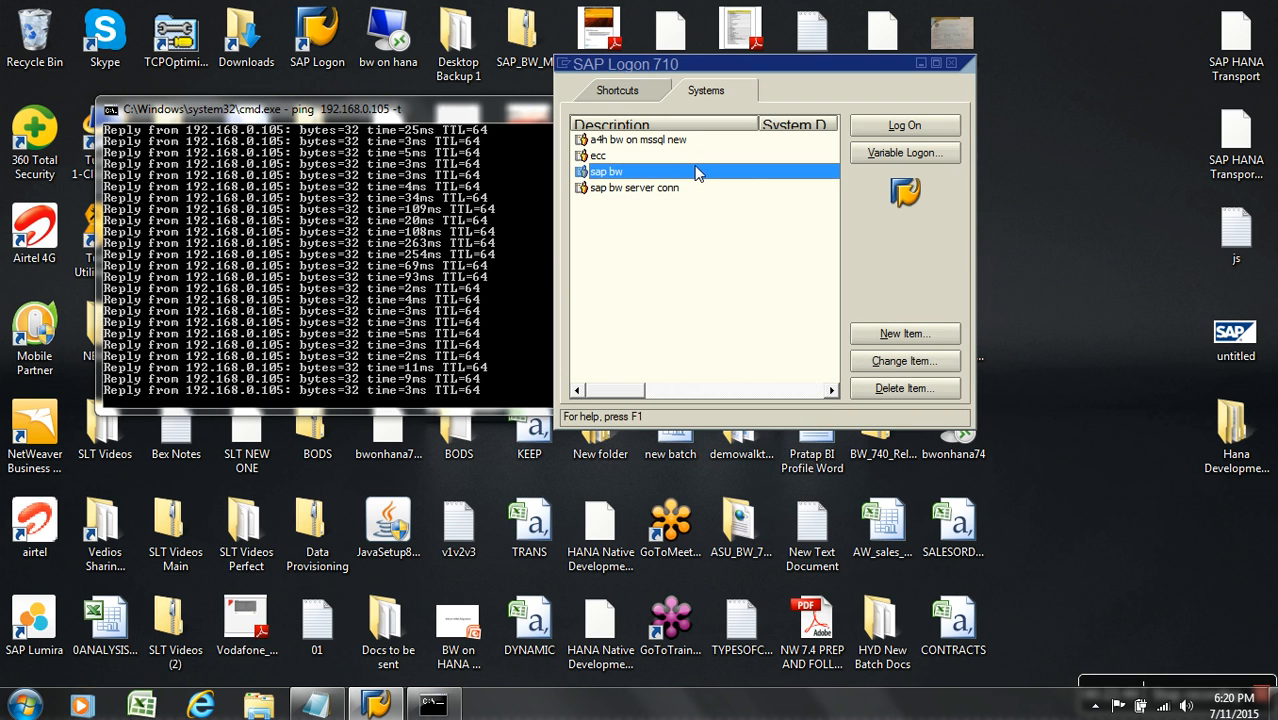
pyautogui.click(903, 126)
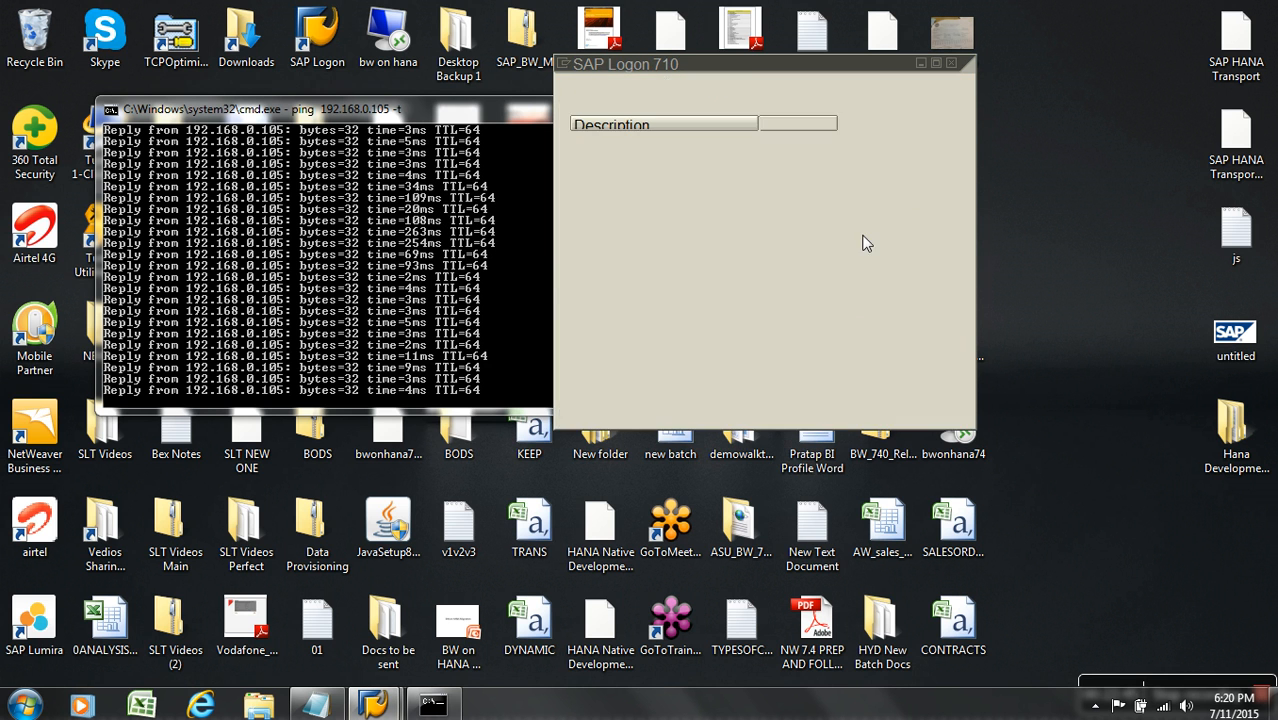
pyautogui.click(770, 437)
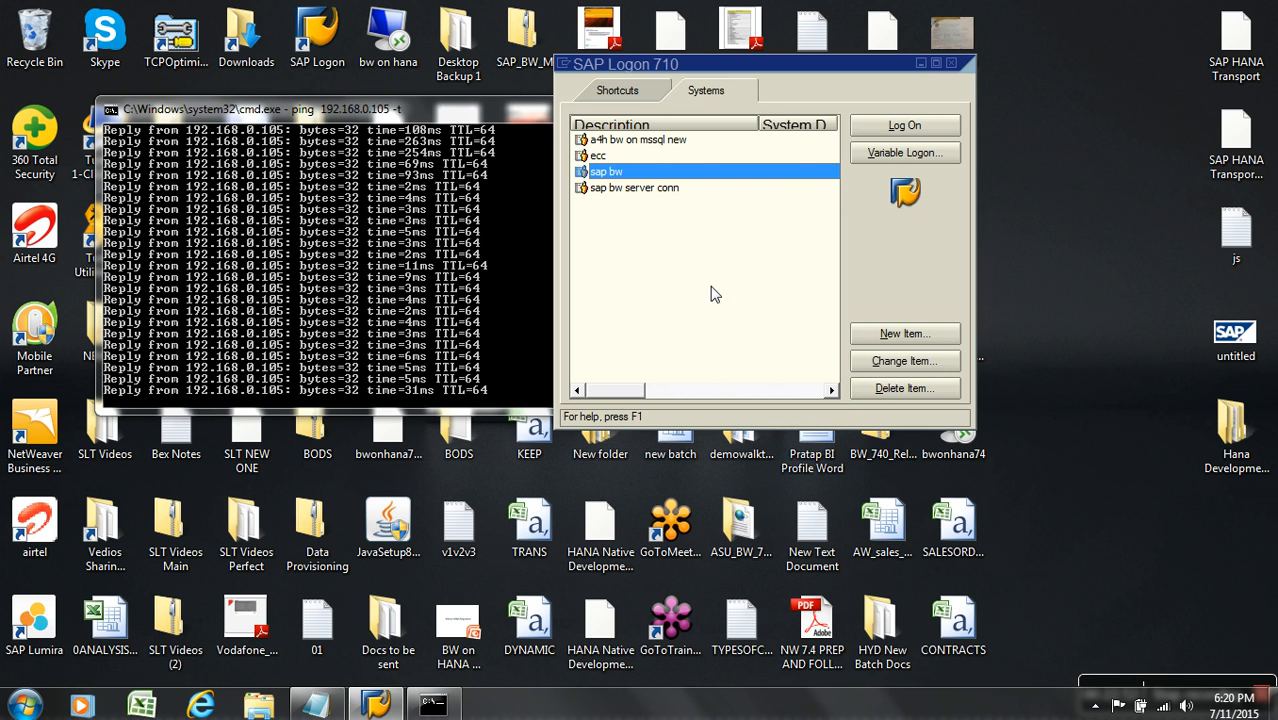
# Review the connection properties of the sap bw server conn and a4h bw on mssql new entries, closing each without changes
pyautogui.click(664, 189)
pyautogui.click(901, 364)
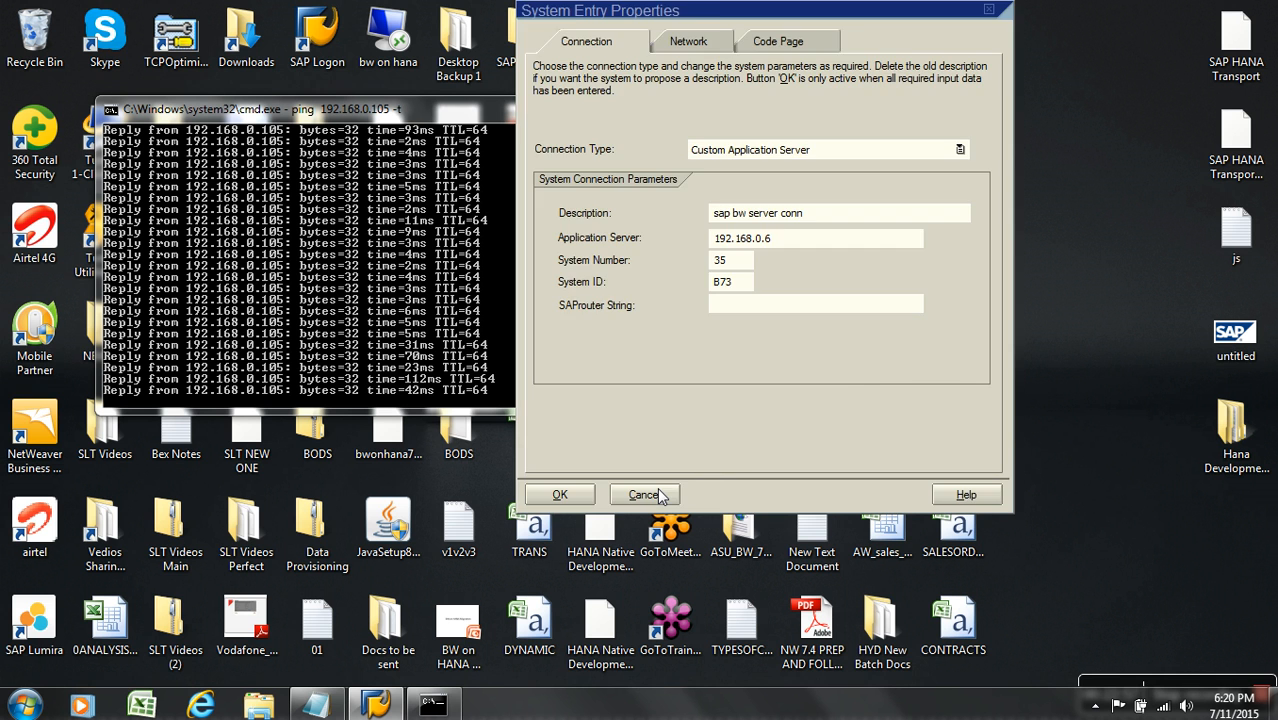
pyautogui.click(645, 495)
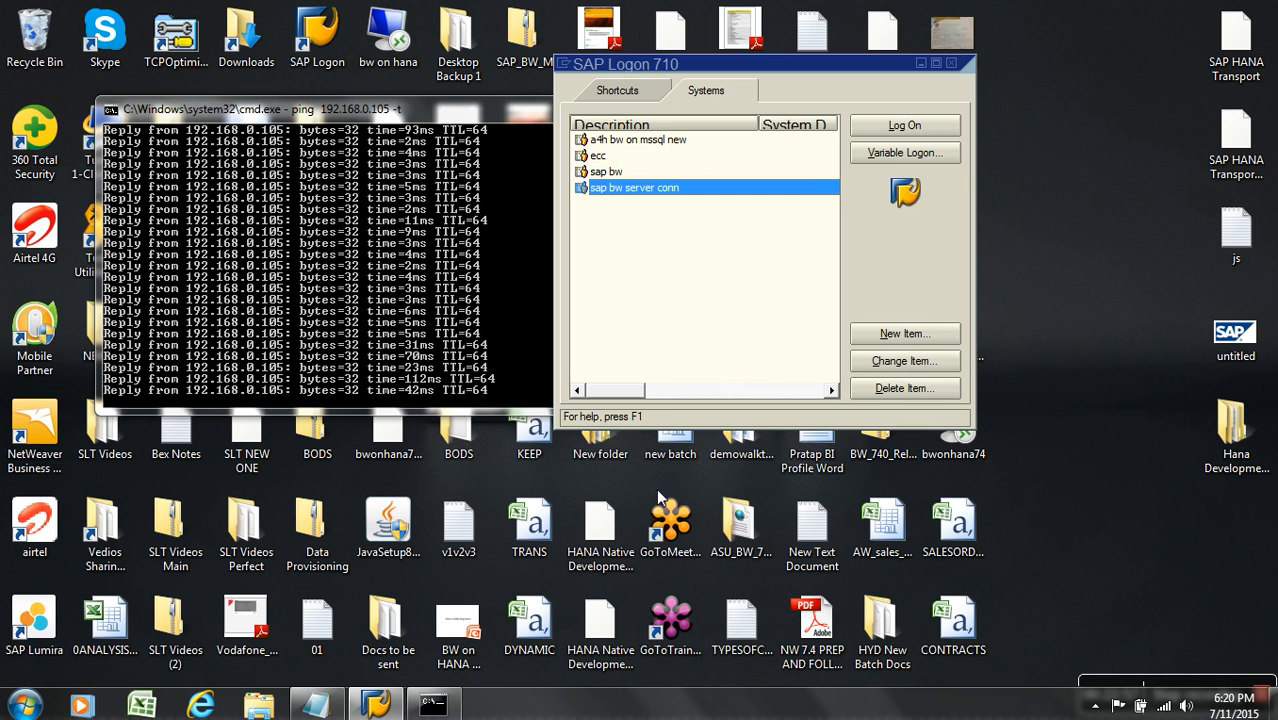
pyautogui.click(646, 141)
pyautogui.click(862, 362)
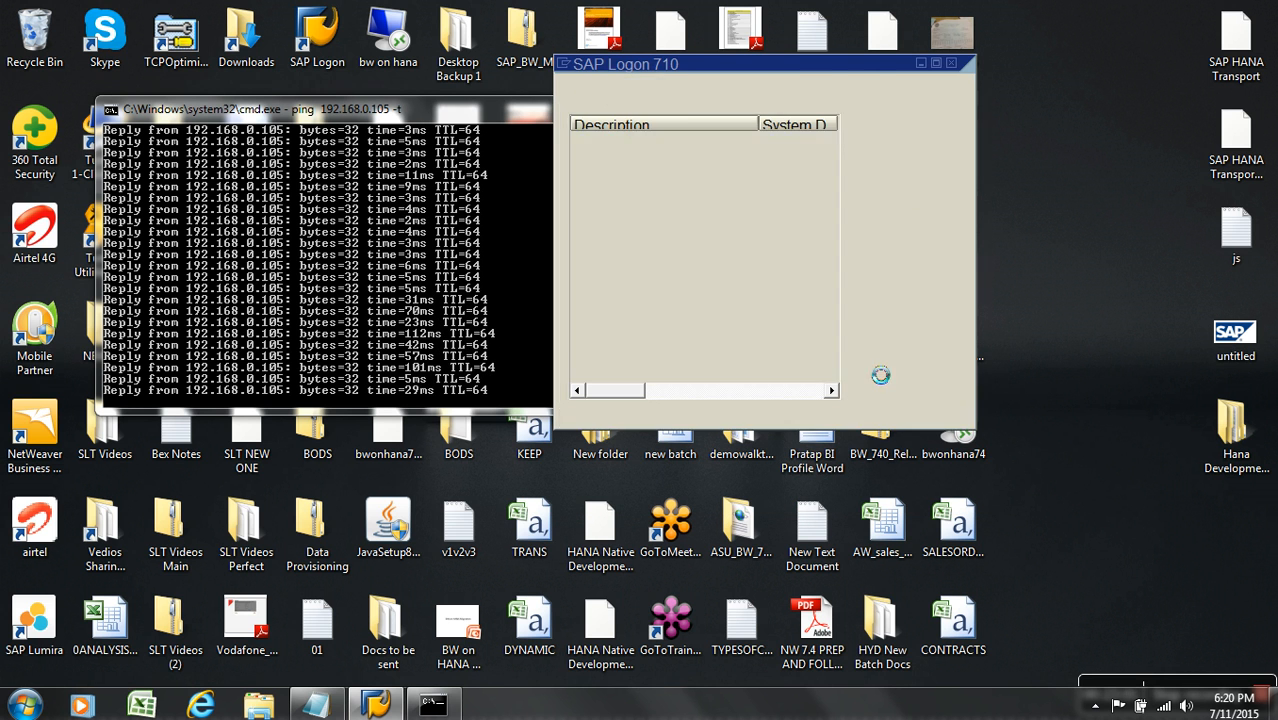
pyautogui.click(644, 495)
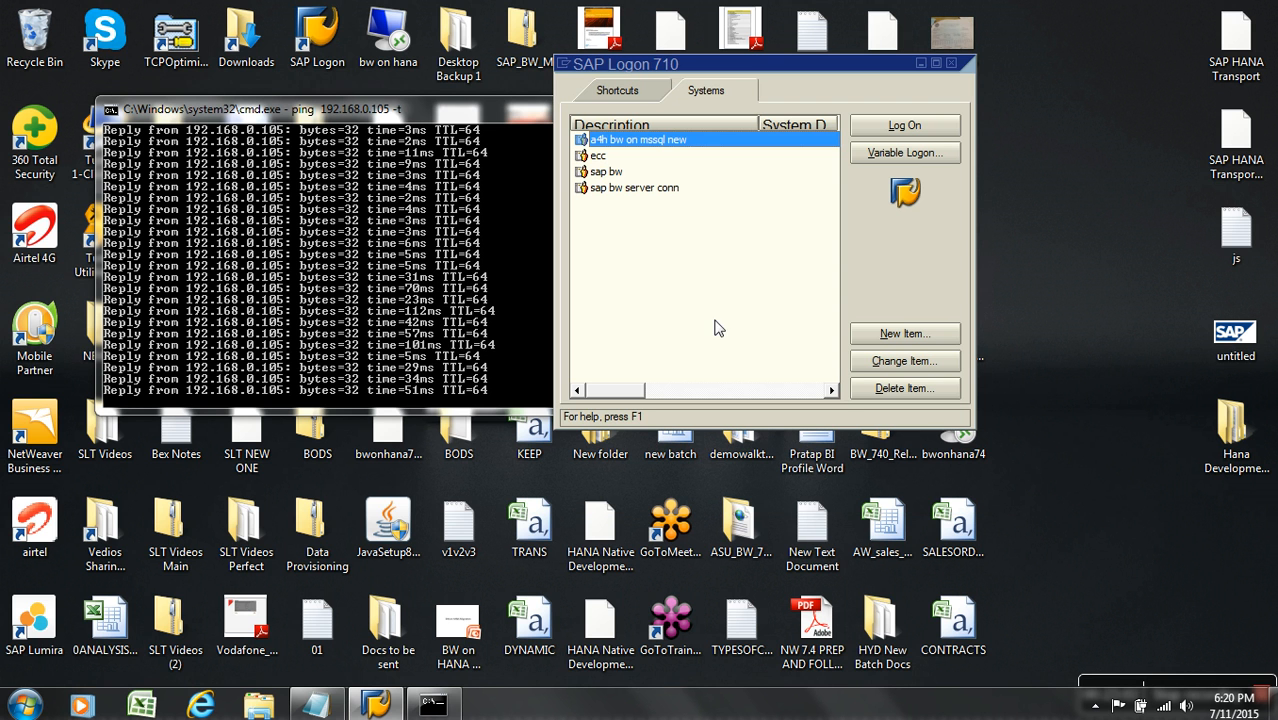
# Reselect the sap bw system, attempt the logon again, and dismiss the connection error without viewing its details
pyautogui.click(610, 172)
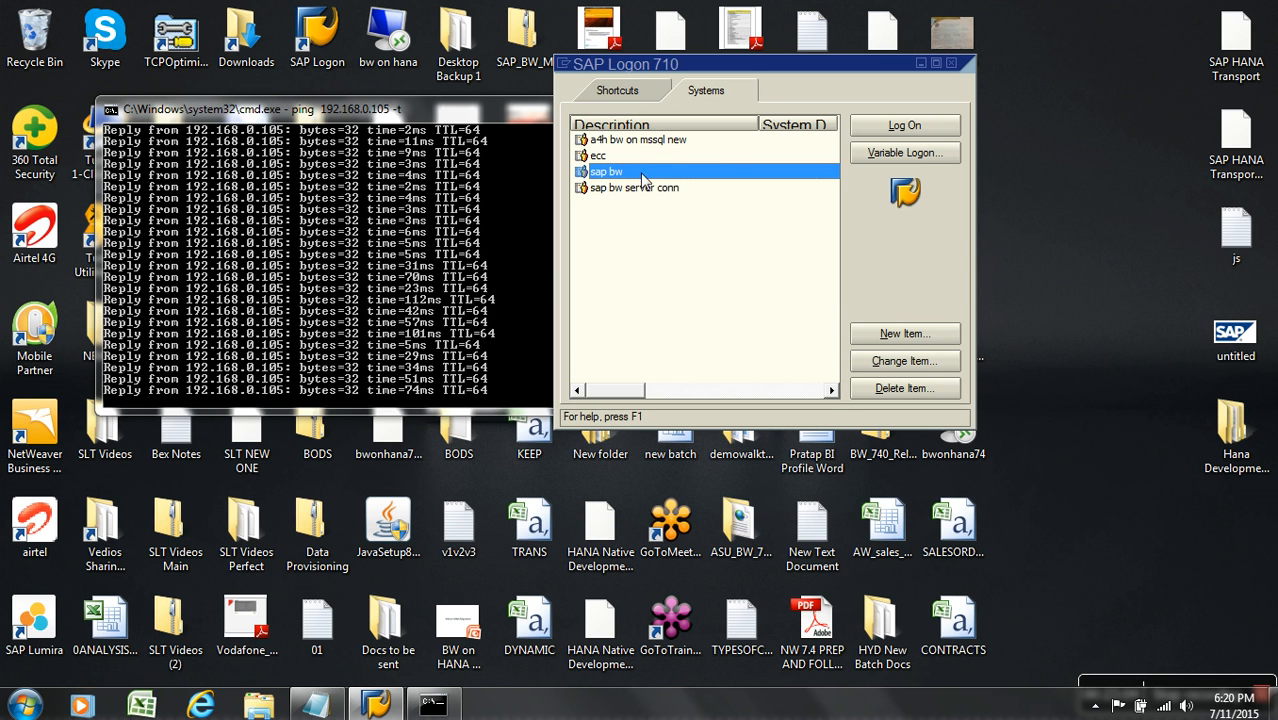
pyautogui.click(880, 131)
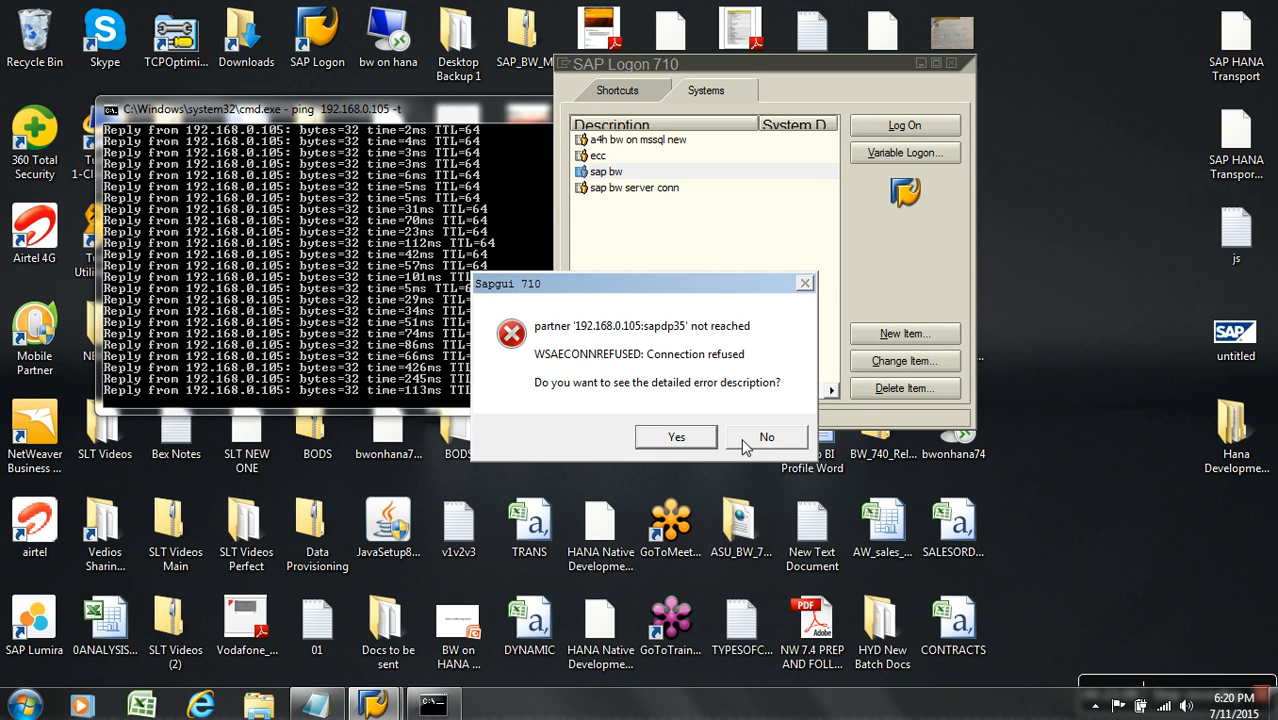
pyautogui.click(744, 446)
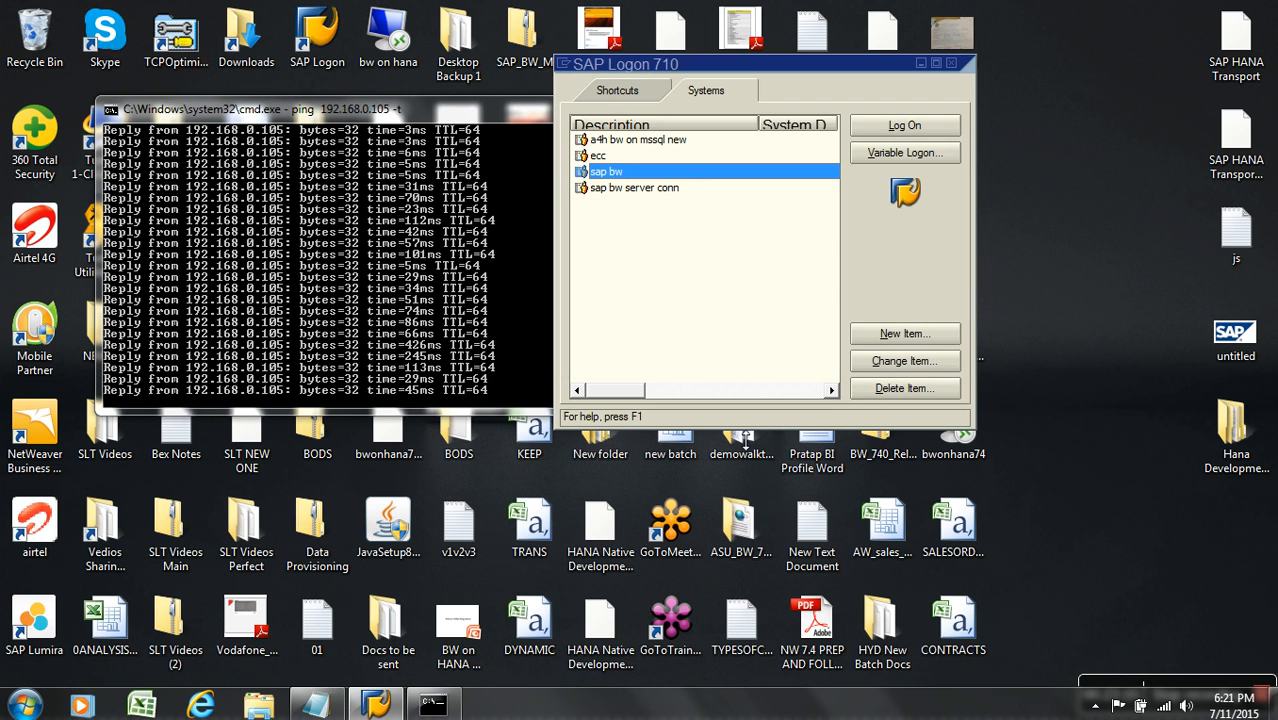